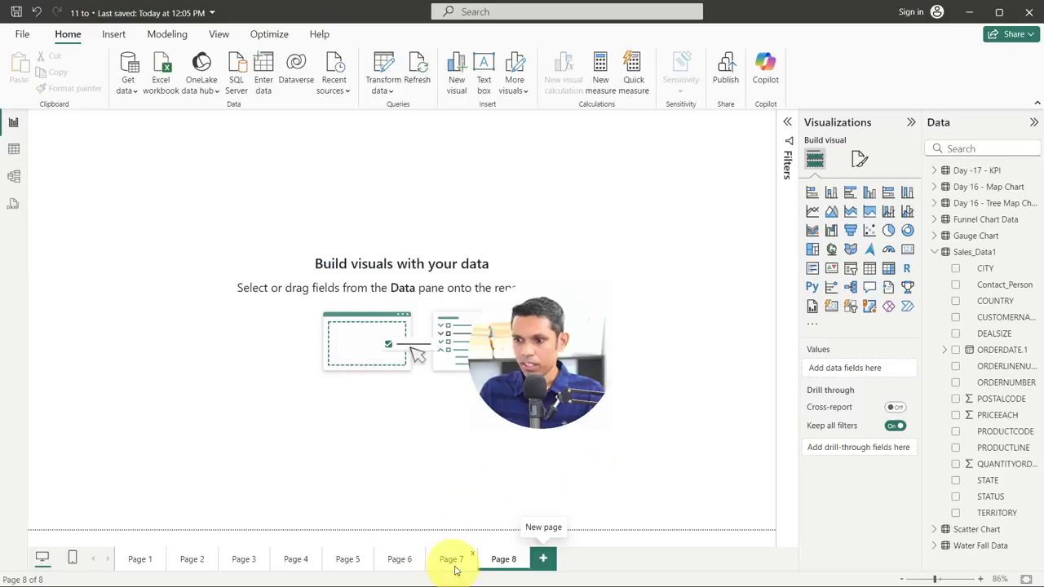
Step: Look over the existing visuals on Page 7 and Page 6, and return to the blank Page 8 with the Sales_Data1 fields listed
click(453, 561)
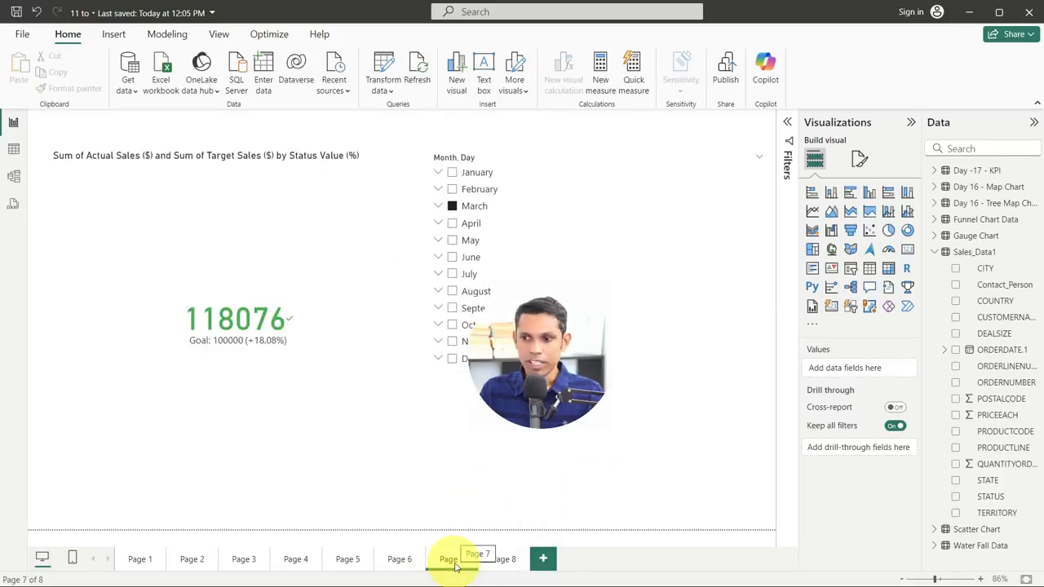
click(400, 561)
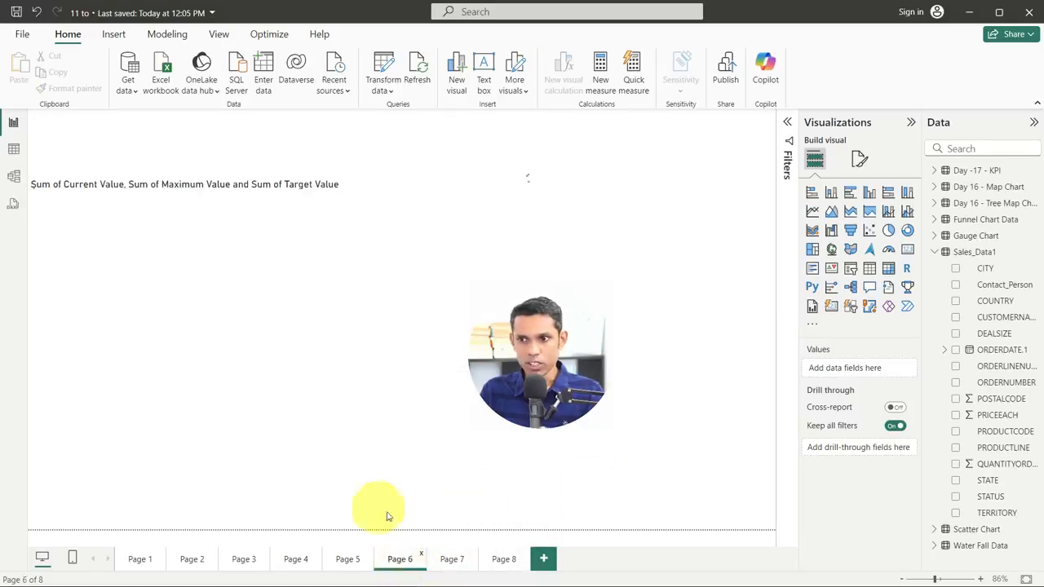
click(504, 561)
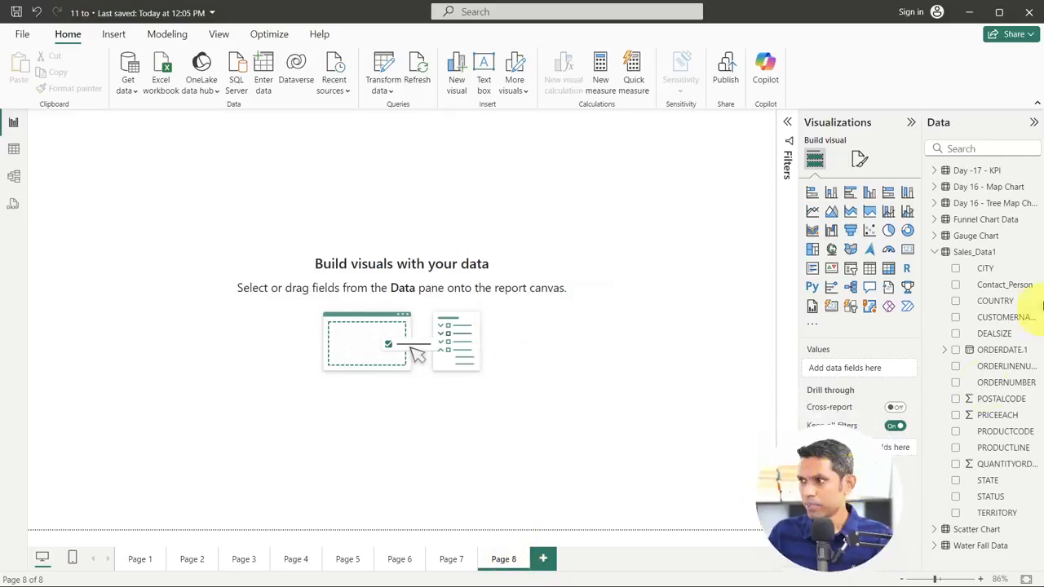
click(934, 254)
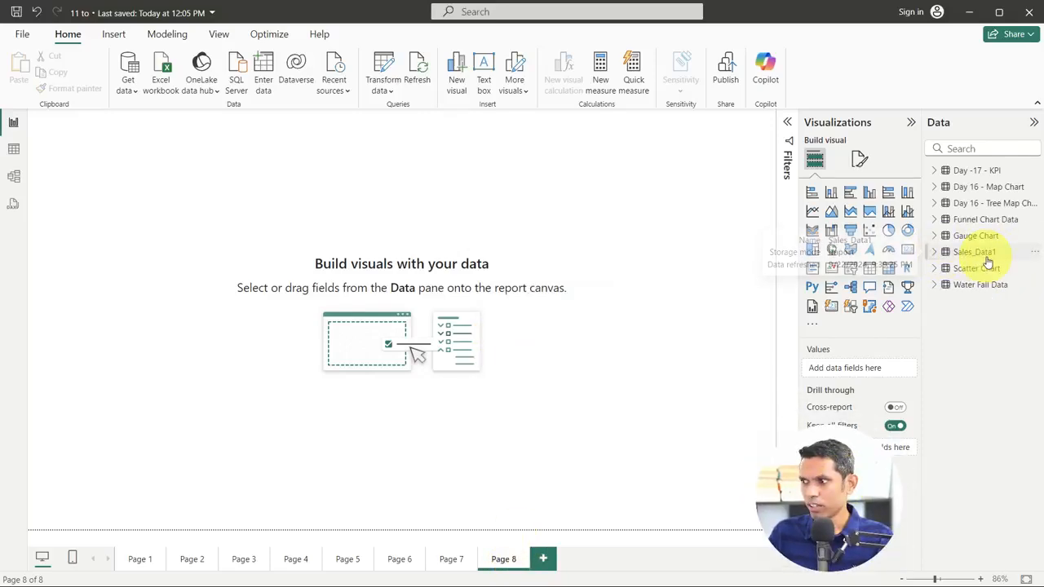
click(935, 253)
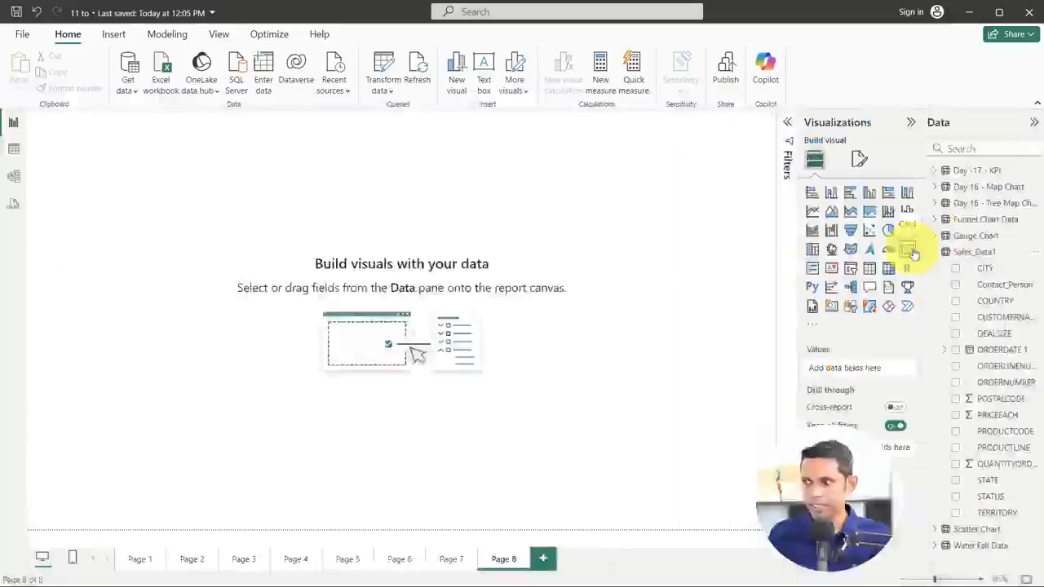
Step: Insert a Card visual on Page 8, move it down and inward on the canvas, and enlarge it slightly
click(912, 252)
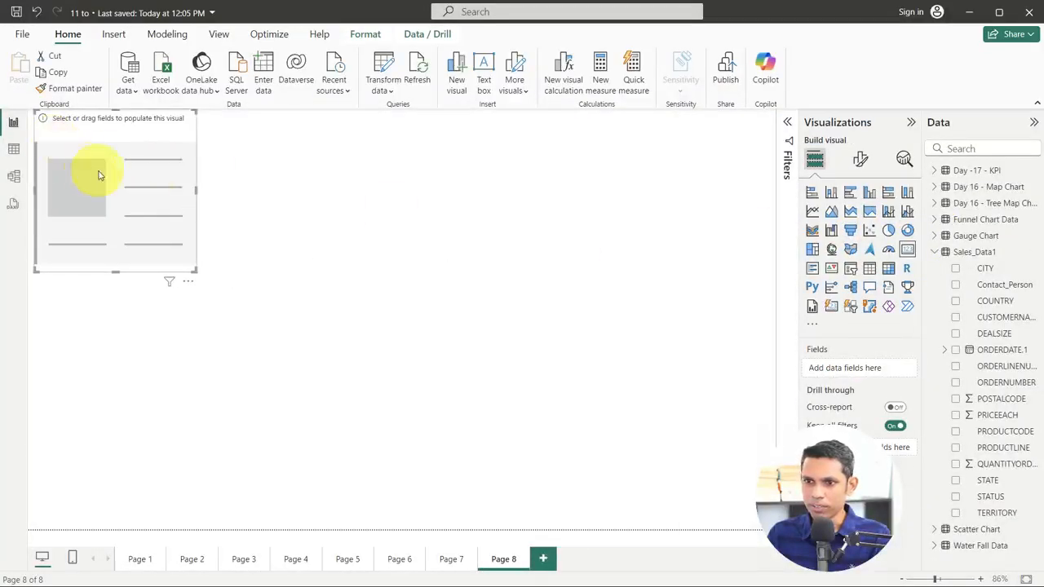
drag(100, 172, 210, 251)
drag(300, 350, 335, 361)
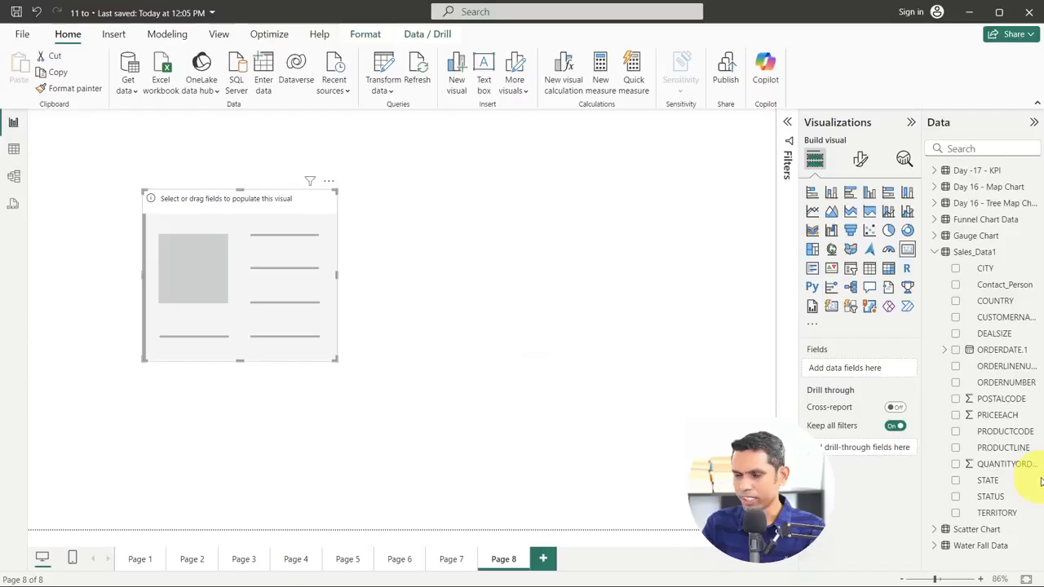
Step: Add QUANTITYORDERED from Sales_Data1 as the card's field and rename it Total Quantity
mouse_move(1011, 464)
mouse_down()
mouse_move(1009, 472)
mouse_move(866, 373)
mouse_move(845, 373)
mouse_up()
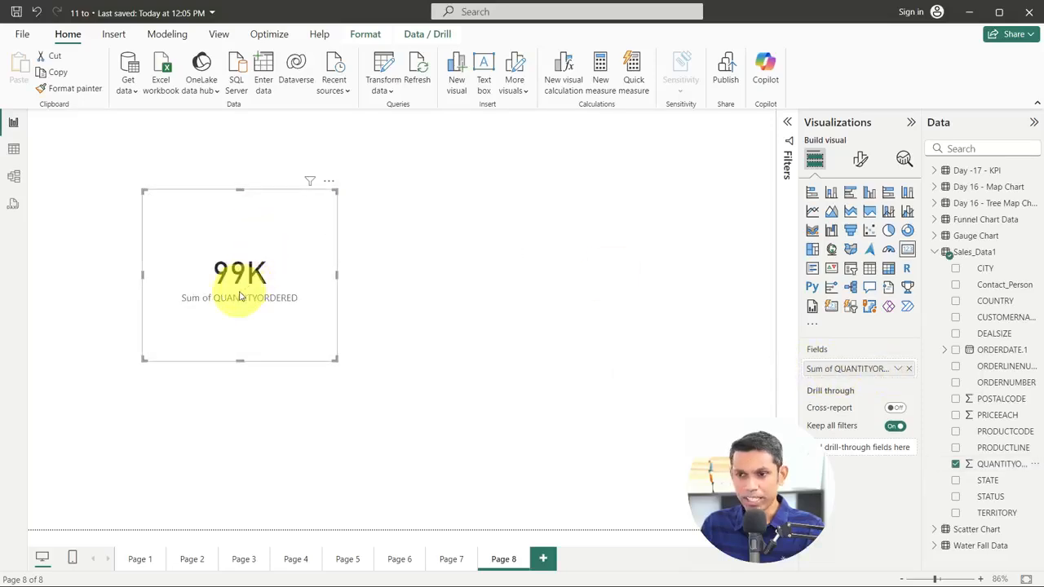
double_click(882, 374)
text(T)
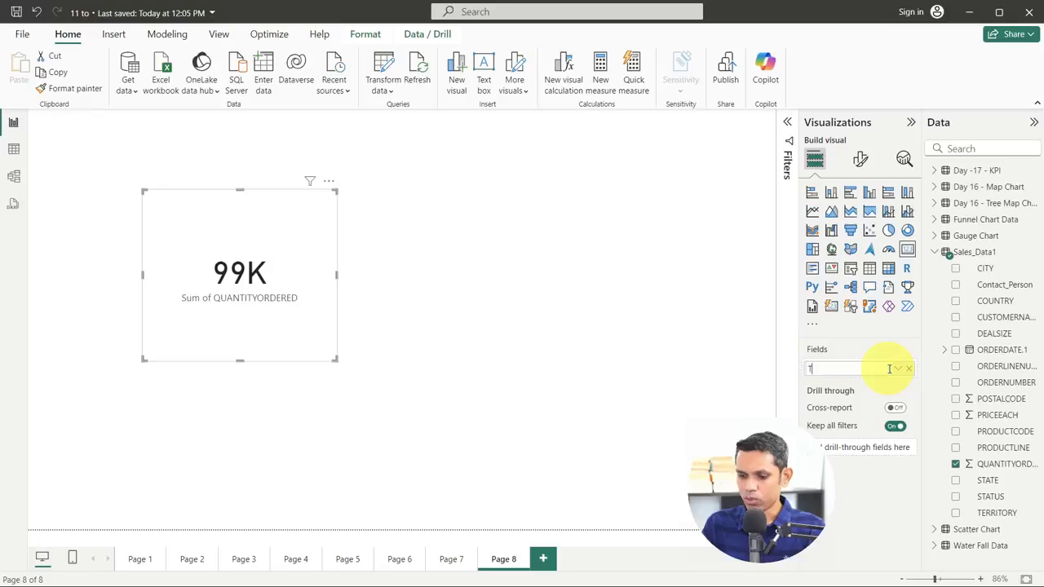
text(otal Quantity)
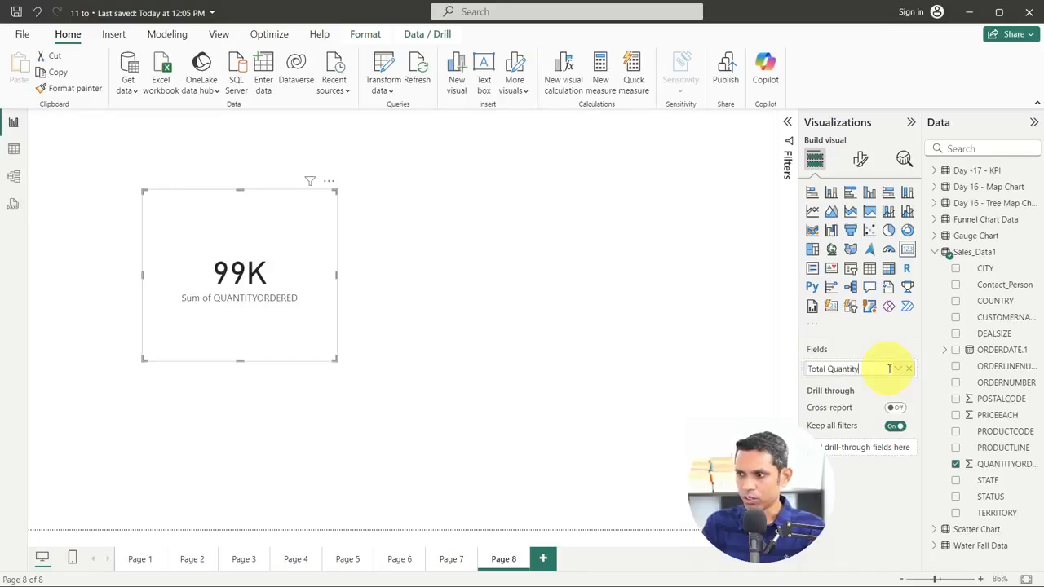
key(Return)
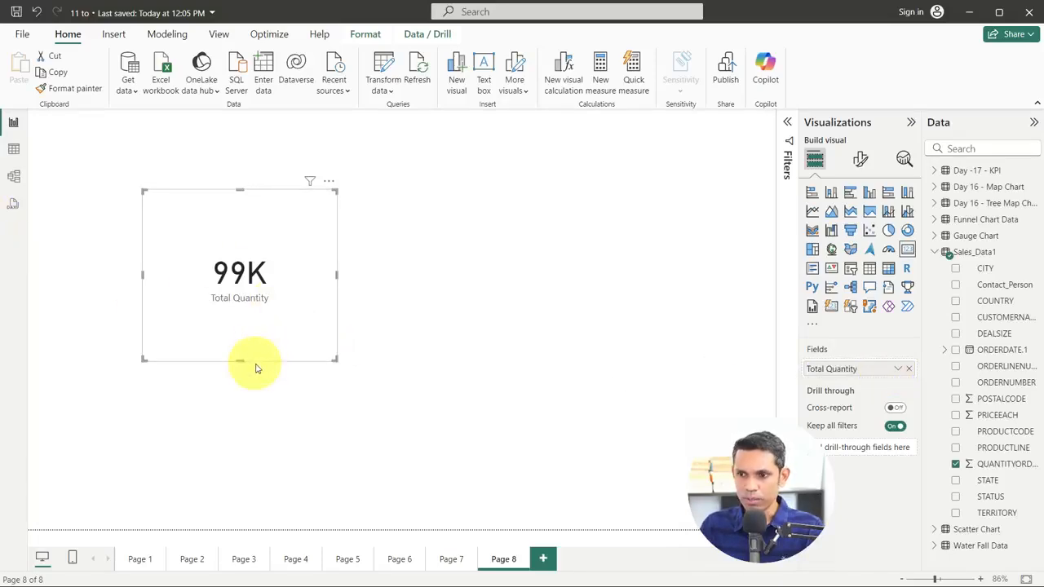
Step: Shorten the Total Quantity card to about half its height and open its formatting options
drag(234, 359, 247, 267)
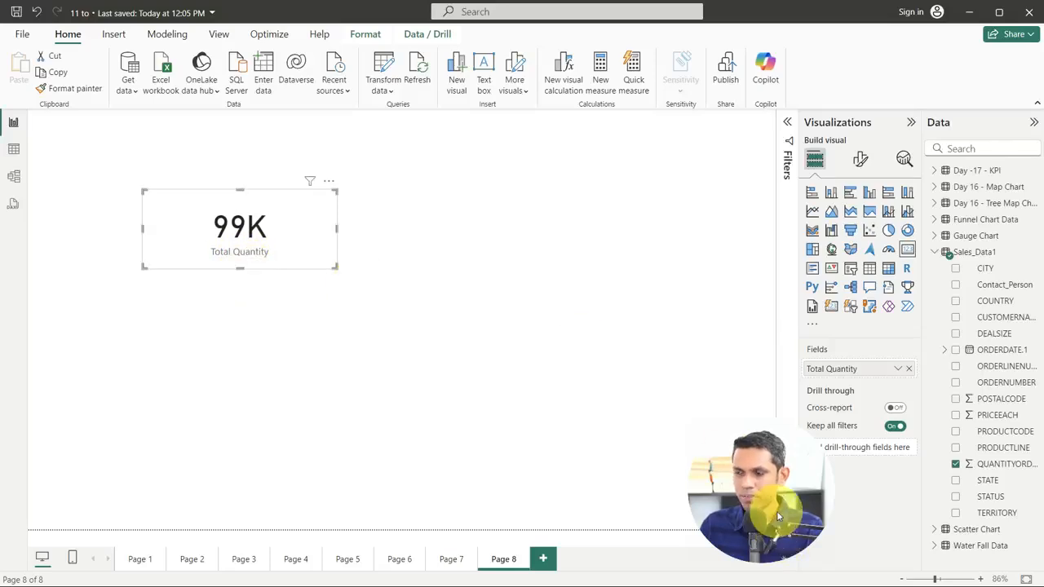
drag(776, 511, 739, 95)
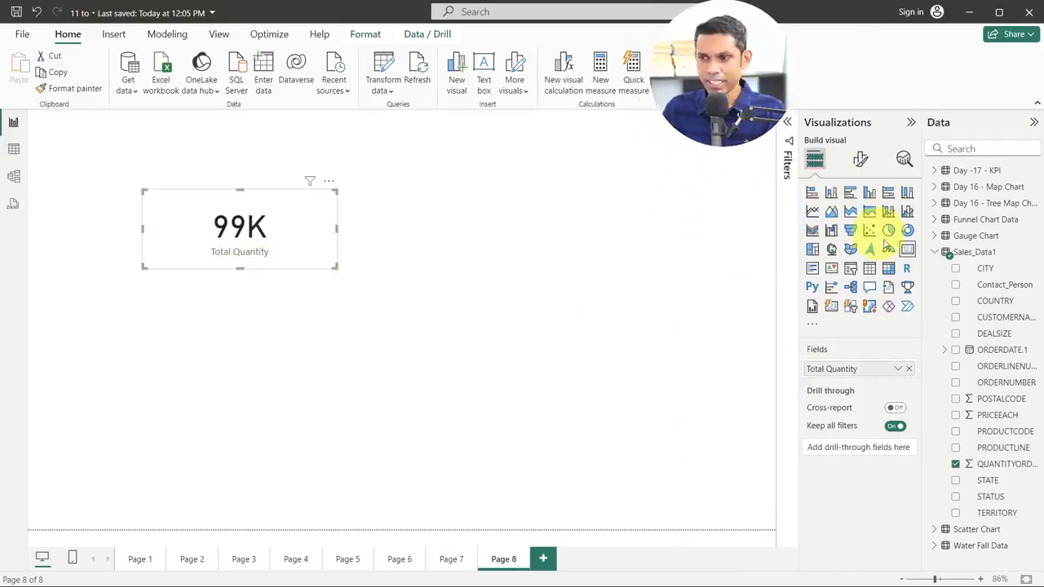
click(860, 159)
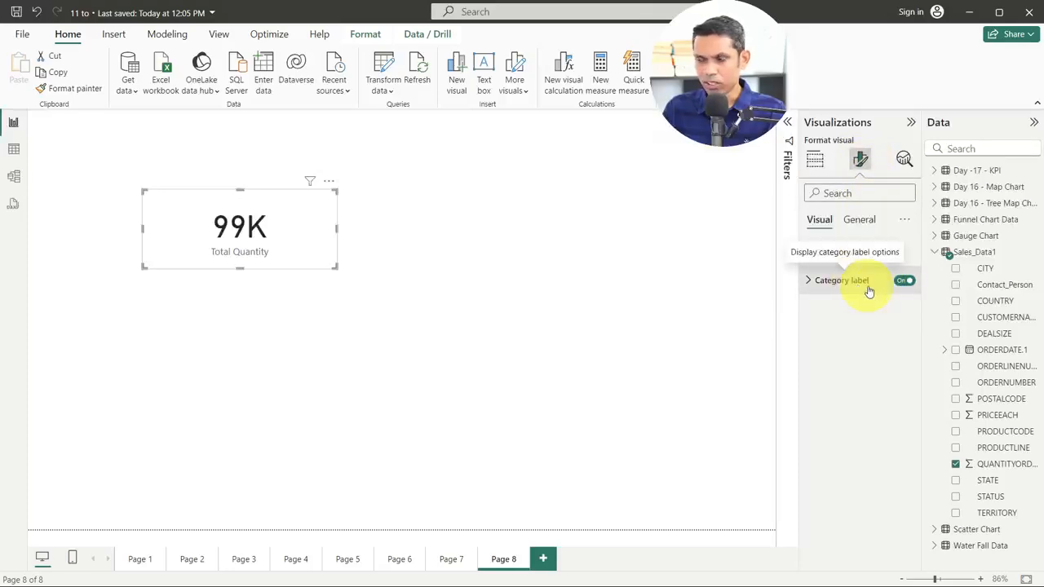
Step: Set Background 3.jpg as the page's canvas background image with 0% transparency and the image fit set to Fit
click(605, 341)
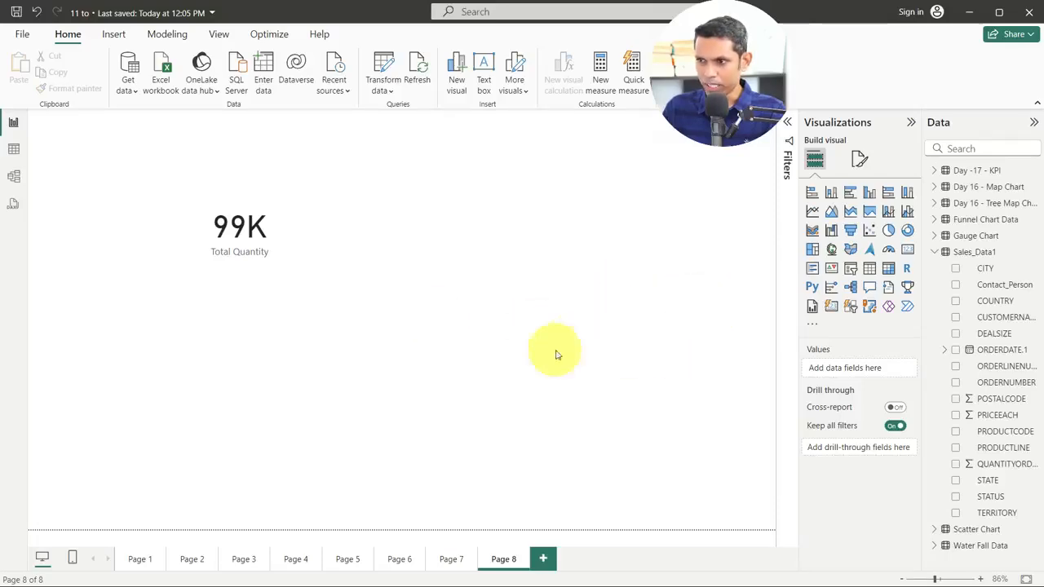
click(858, 159)
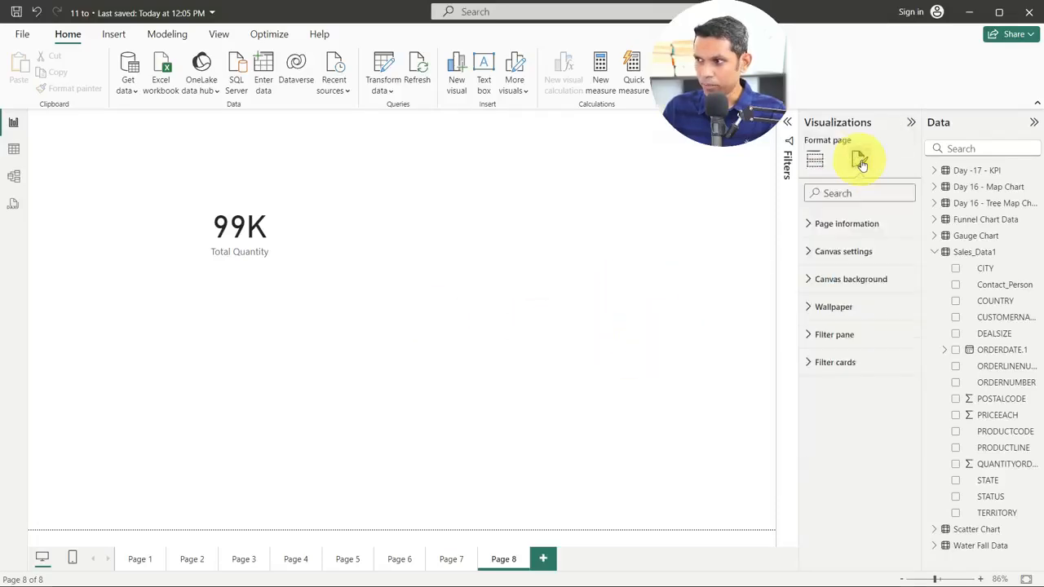
click(863, 289)
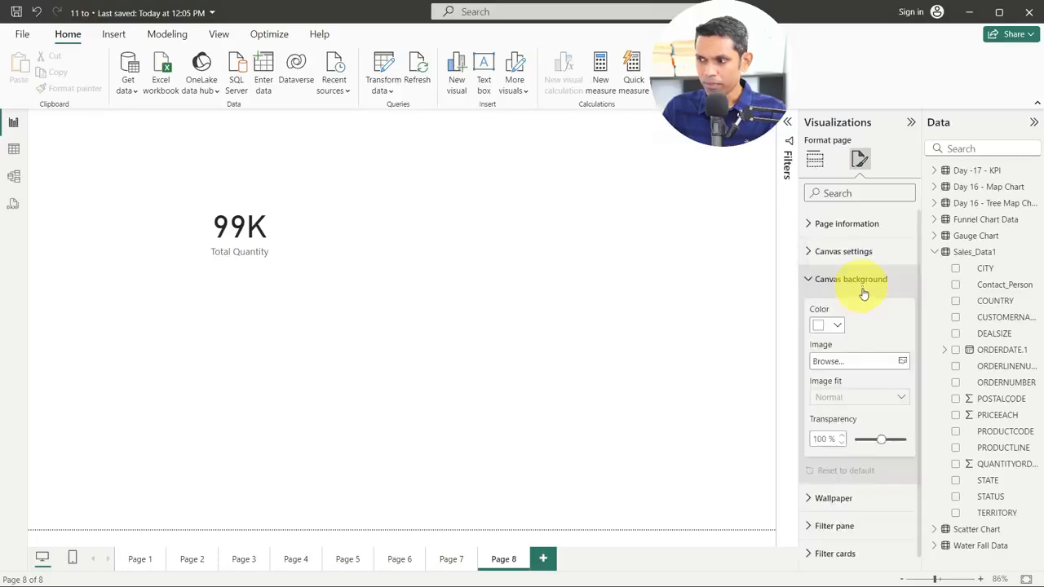
click(903, 361)
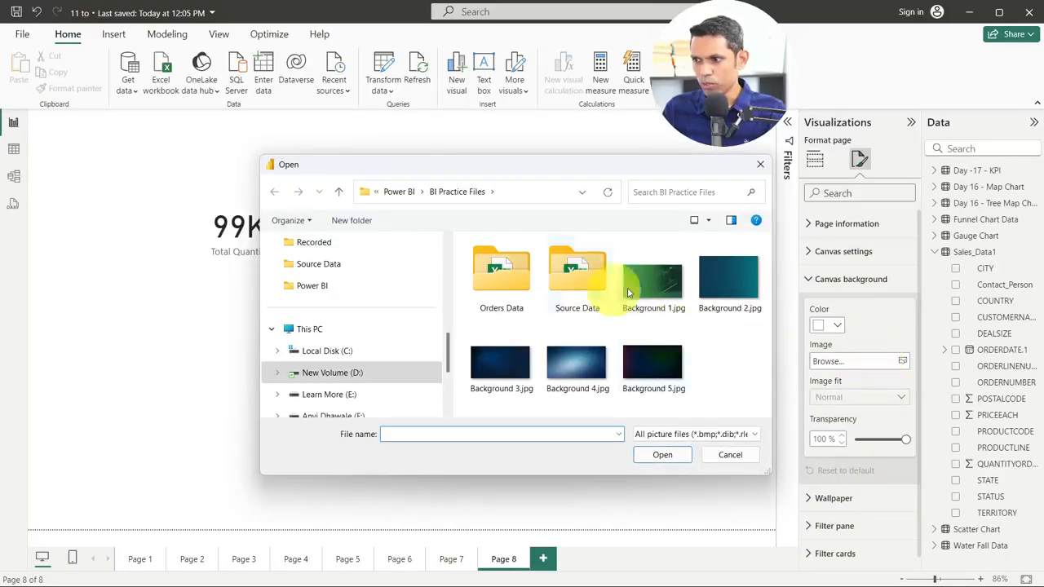
double_click(505, 369)
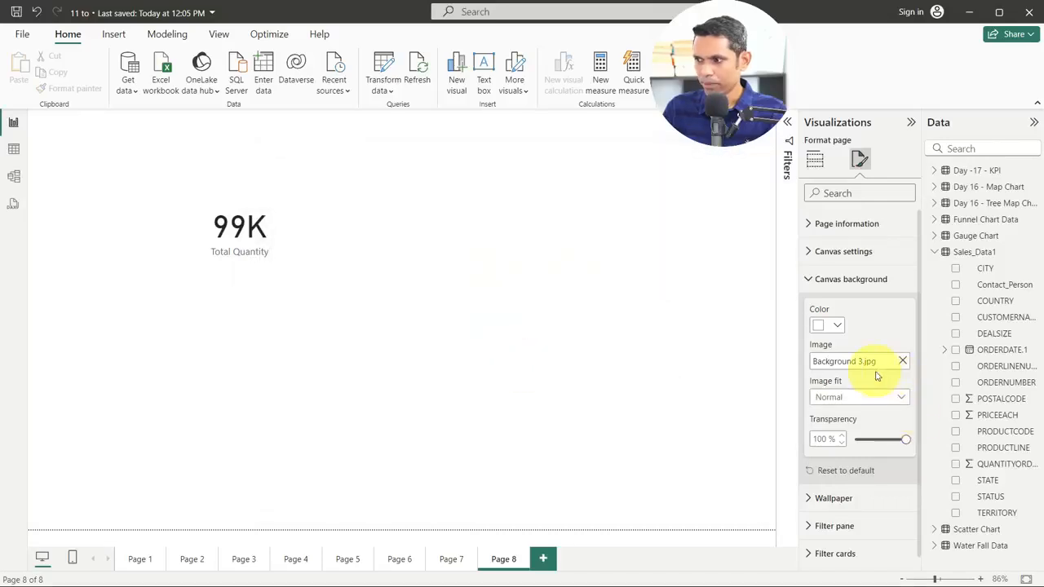
drag(904, 438, 852, 440)
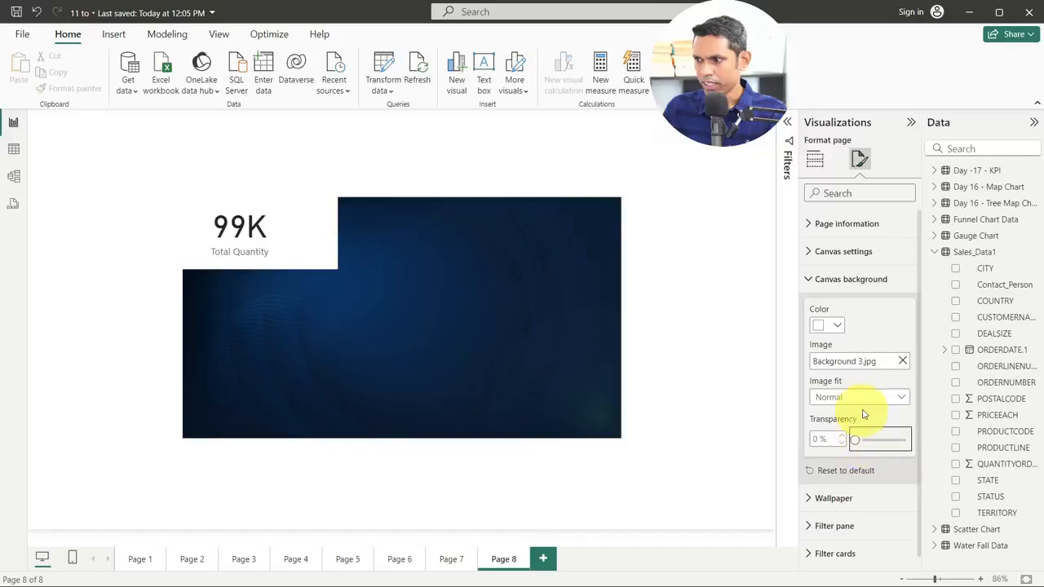
click(865, 397)
click(841, 432)
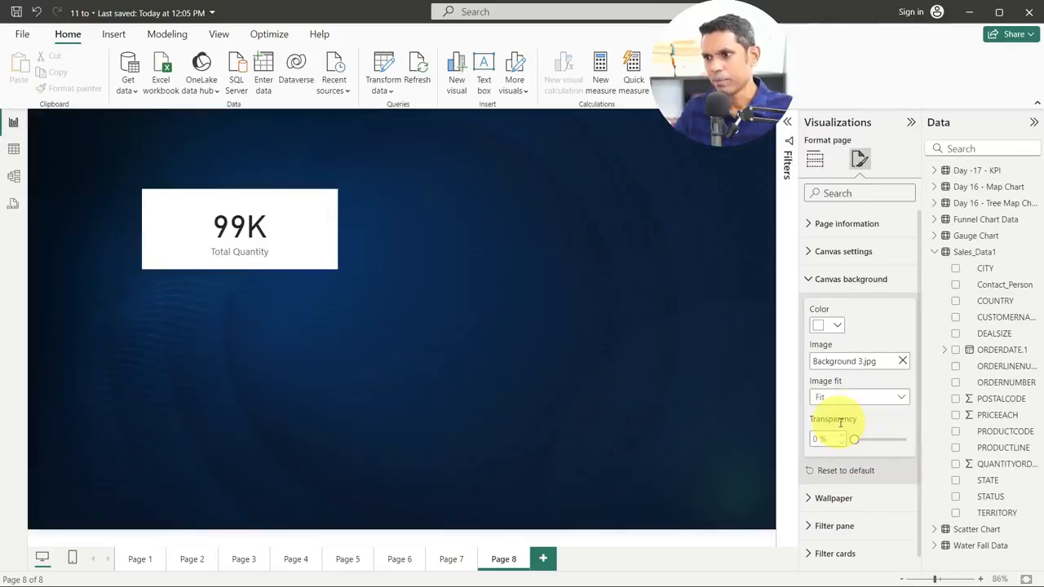
Step: Move the Total Quantity card slightly up and to the right on the canvas
click(334, 236)
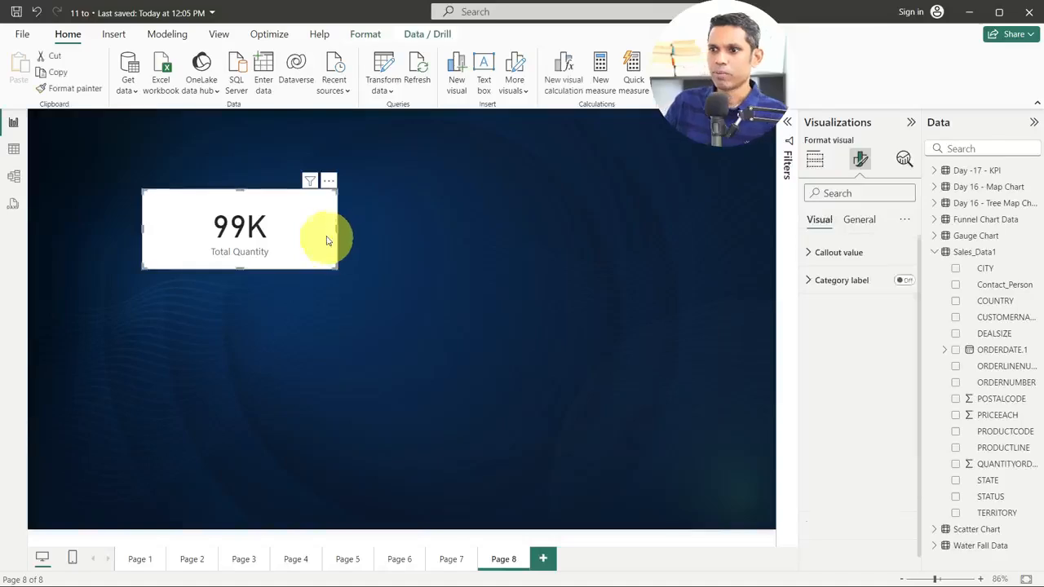
drag(333, 235, 375, 205)
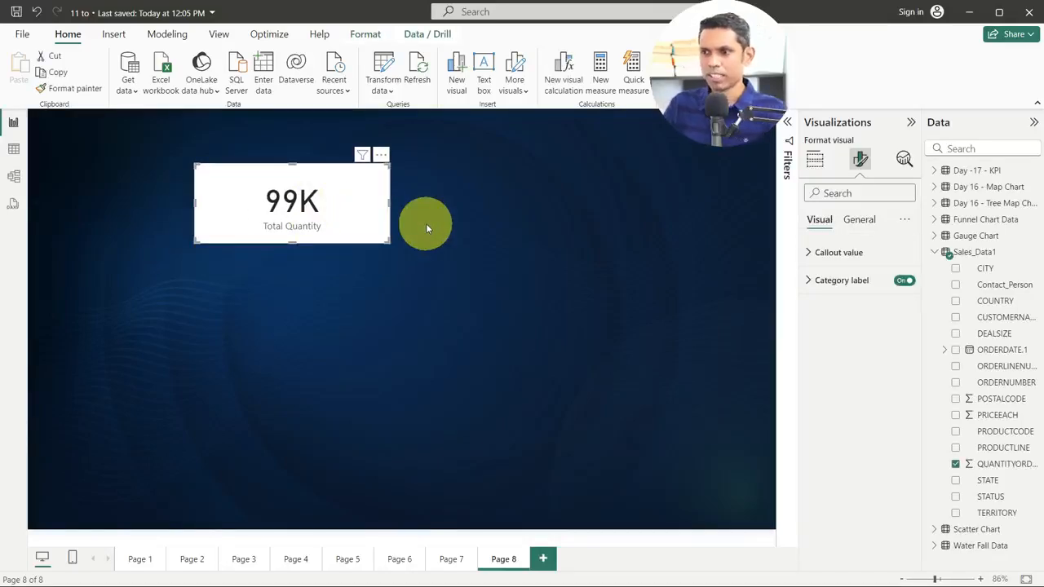
click(871, 225)
click(820, 221)
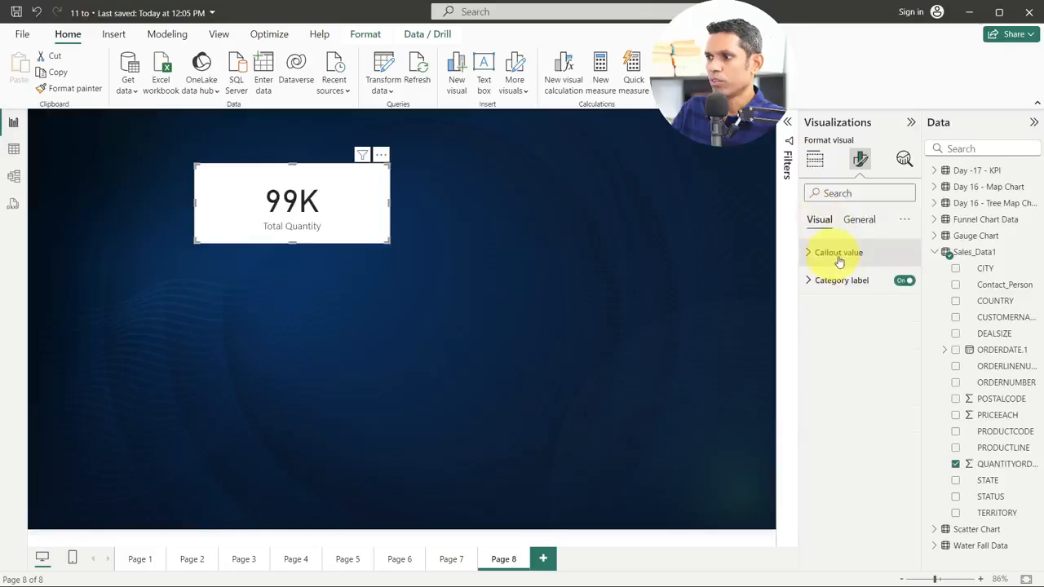
Step: Set the card's background effect to the darkest shade of the theme's light blue with about 62% transparency
click(858, 221)
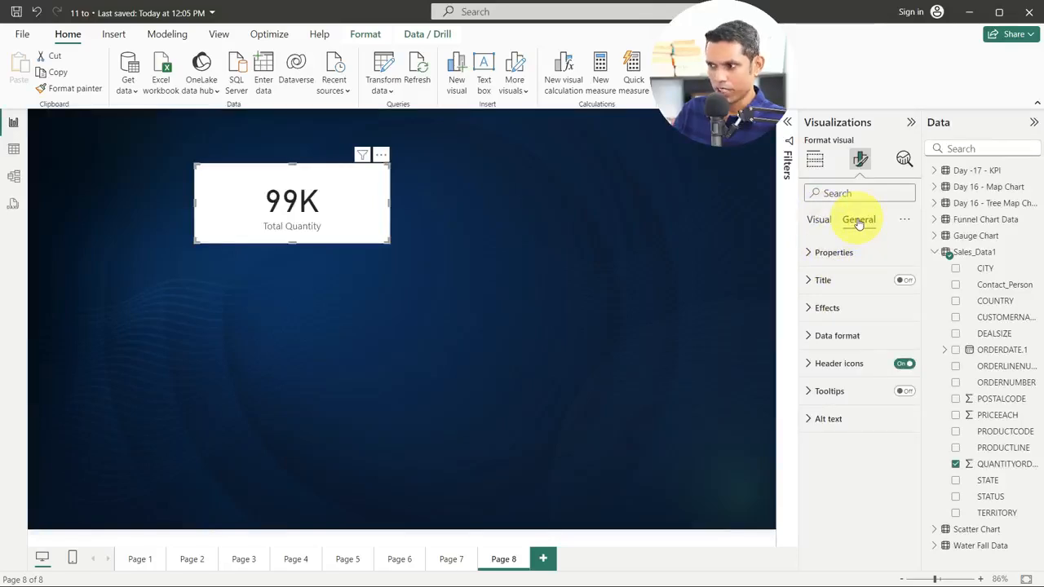
click(866, 318)
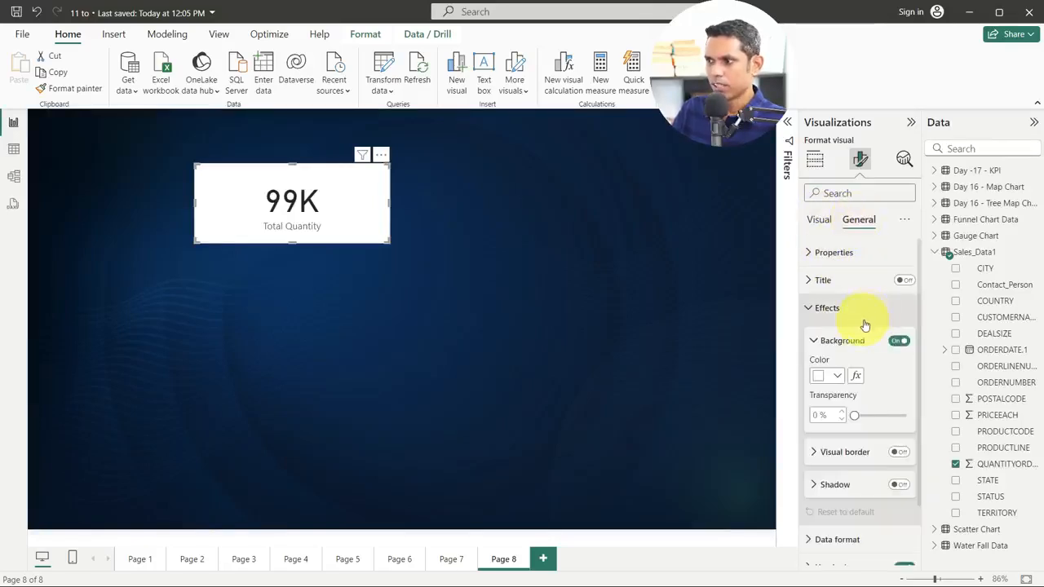
click(832, 383)
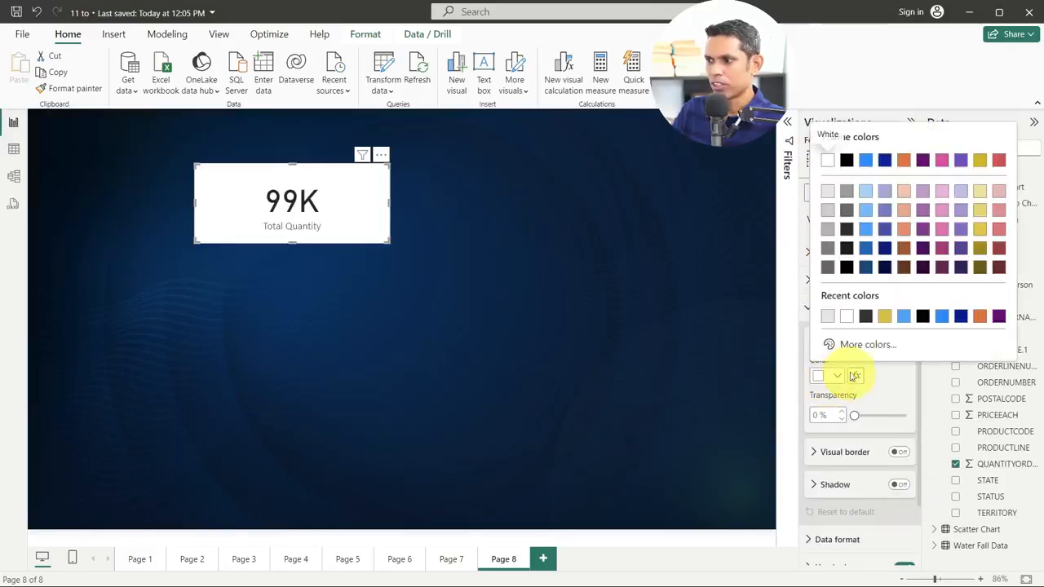
click(887, 252)
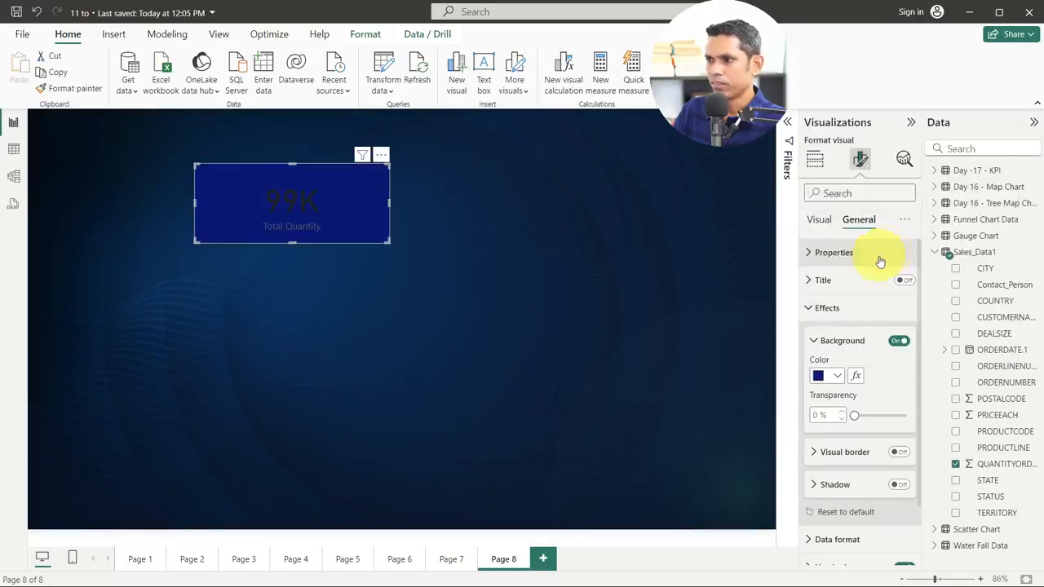
click(842, 377)
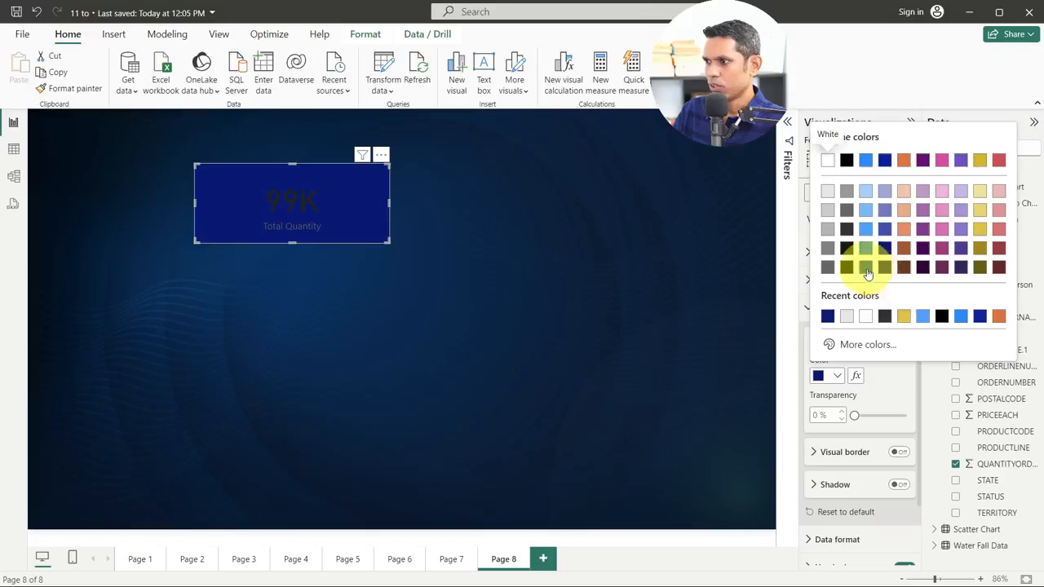
click(868, 273)
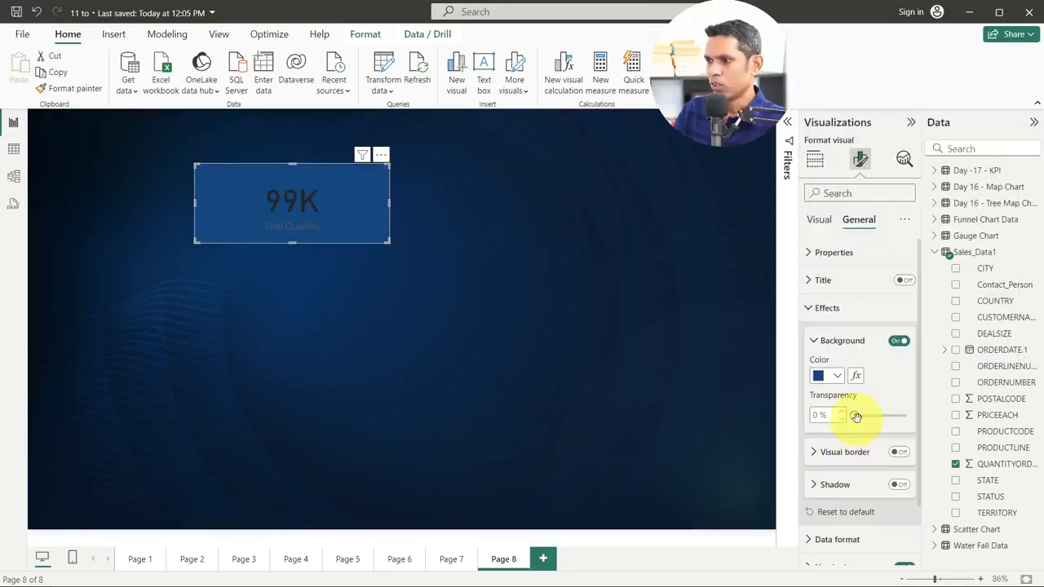
drag(855, 416, 878, 415)
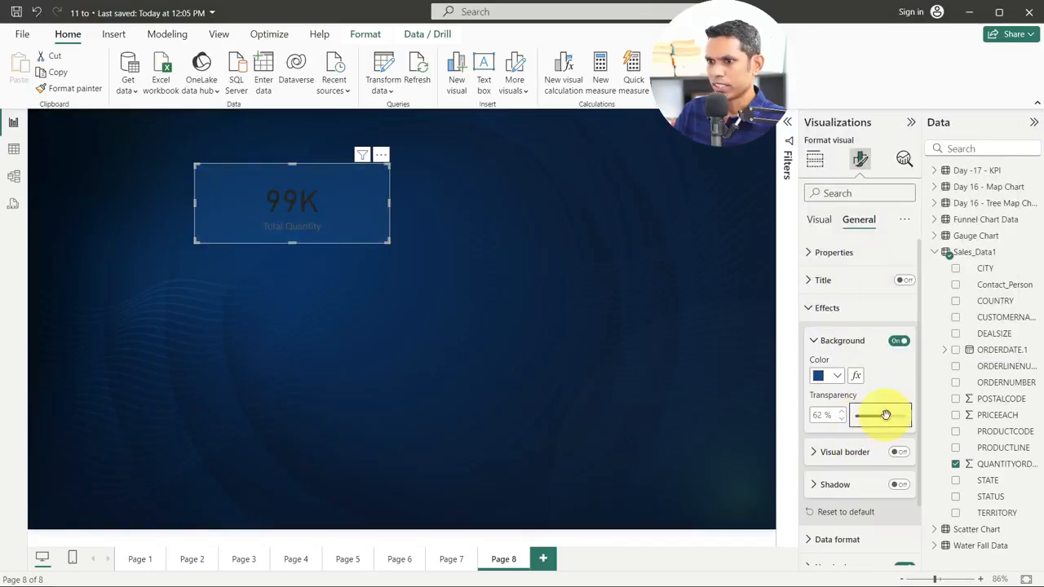
Step: Set the card's callout value font color to white
click(819, 220)
click(840, 252)
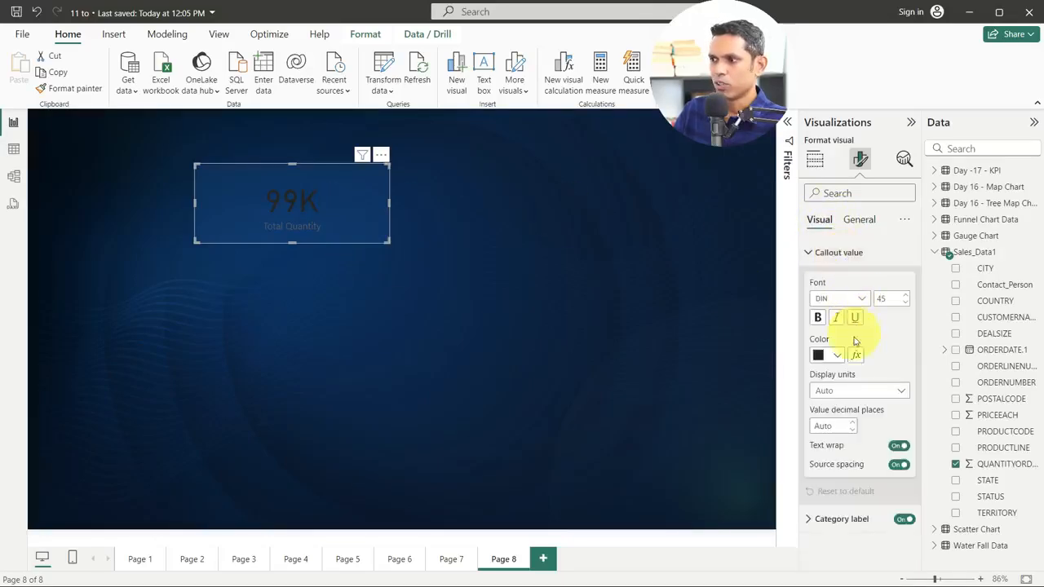
click(835, 356)
click(887, 298)
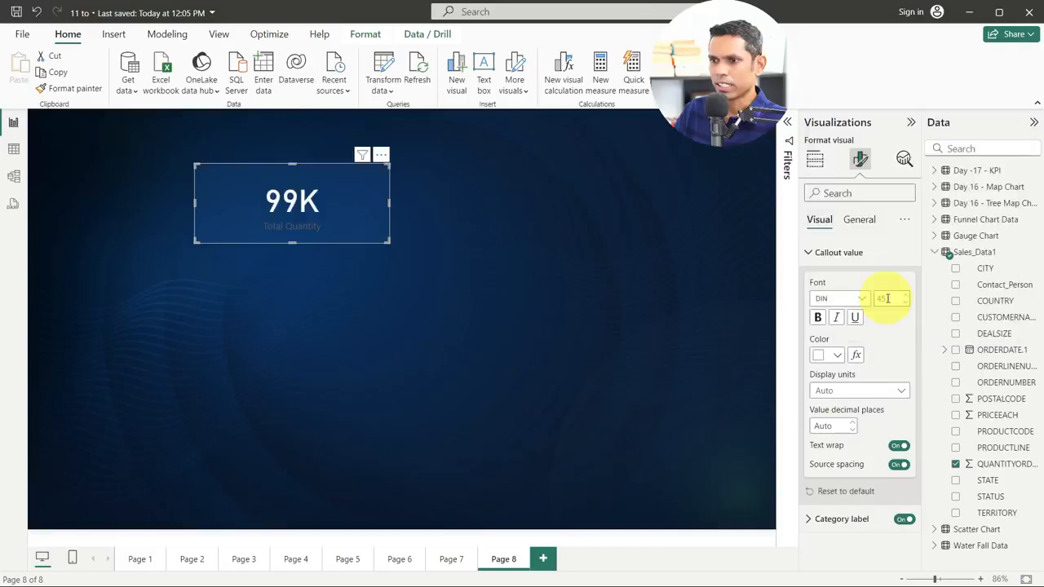
click(811, 259)
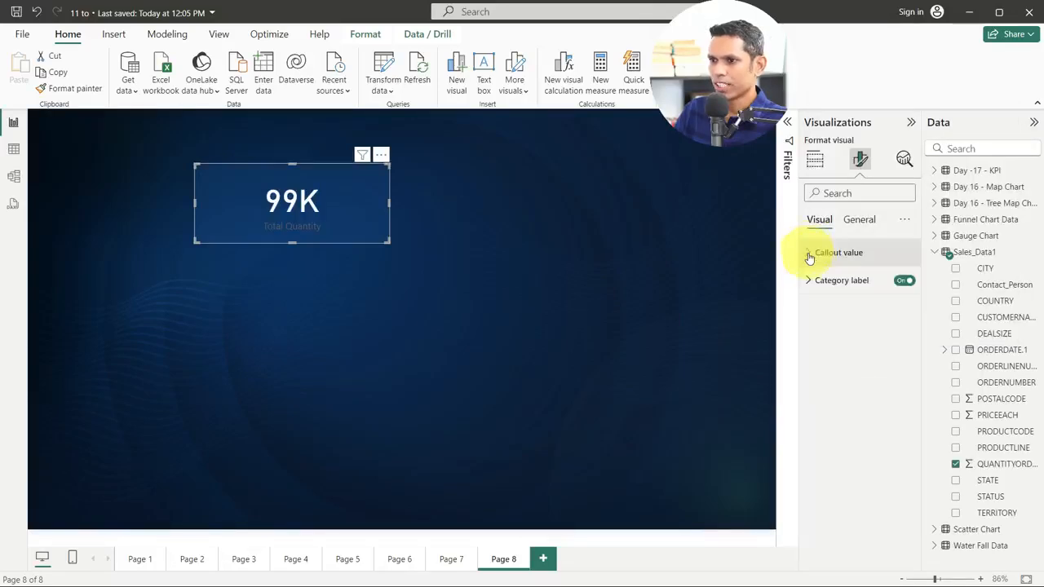
Step: Set the card's category label color to the lightest gray shade of the theme's white
click(807, 280)
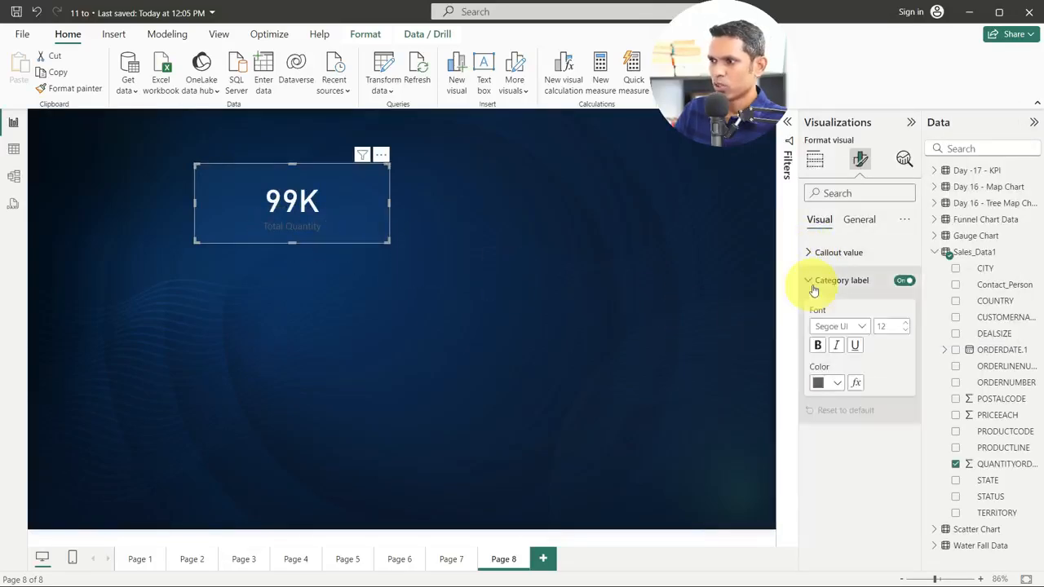
click(839, 385)
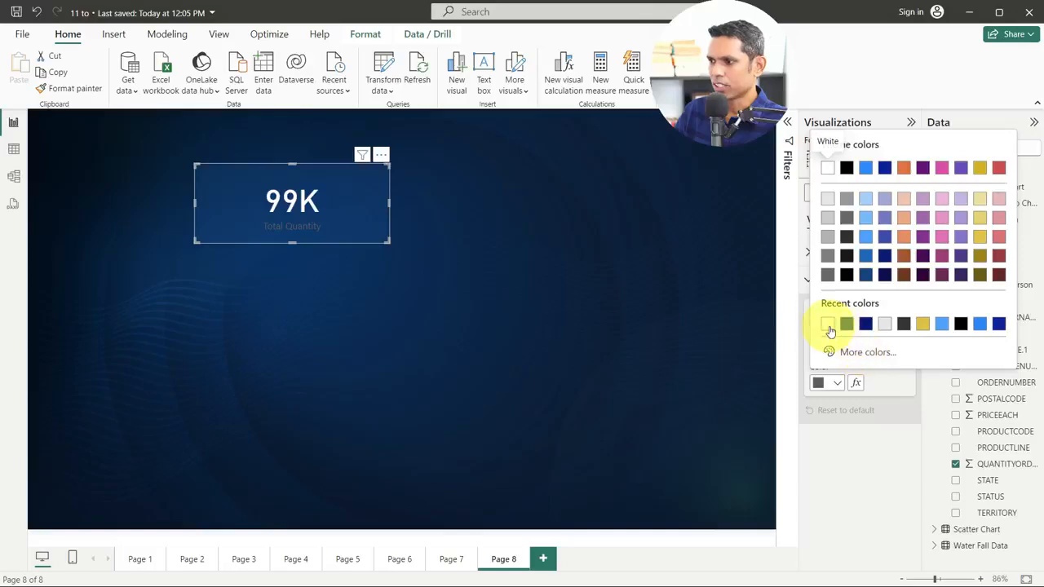
click(829, 326)
click(840, 381)
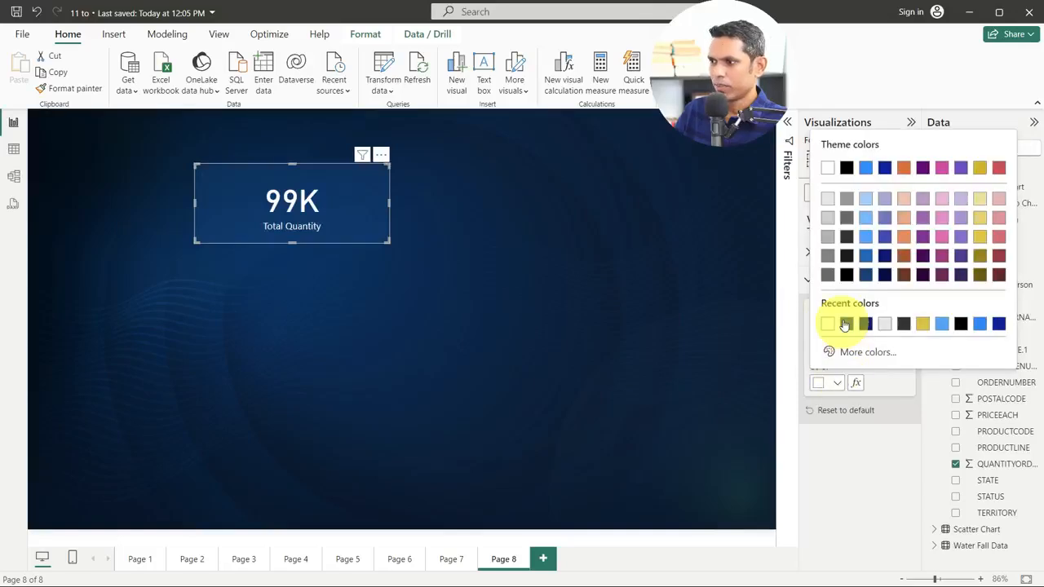
click(826, 198)
Step: Move the Total Quantity card toward the page's upper-left corner and shrink it to a width of about 260
drag(352, 220, 340, 198)
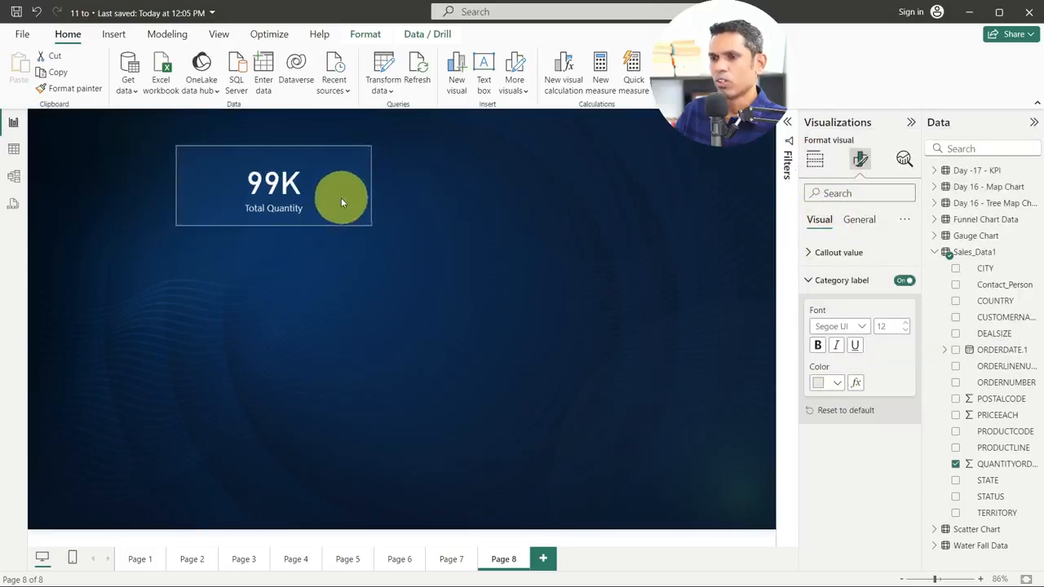
click(494, 314)
click(367, 220)
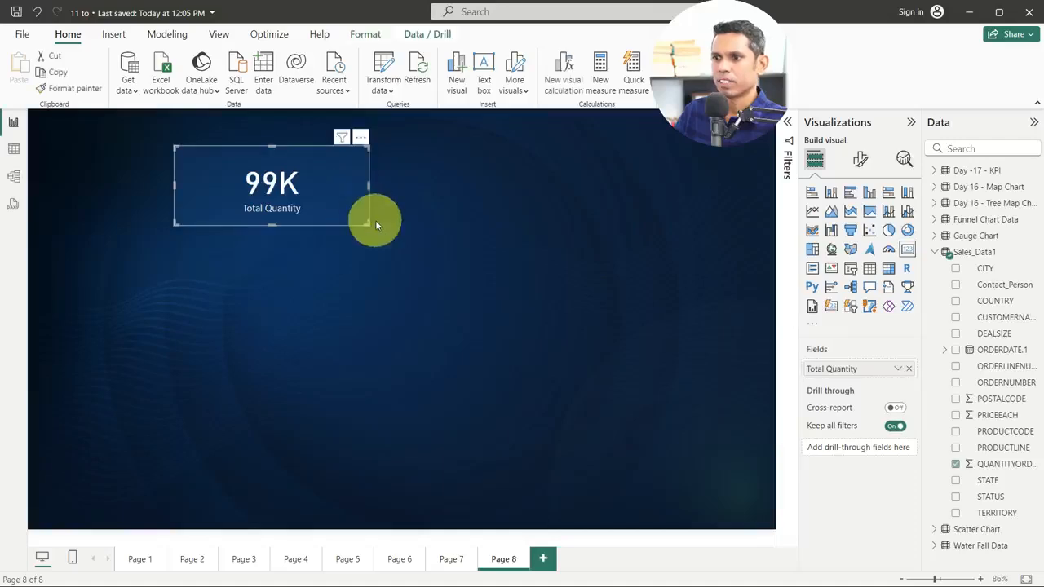
drag(367, 220, 229, 146)
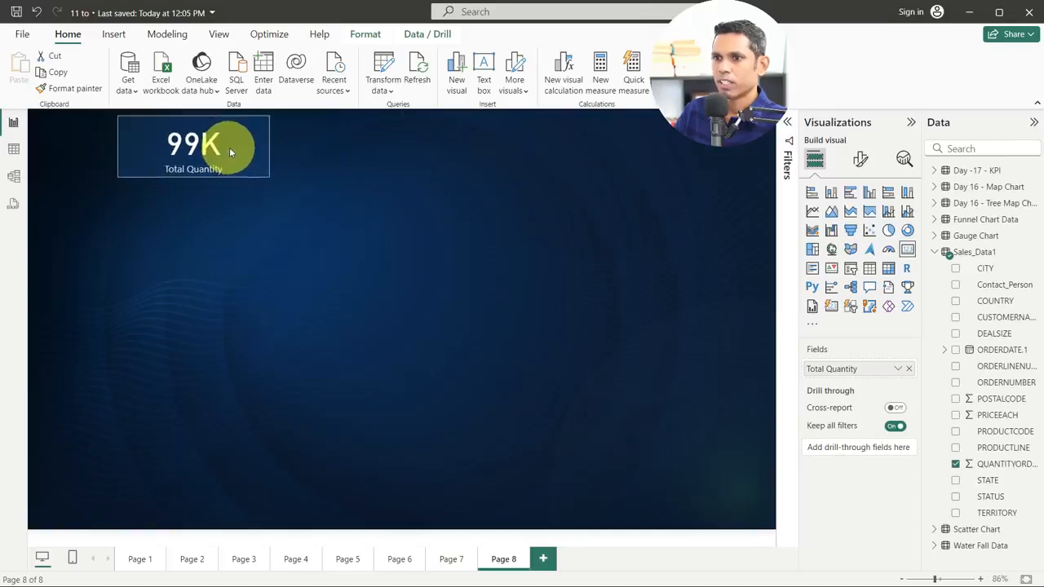
Step: Lower the transparency of the card's background effect to about 38%
click(862, 163)
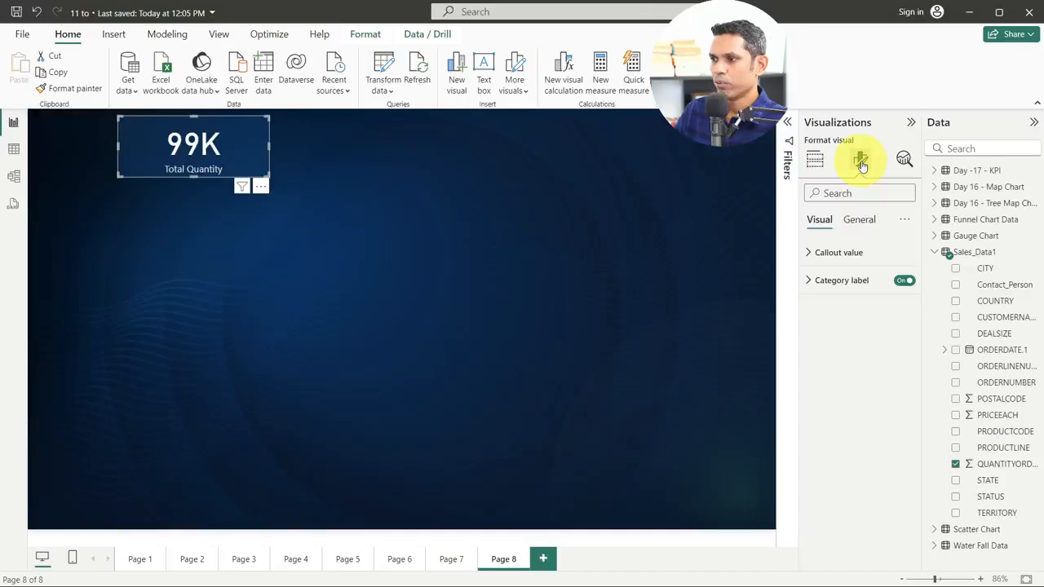
click(869, 226)
click(867, 308)
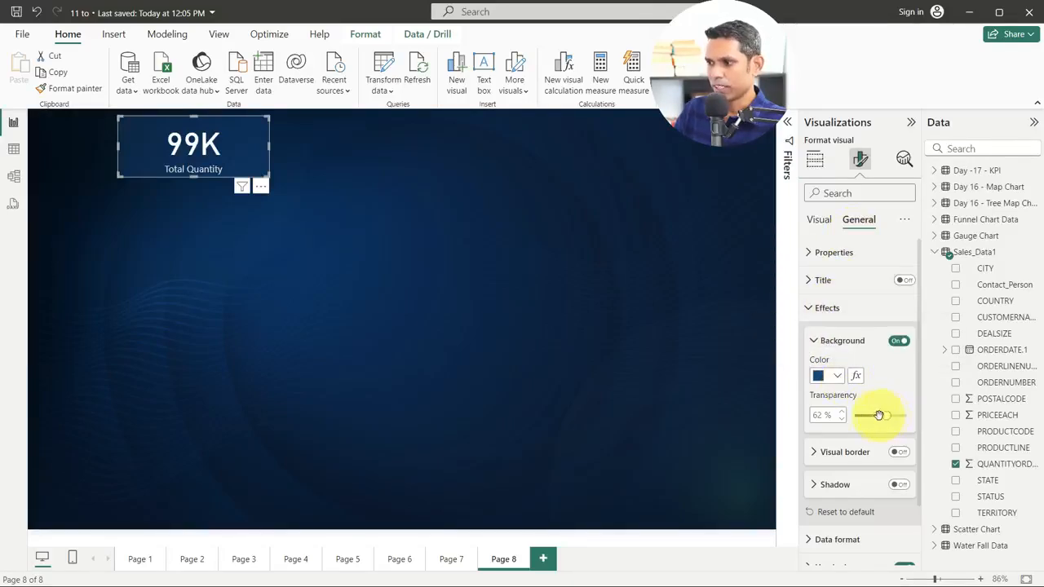
drag(877, 417, 881, 415)
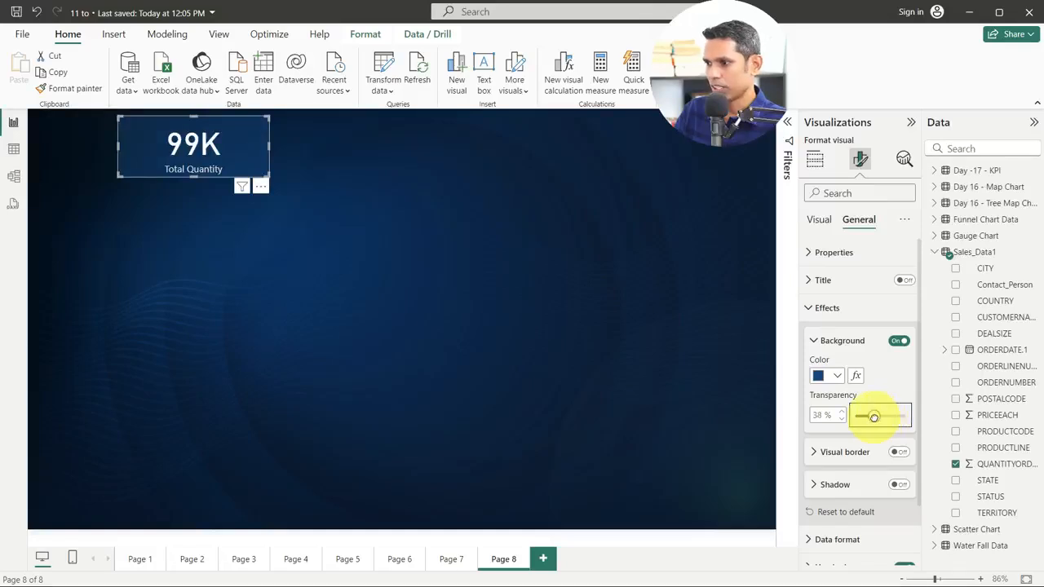
Step: Enable the card's visual border with 10 px rounded corners and turn on its shadow
click(897, 451)
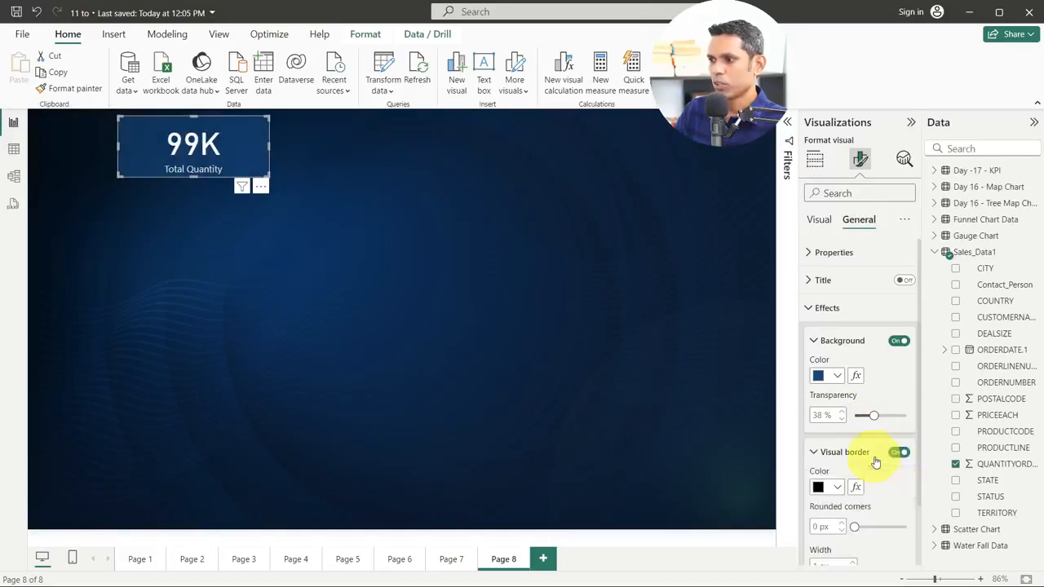
scroll(856, 386, down, 3)
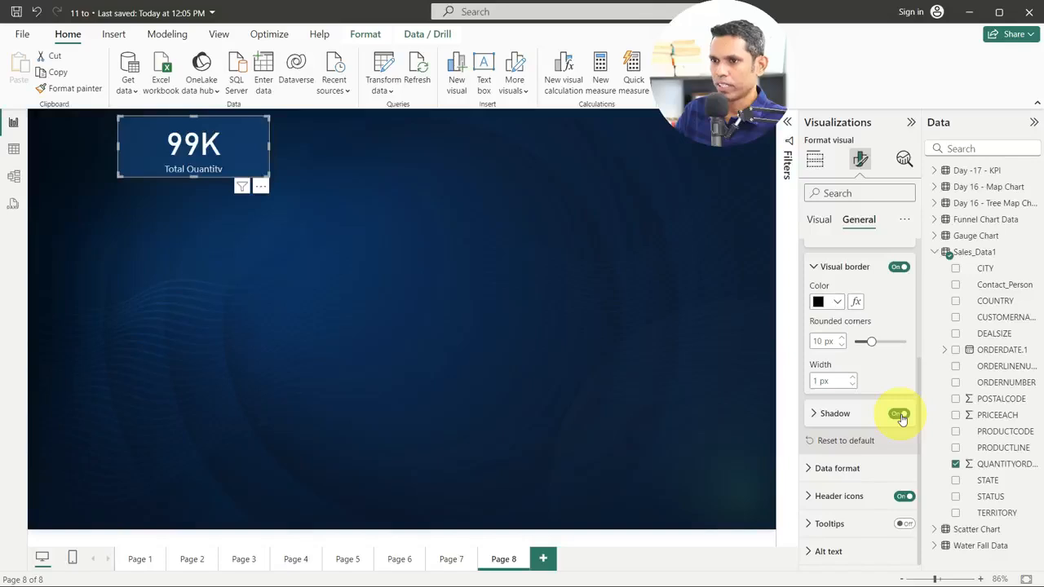
click(333, 304)
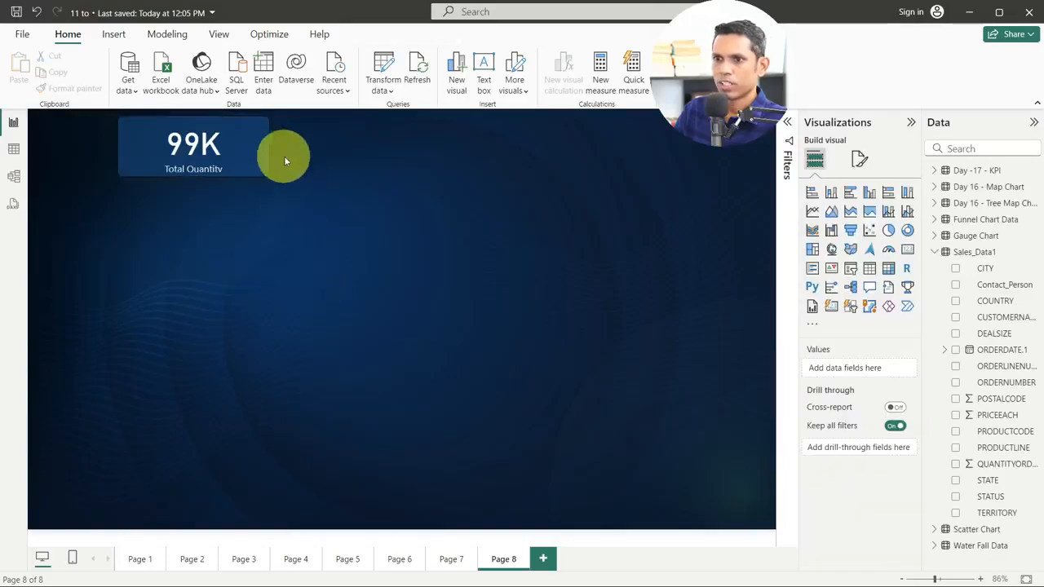
Step: Reduce the card's height to about 98 and set its bottom and top padding to 20 px
click(253, 151)
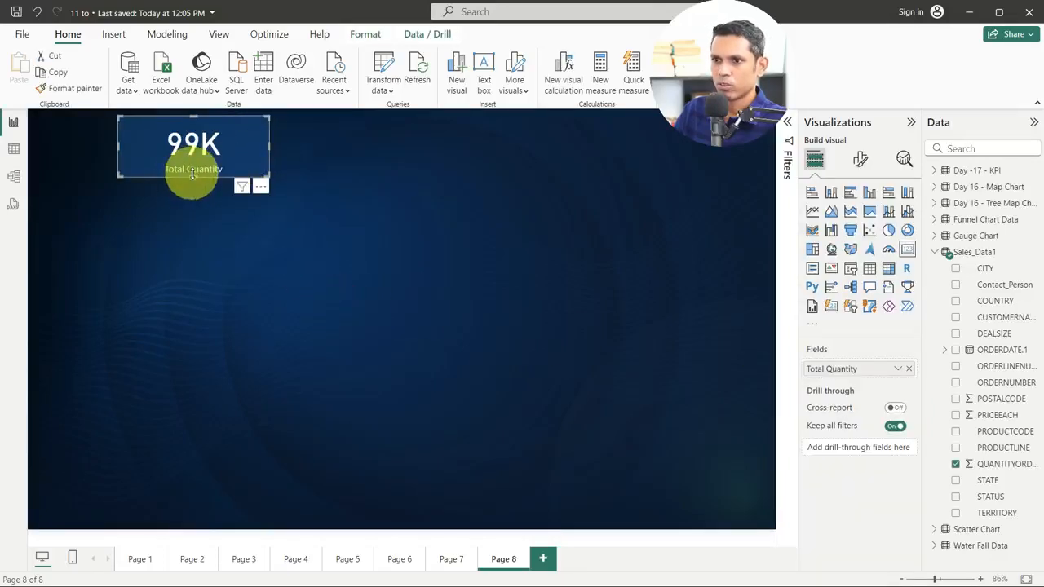
mouse_move(193, 174)
mouse_down()
mouse_move(194, 207)
mouse_move(202, 163)
mouse_move(195, 171)
mouse_up()
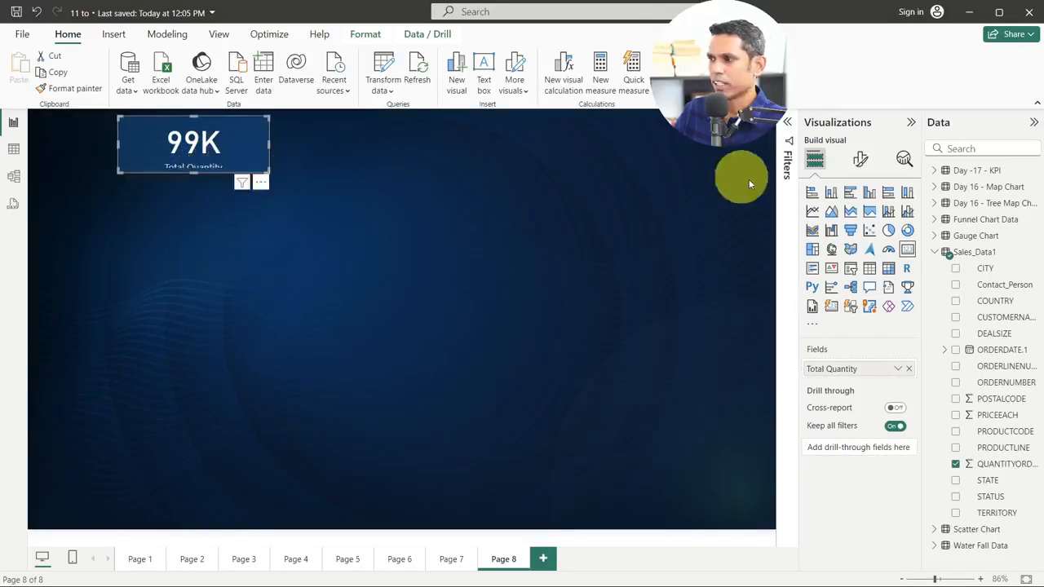
click(860, 161)
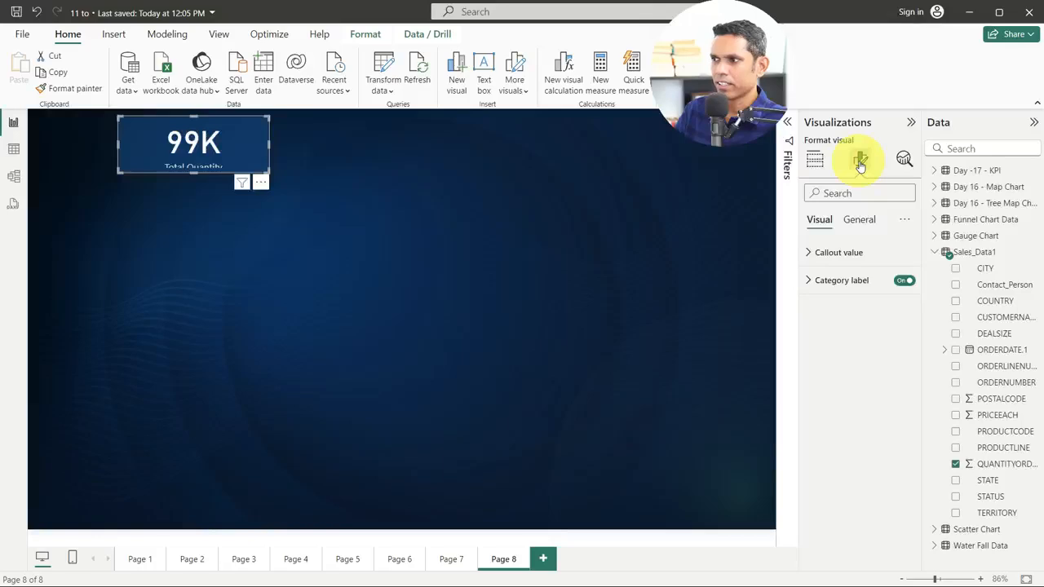
click(858, 220)
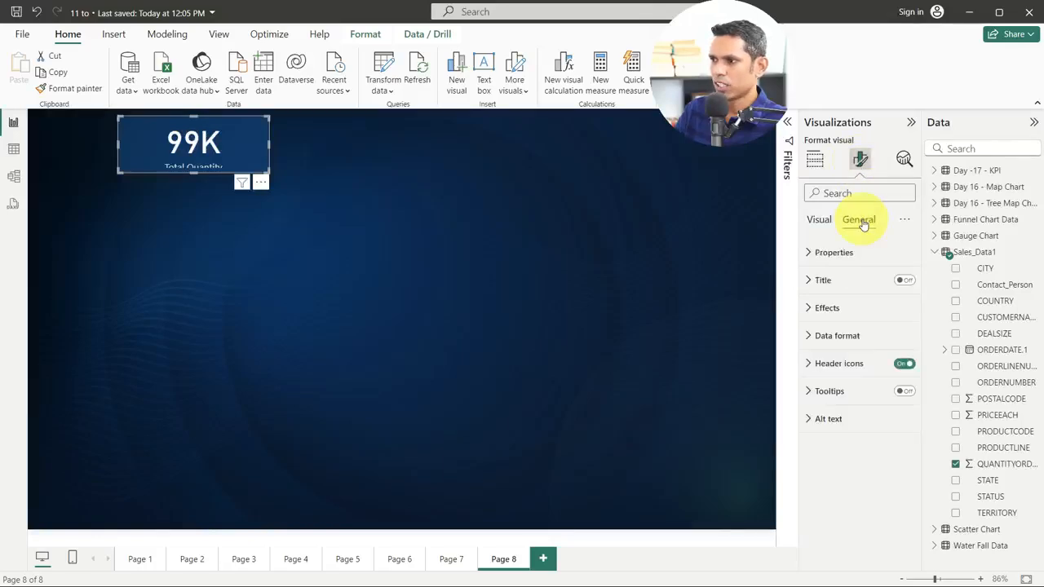
click(843, 261)
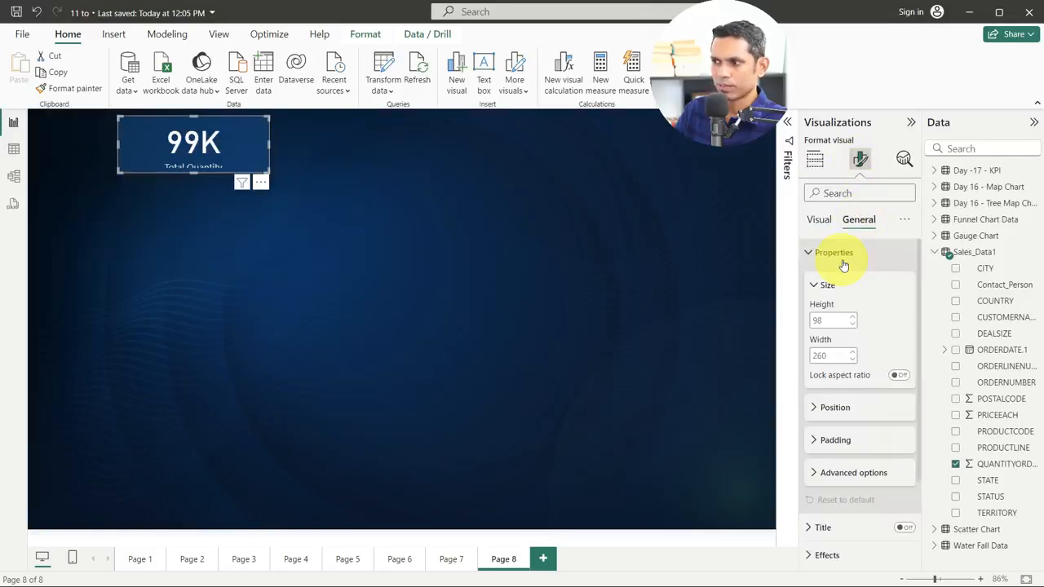
click(843, 263)
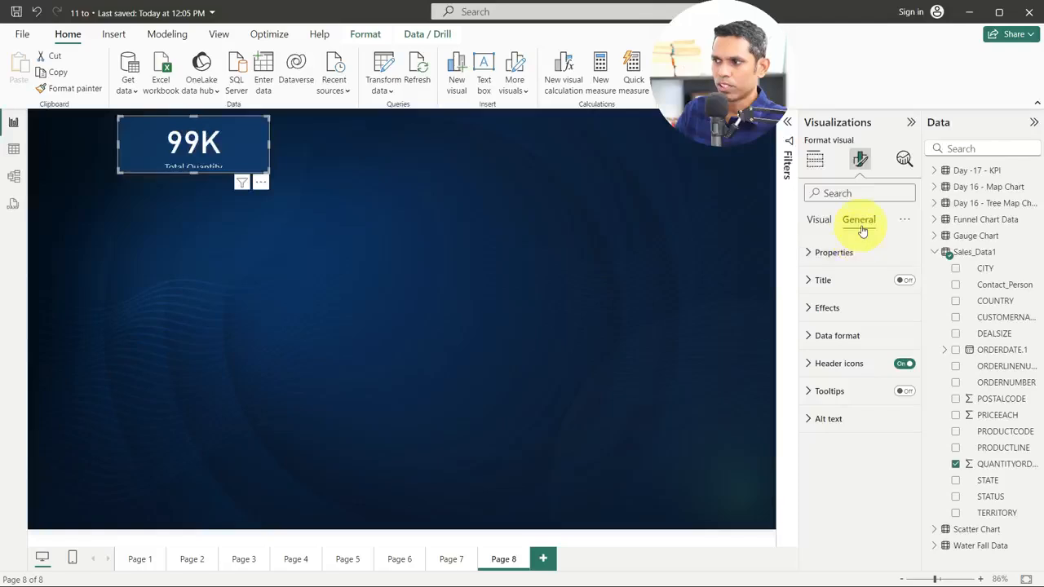
click(843, 252)
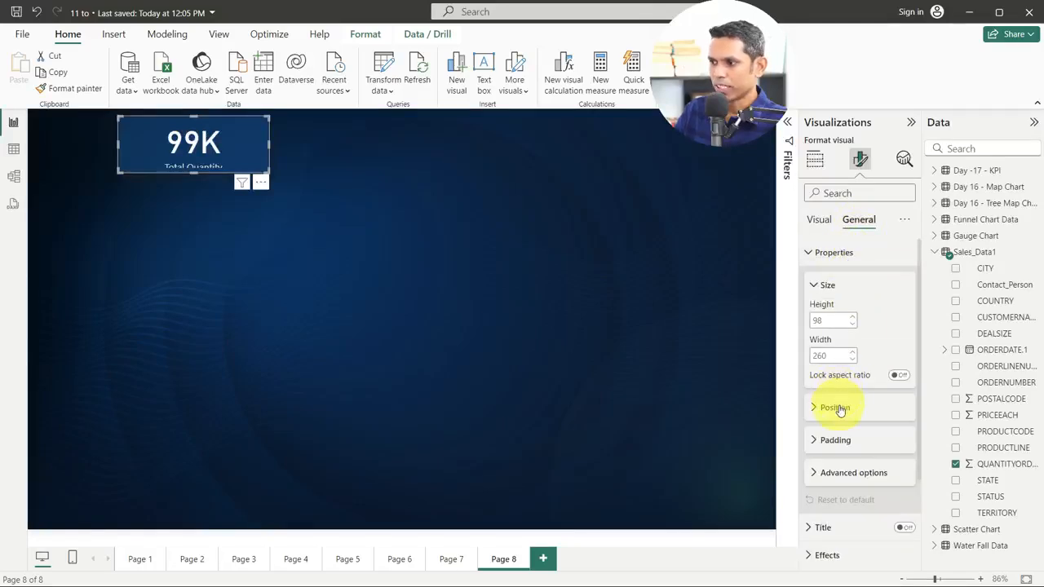
click(840, 441)
scroll(857, 424, down, 3)
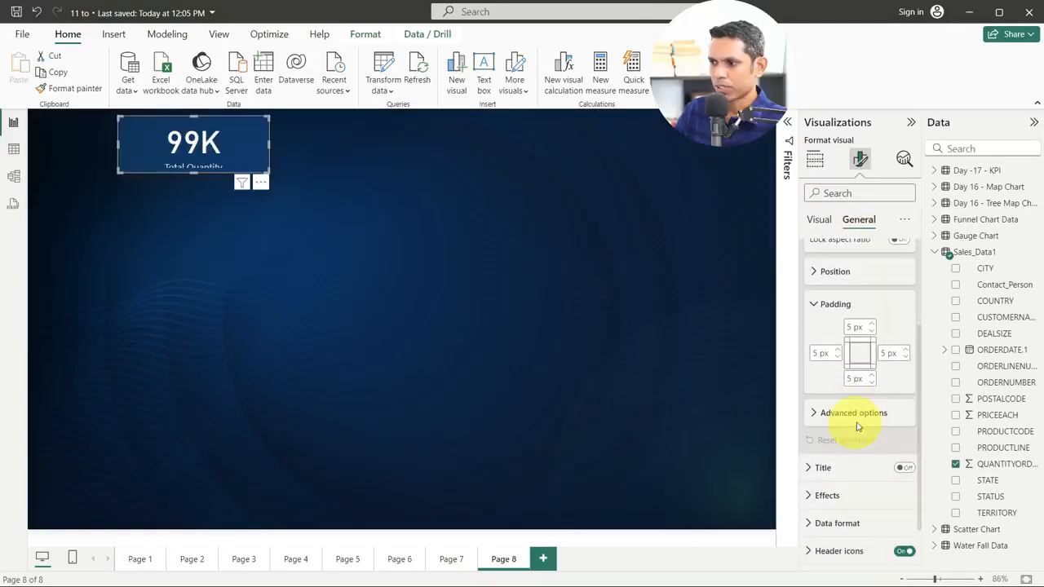
click(848, 378)
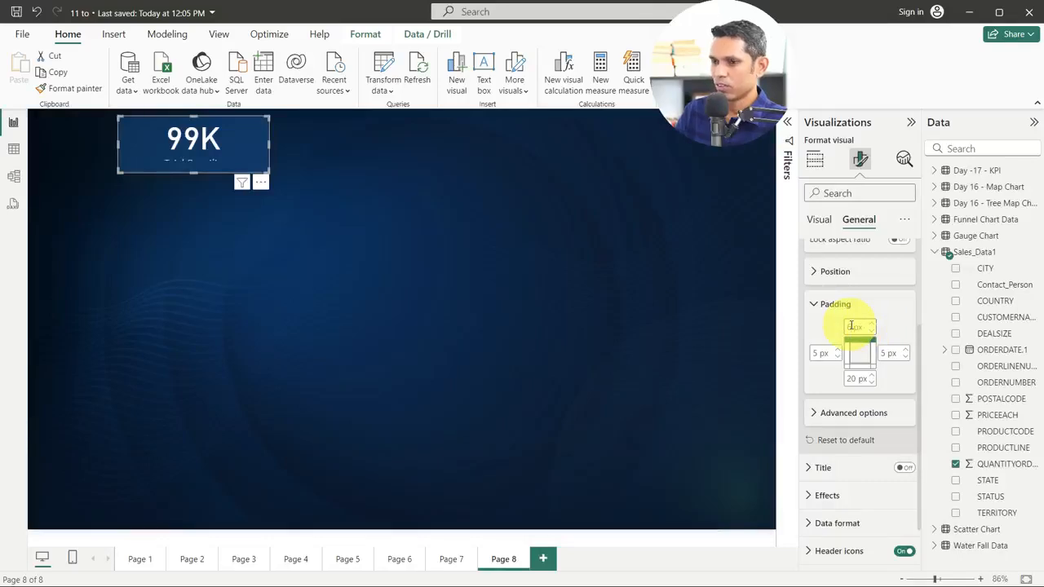
text(20)
key(Return)
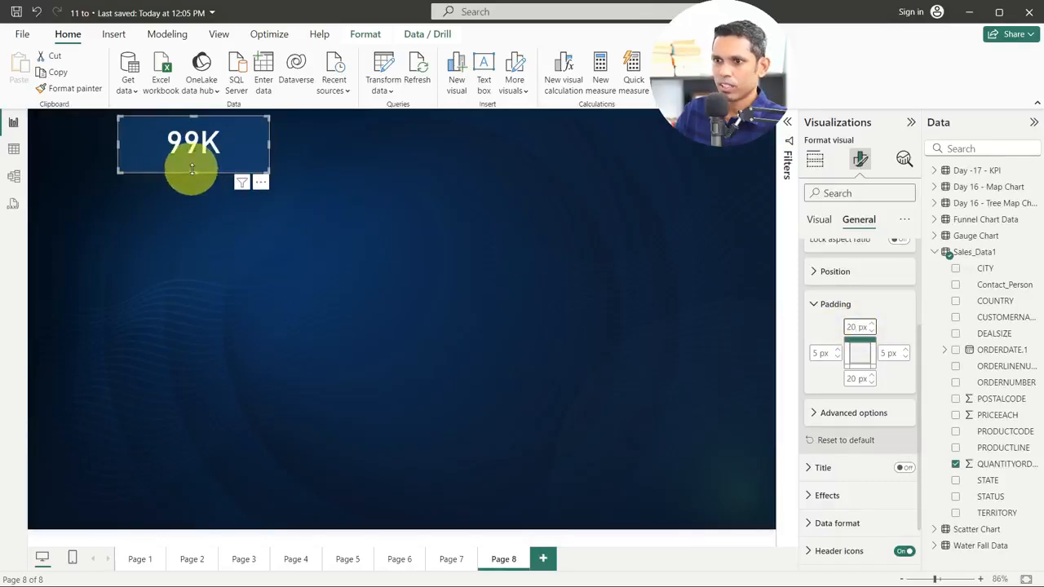
Step: Set the card's top padding to 0 px and resize the card taller and narrower around its text
drag(192, 169, 216, 198)
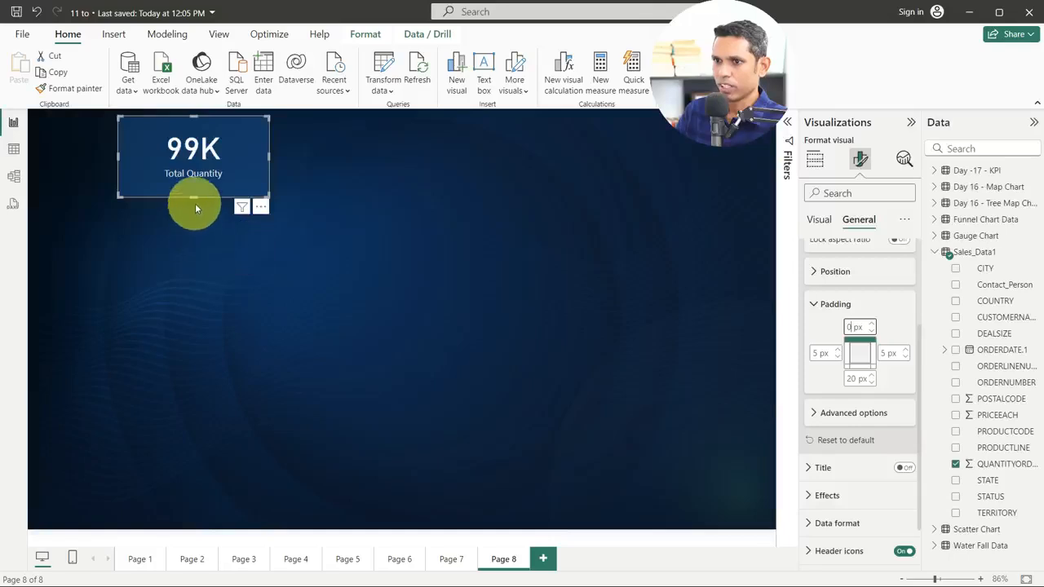
mouse_move(193, 197)
mouse_down()
mouse_move(197, 166)
mouse_move(201, 179)
mouse_up()
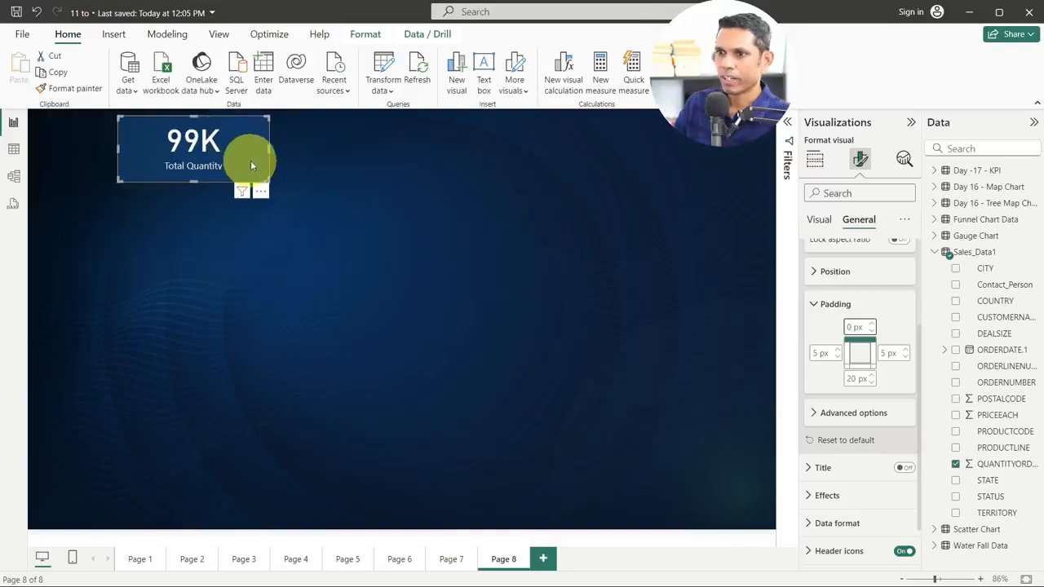
drag(268, 147, 224, 148)
click(271, 196)
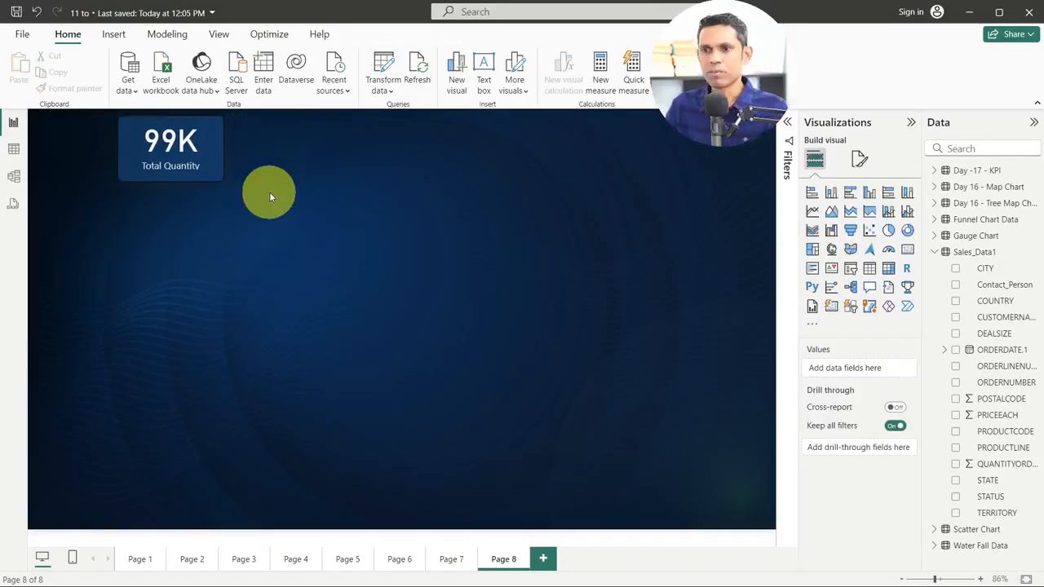
Step: Set the card's visual border color to the second-lightest shade of the theme's yellow
click(187, 141)
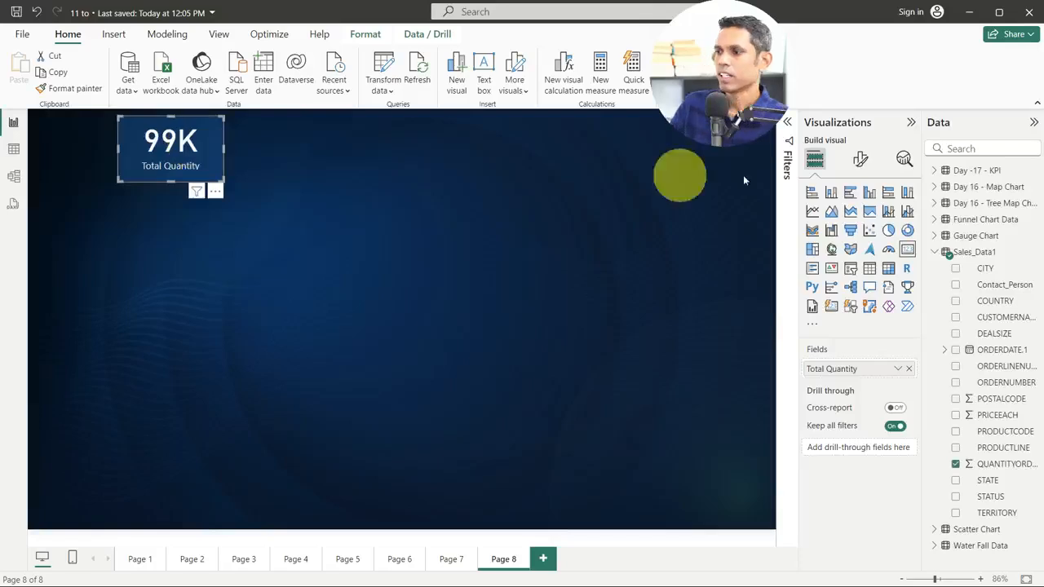
click(859, 158)
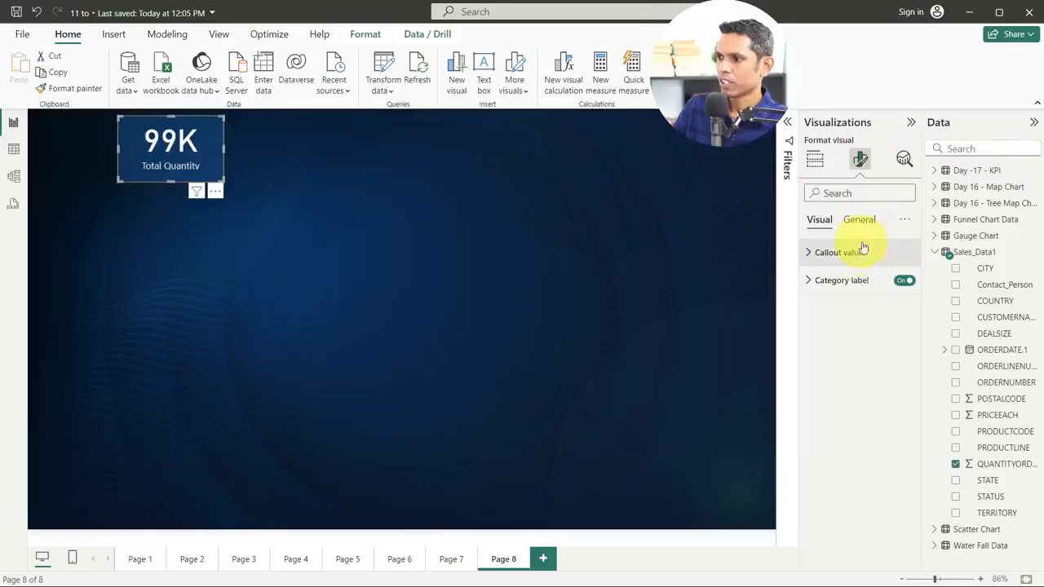
click(859, 220)
click(851, 317)
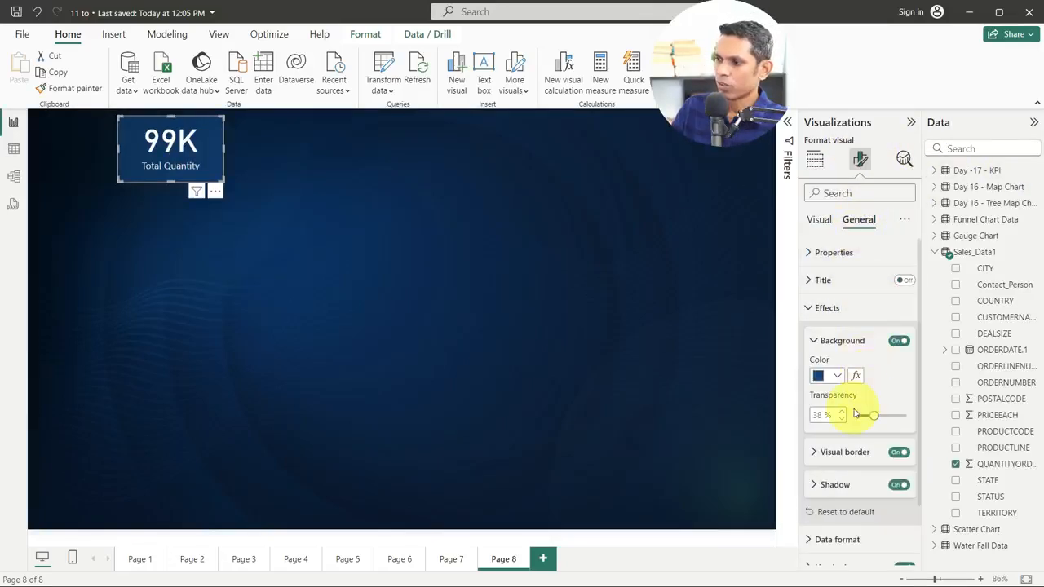
click(843, 452)
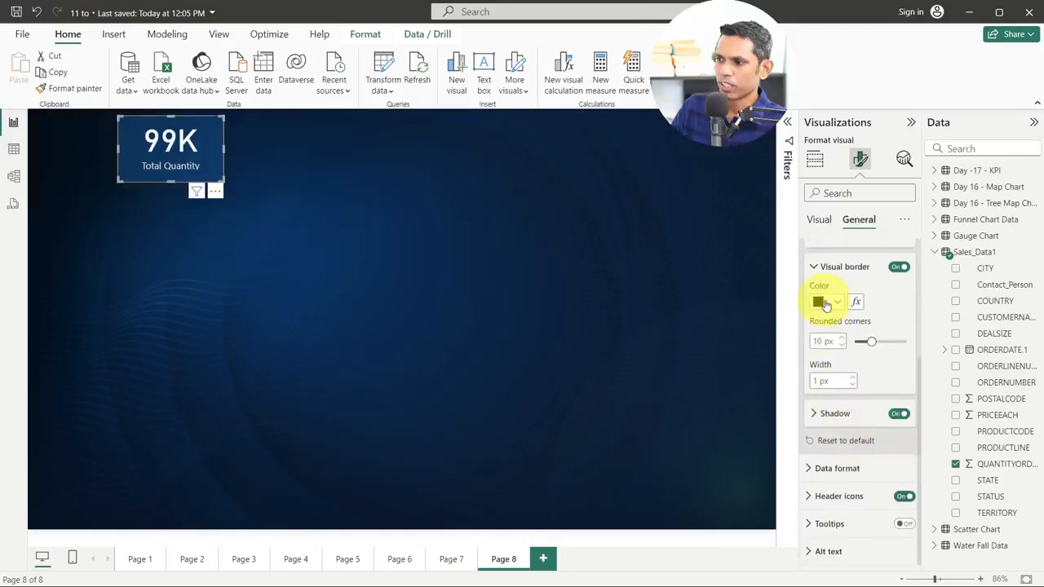
click(839, 304)
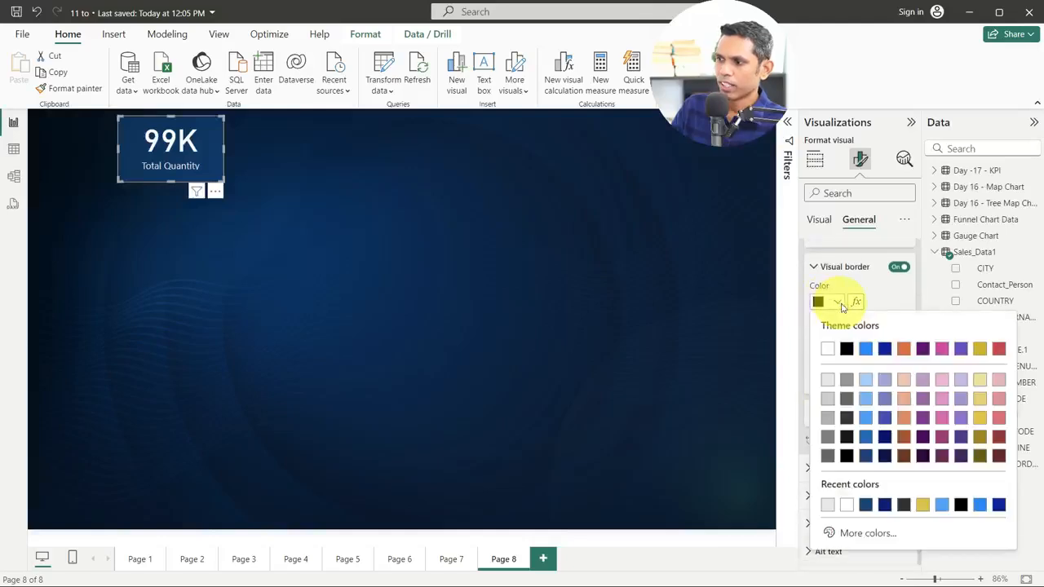
click(829, 381)
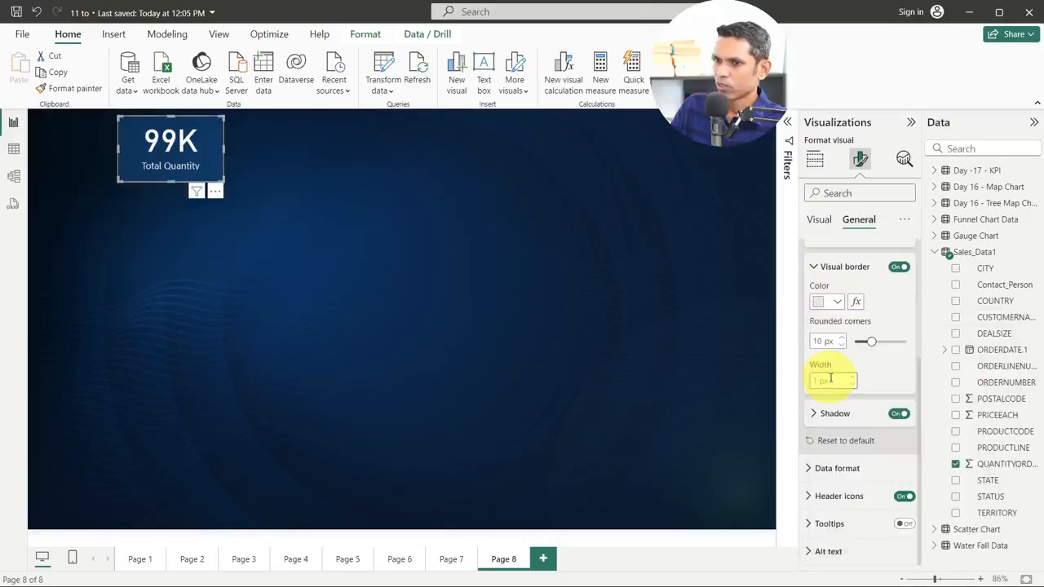
click(840, 302)
click(974, 402)
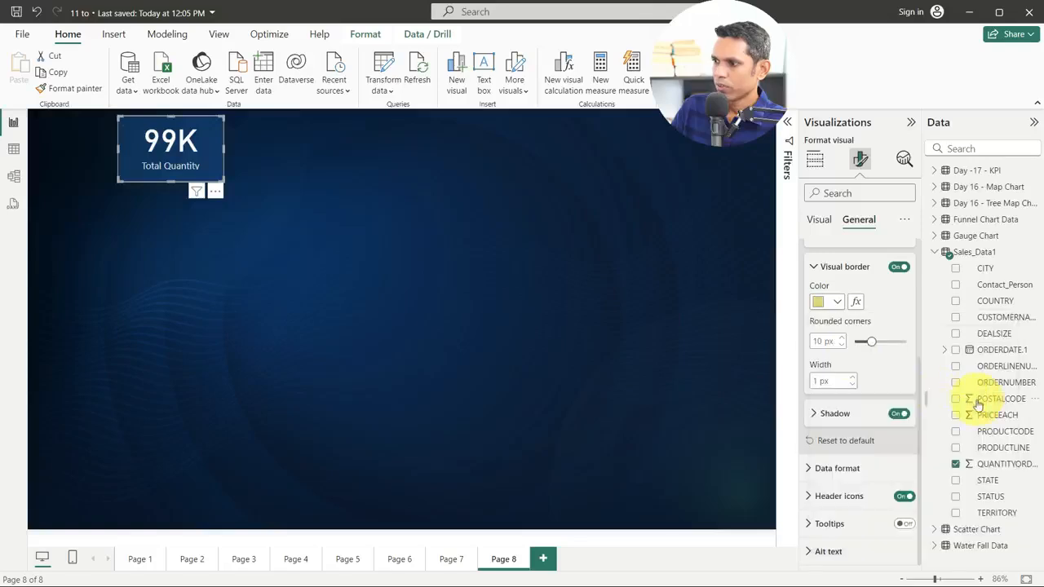
click(491, 255)
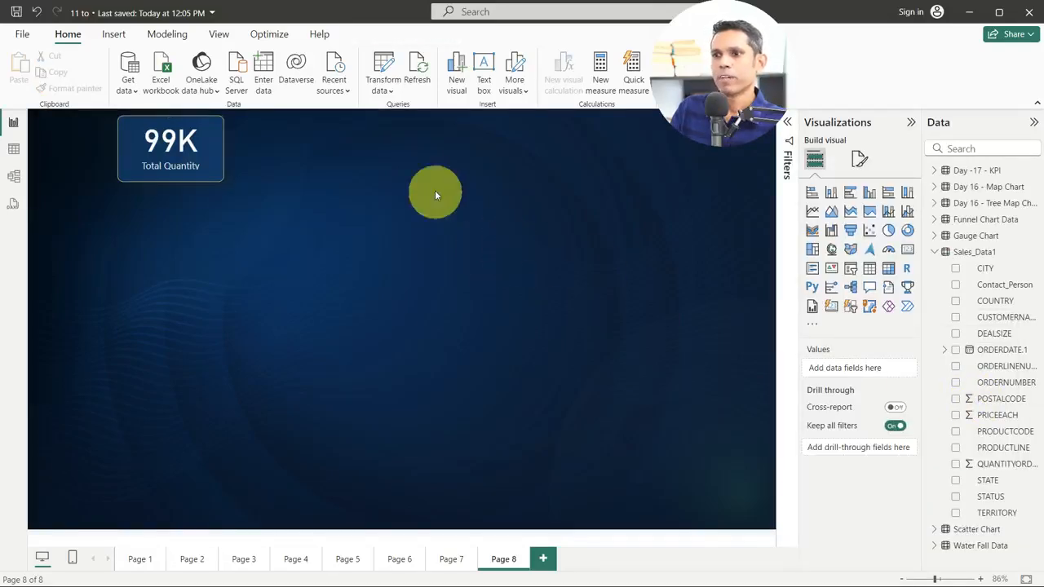
Step: Move the Total Quantity card slightly toward the page's left edge and set its background transparency to 26%
mouse_move(203, 143)
mouse_down()
mouse_move(408, 346)
mouse_move(255, 175)
mouse_move(183, 140)
mouse_up()
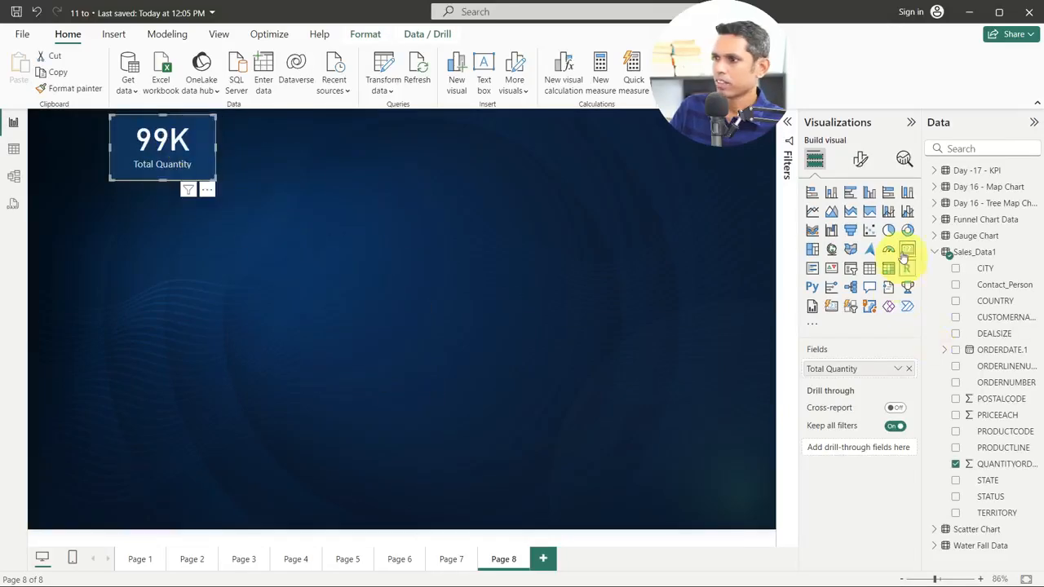
click(859, 159)
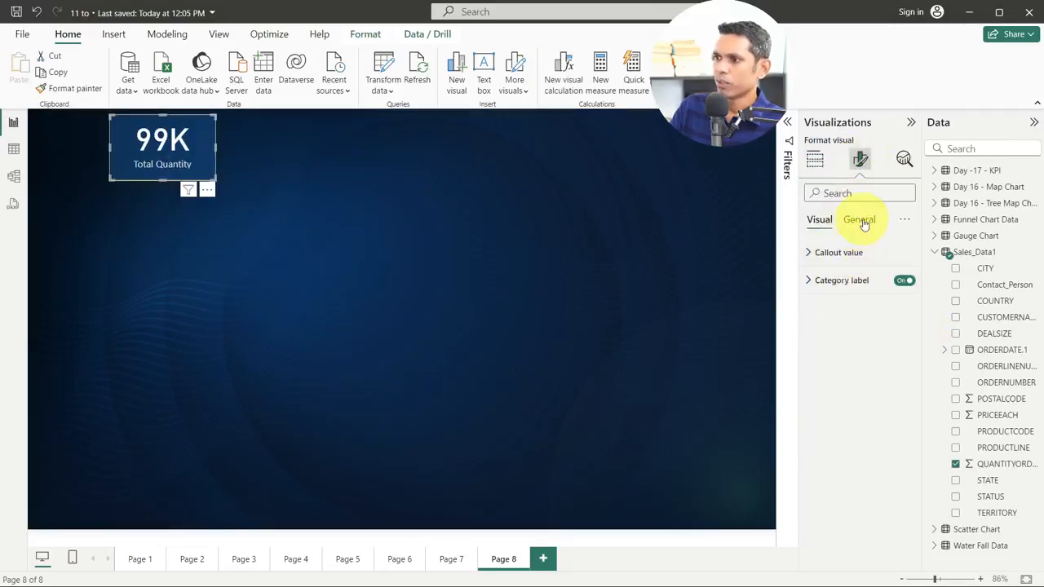
click(860, 219)
click(848, 308)
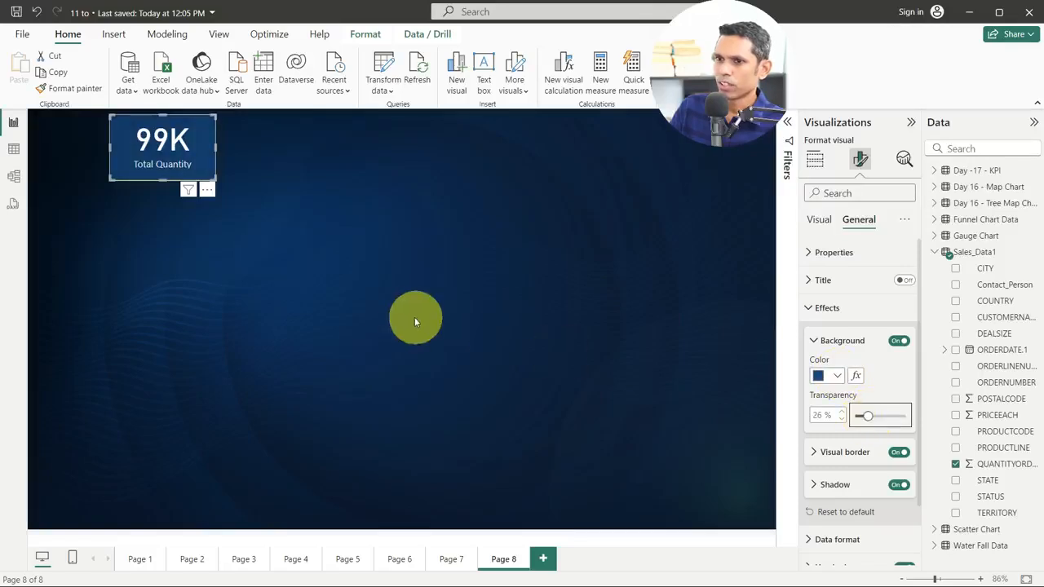
click(411, 317)
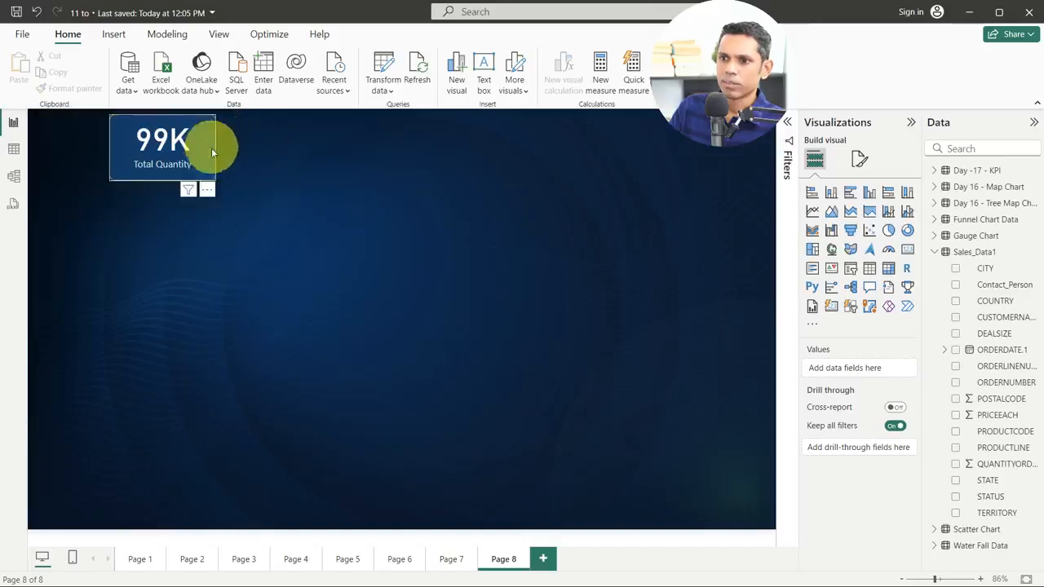
Step: Move the Total Quantity card down to the page's left-middle area and set its background transparency to 12%
drag(211, 147, 253, 342)
click(305, 341)
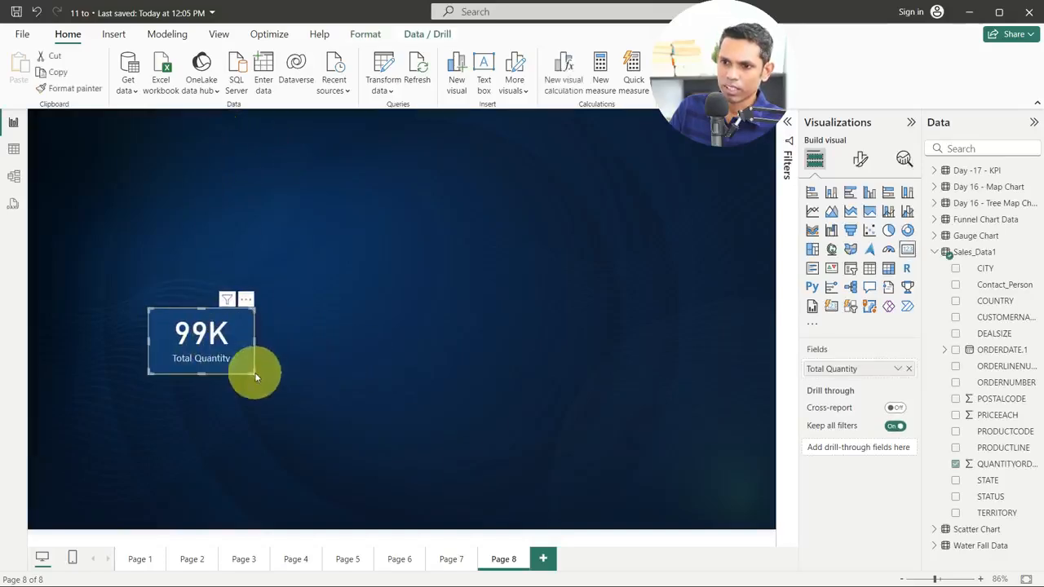
click(860, 160)
click(858, 223)
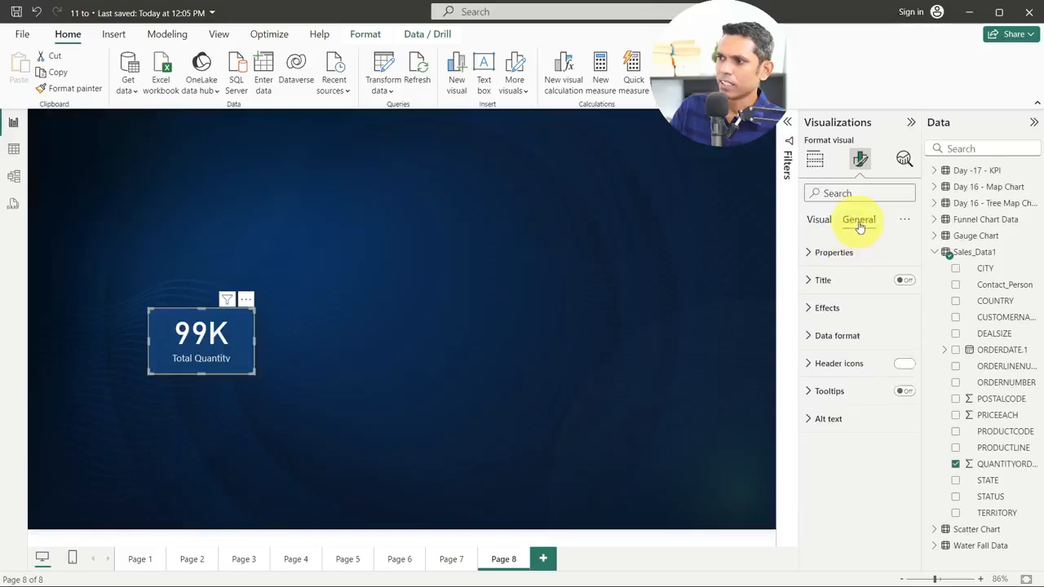
click(848, 308)
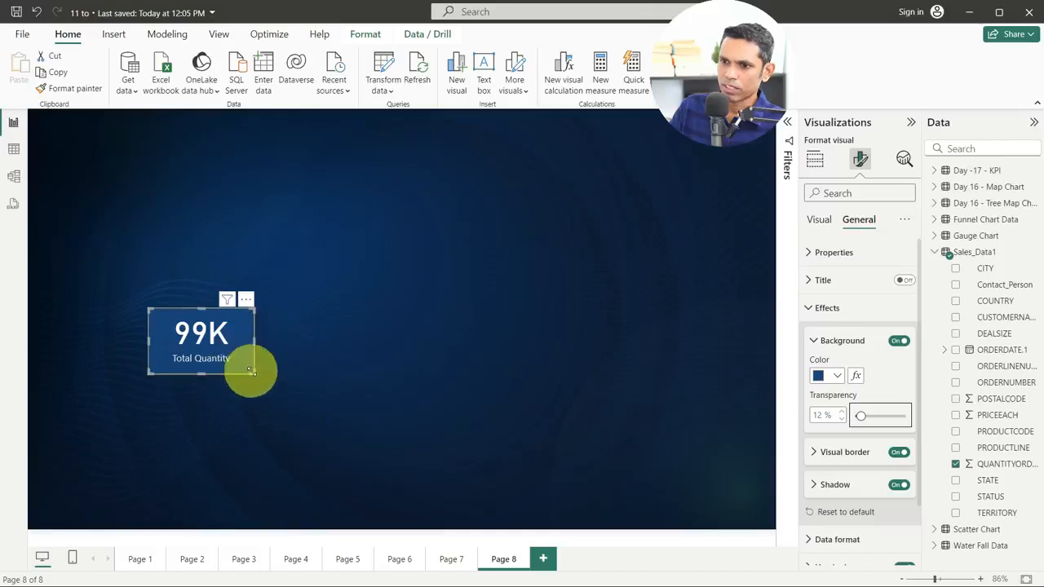
Step: Enlarge the Total Quantity card and give it the second-lightest shade of the theme's light blue as background with 93% transparency
drag(252, 371, 419, 435)
drag(291, 414, 292, 332)
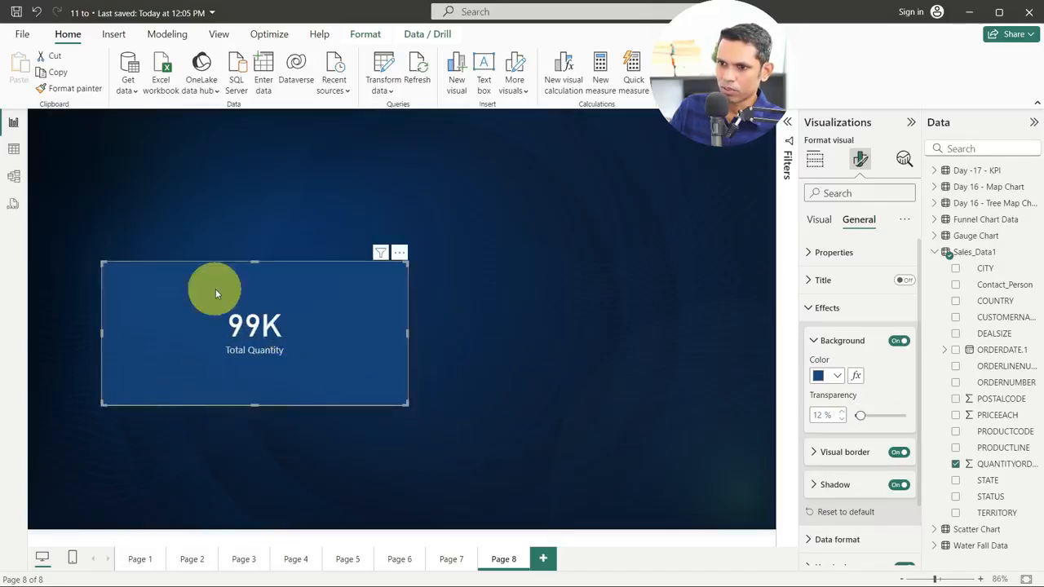
click(836, 376)
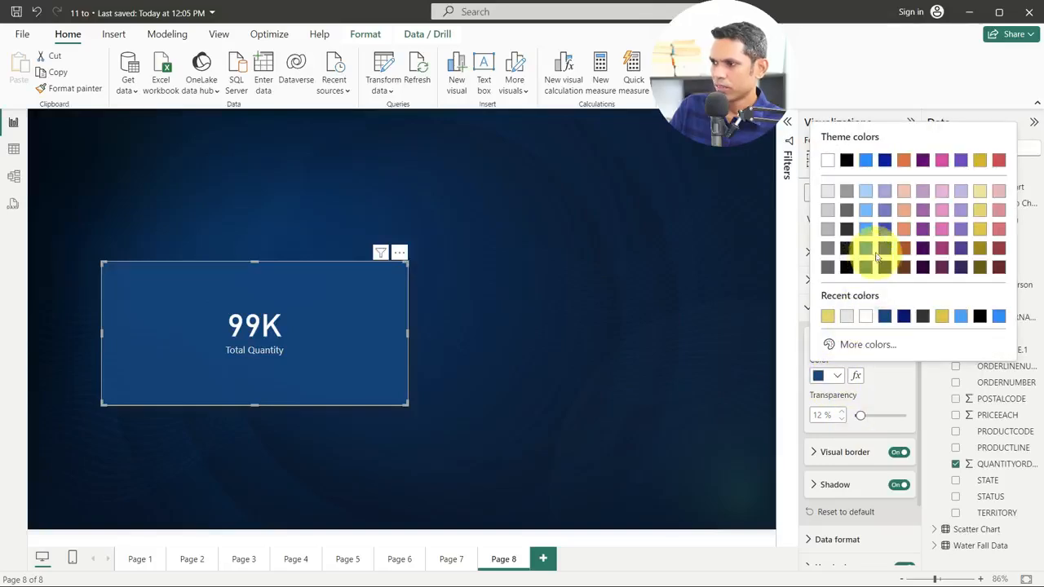
click(866, 212)
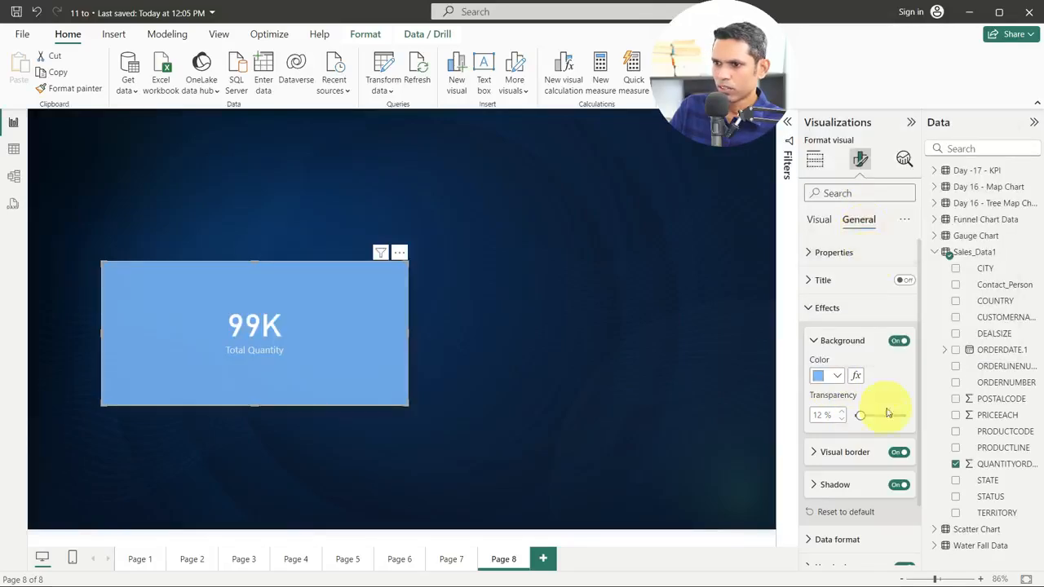
drag(862, 416, 901, 417)
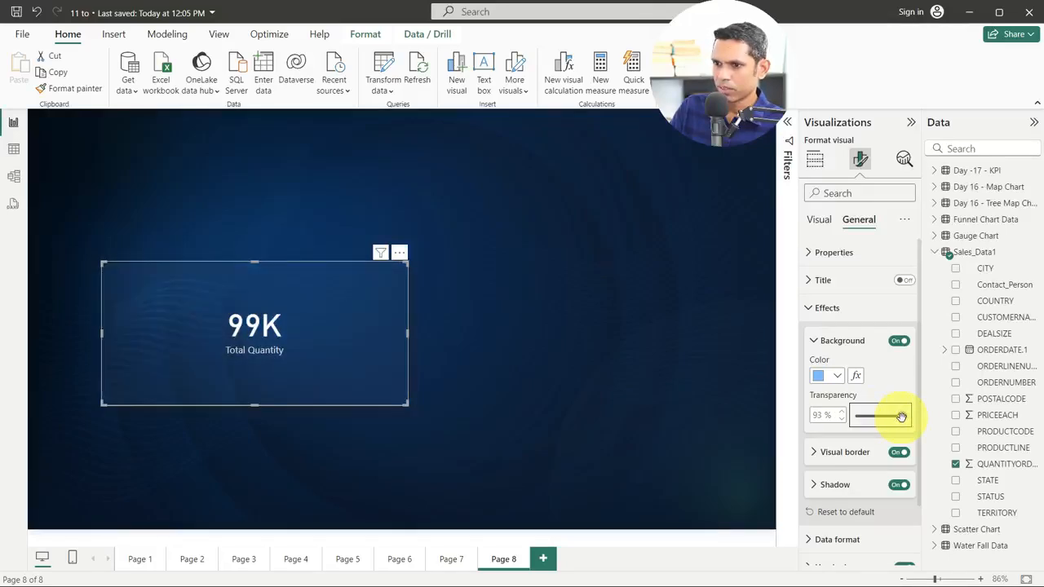
Step: Set the card's background to the darkest shade of the theme's light blue and shrink the card closer around its text
click(838, 377)
click(864, 261)
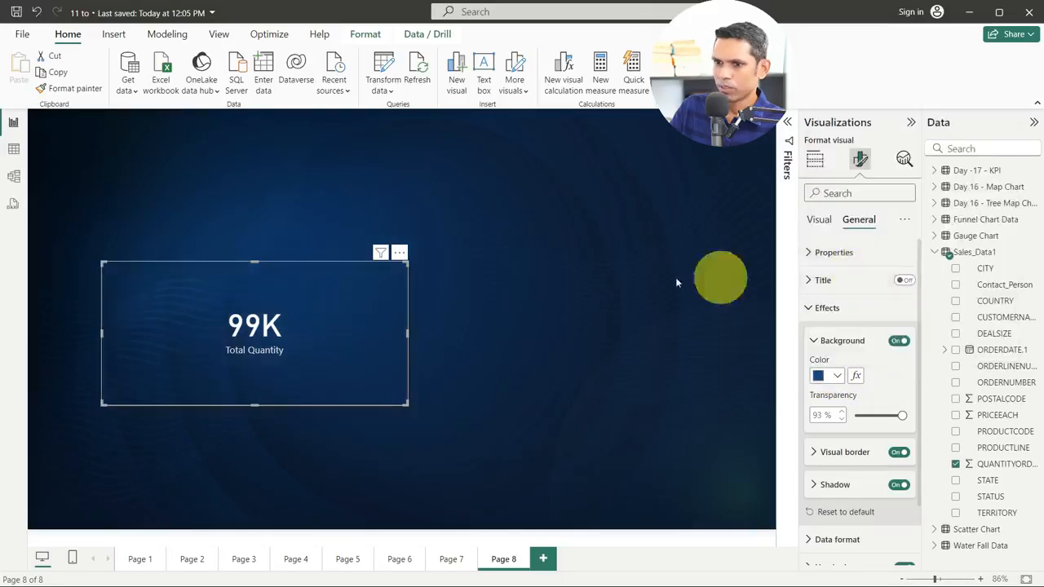
drag(405, 403, 236, 334)
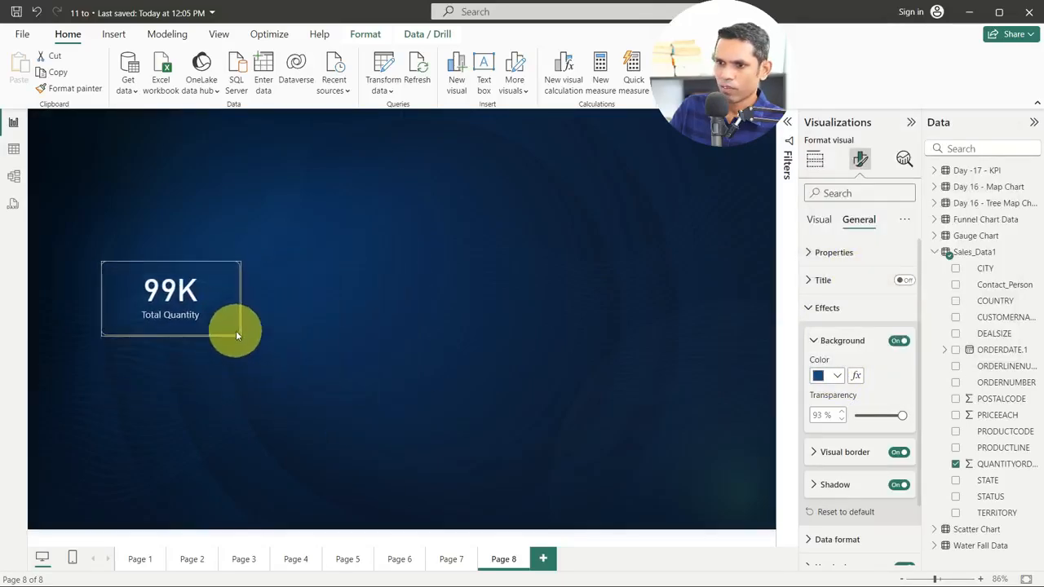
drag(203, 293, 240, 364)
click(396, 243)
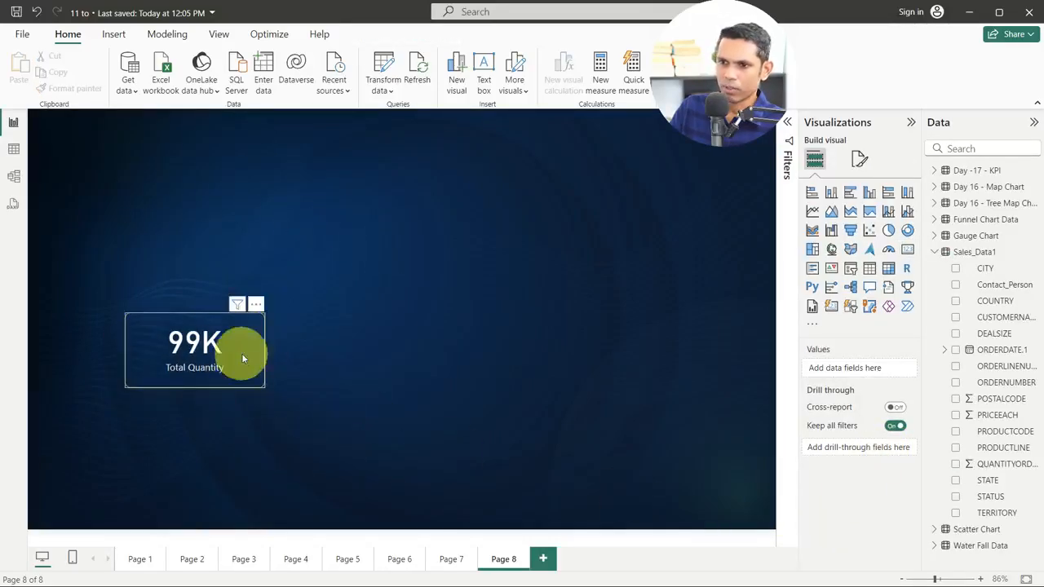
Step: Move the card slightly on the page and set its background transparency to 75%
drag(247, 328, 271, 342)
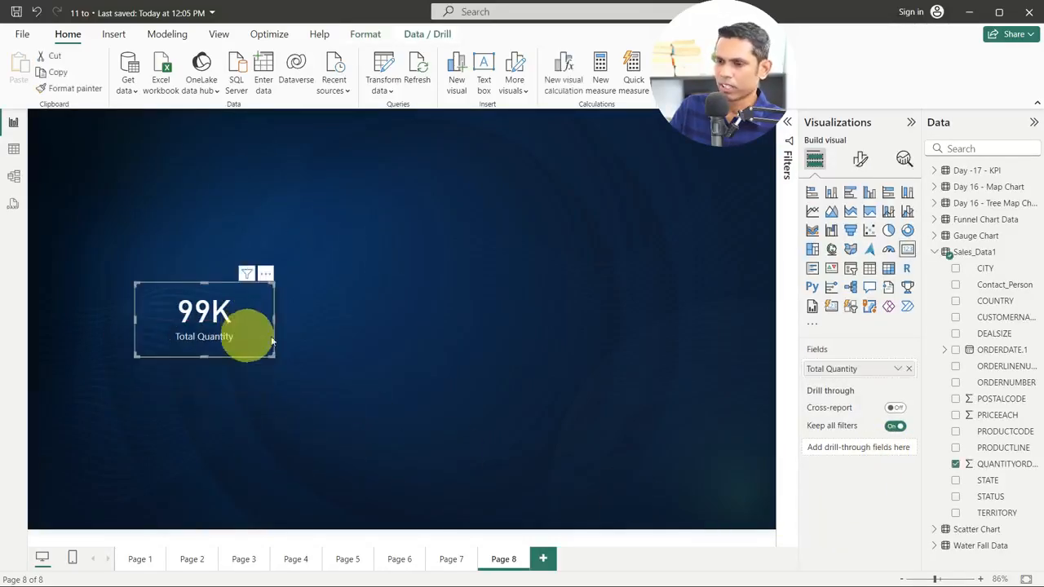
click(862, 161)
click(867, 257)
click(867, 258)
click(862, 222)
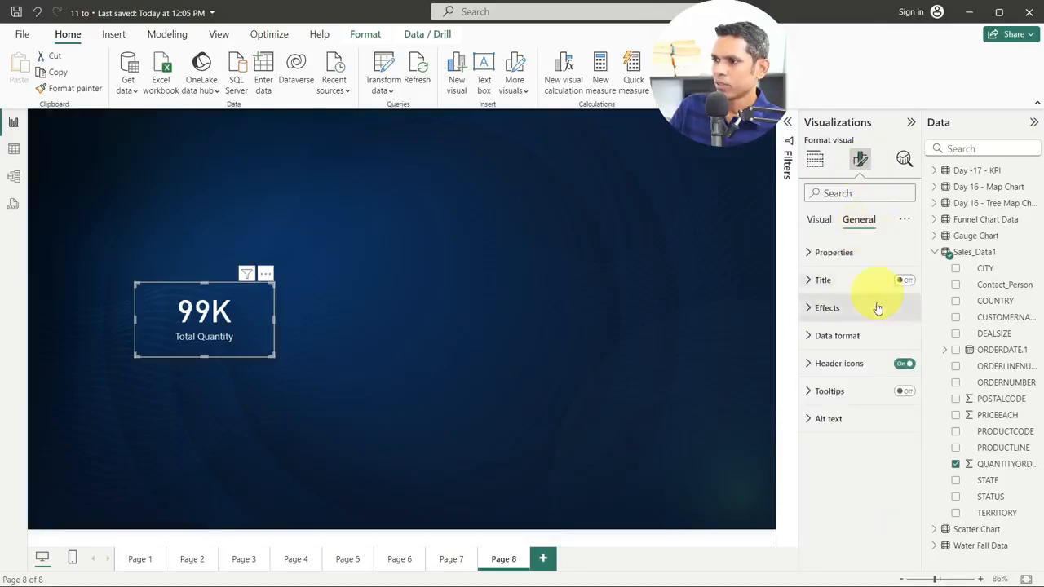
click(848, 309)
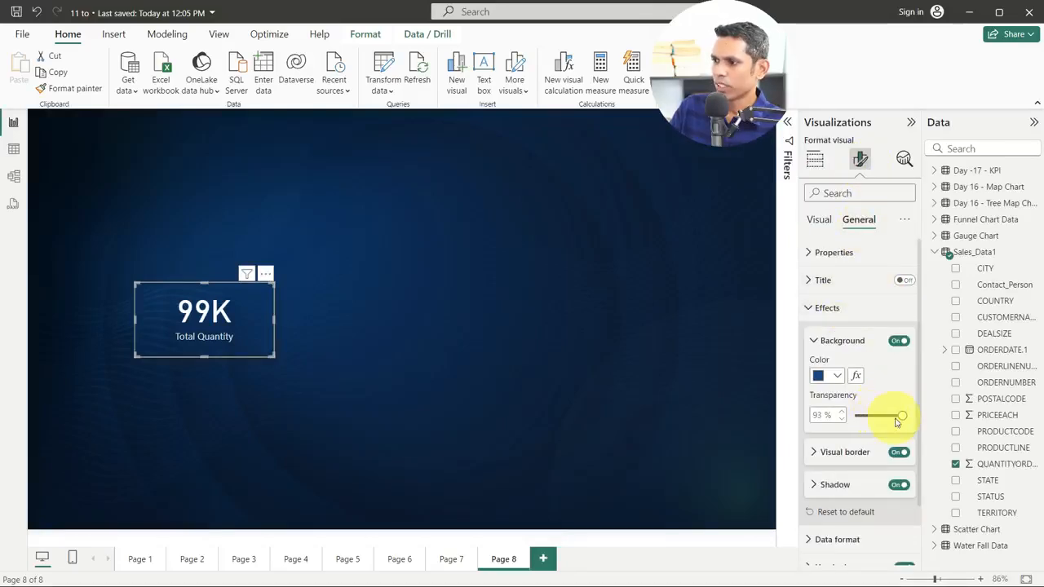
drag(897, 420, 888, 418)
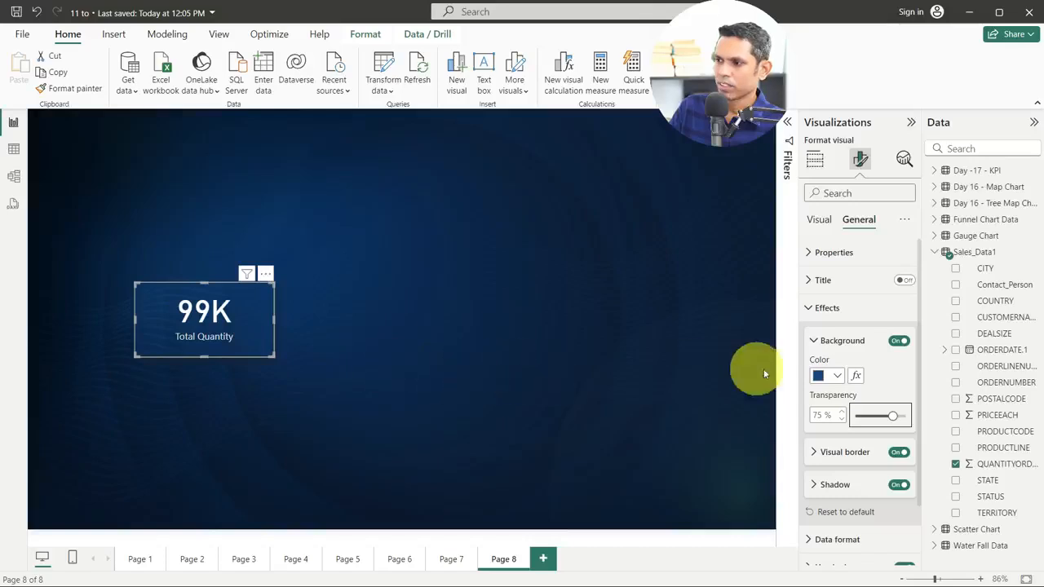
Step: Try the second-darkest shade of the theme's yellow as the card's background color
click(832, 375)
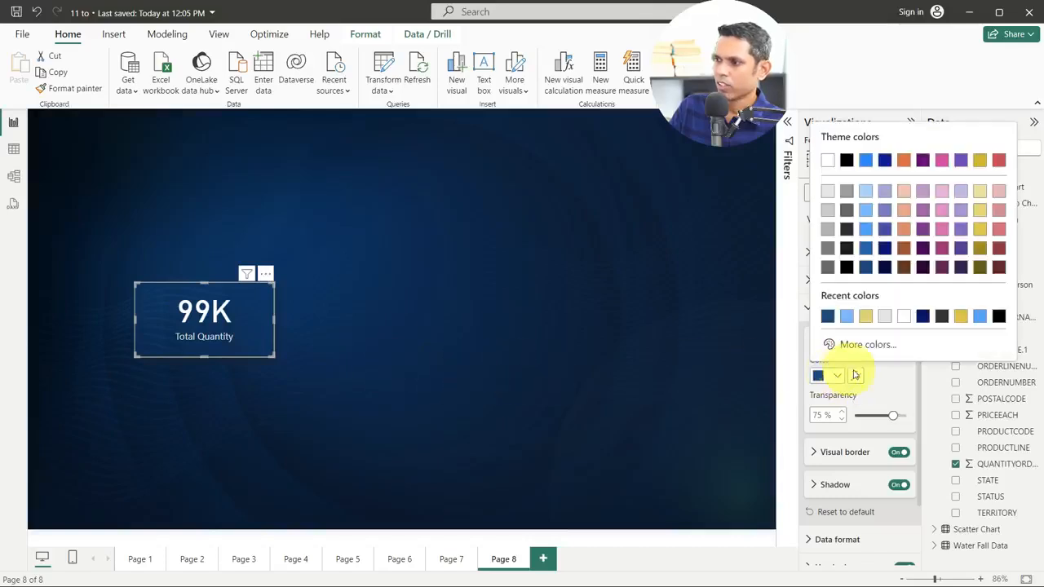
click(980, 248)
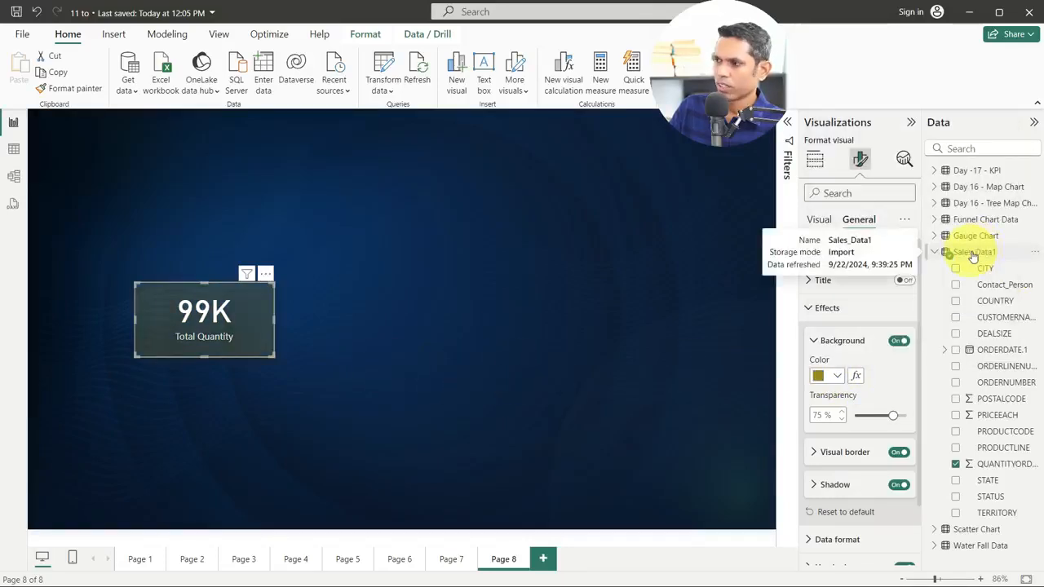
Step: Set the card's background to the middle shade of the theme's light blue and move the card to the page's upper-left area
click(837, 375)
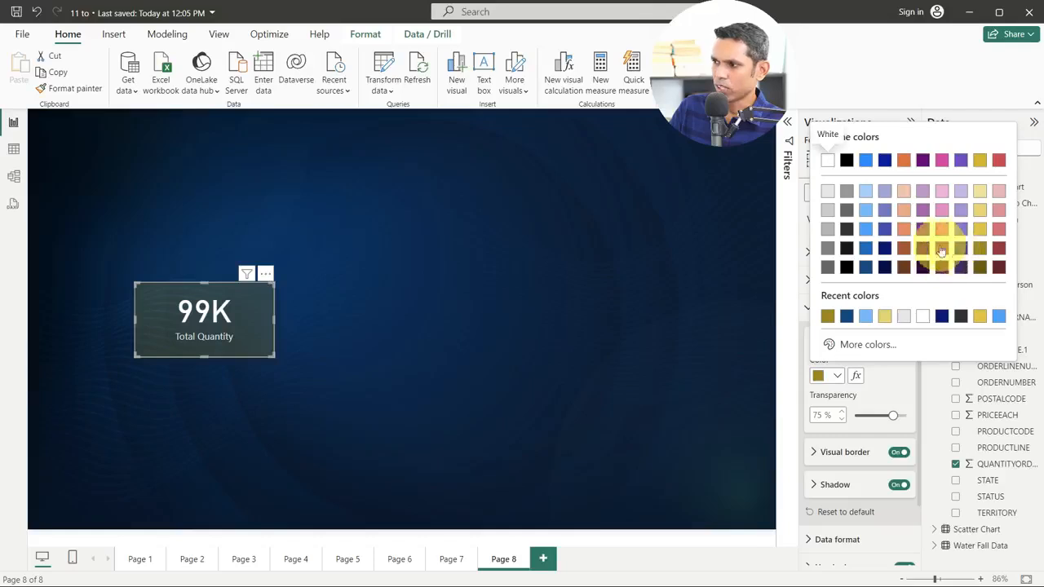
click(866, 231)
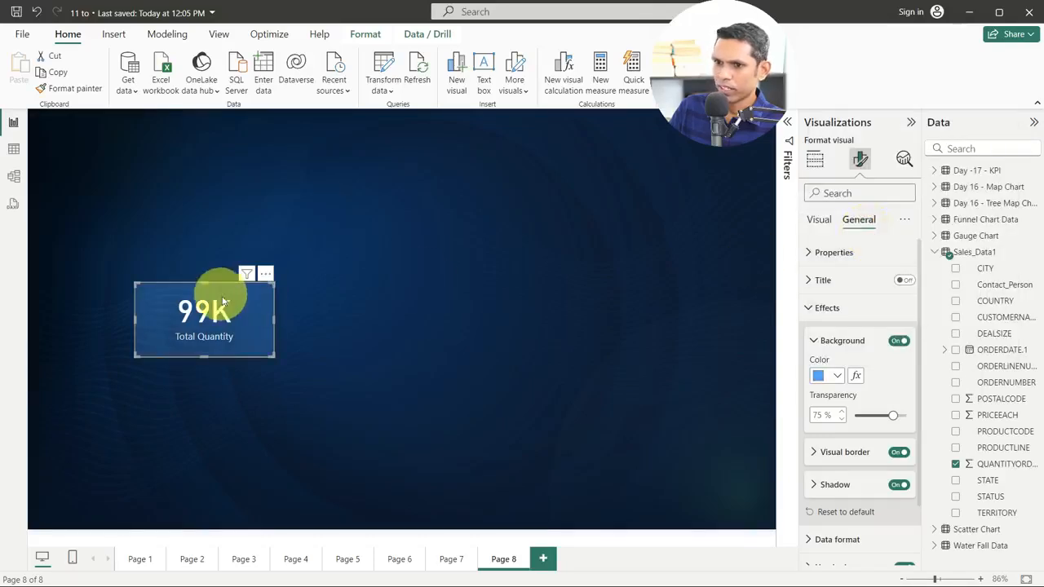
drag(228, 298, 212, 130)
click(269, 266)
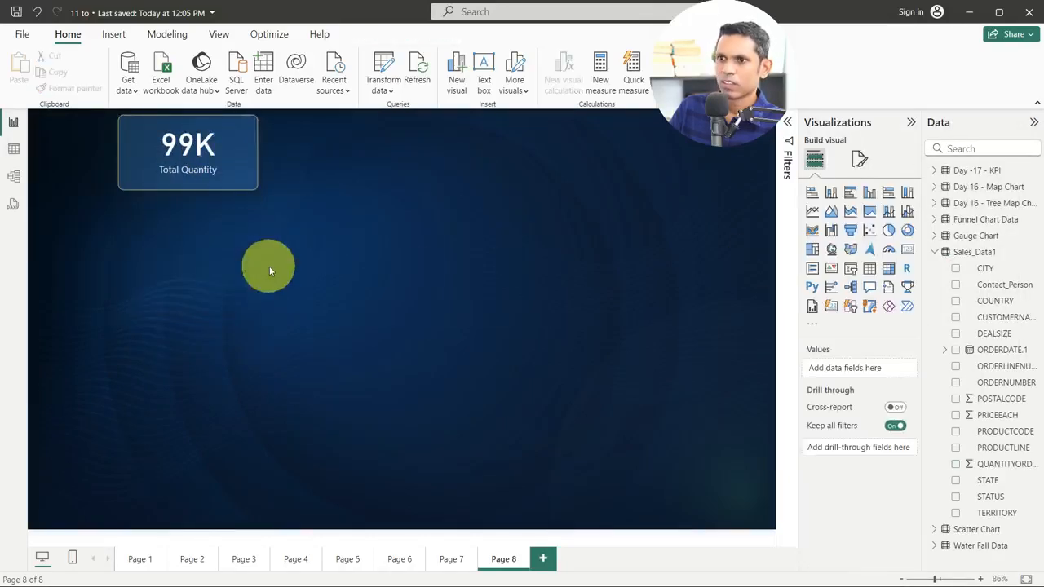
Step: Duplicate the Total Quantity card beside the original and delete the copy again
click(239, 163)
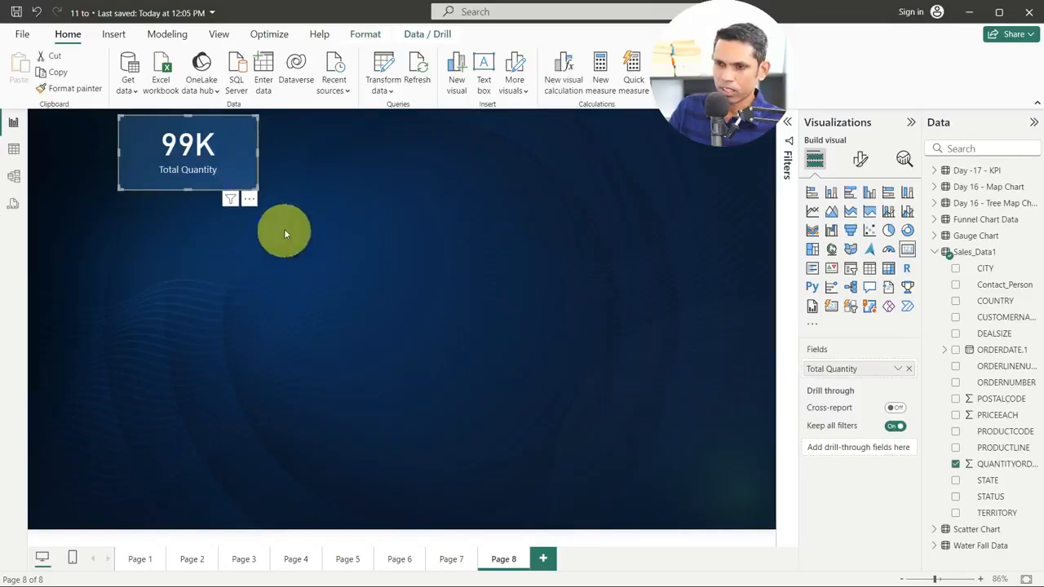
key(ctrl+c)
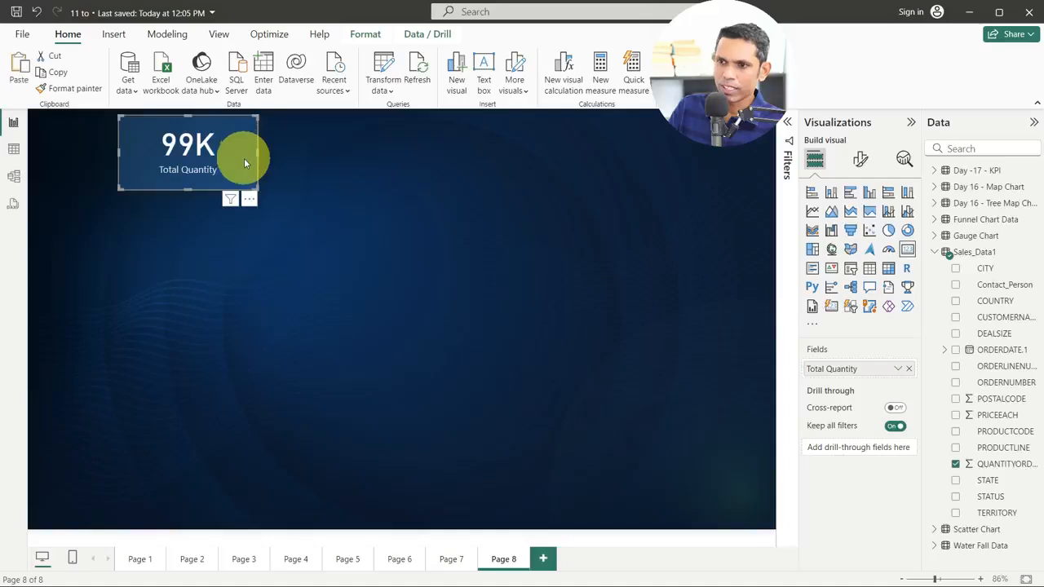
key(ctrl+v)
drag(245, 169, 387, 165)
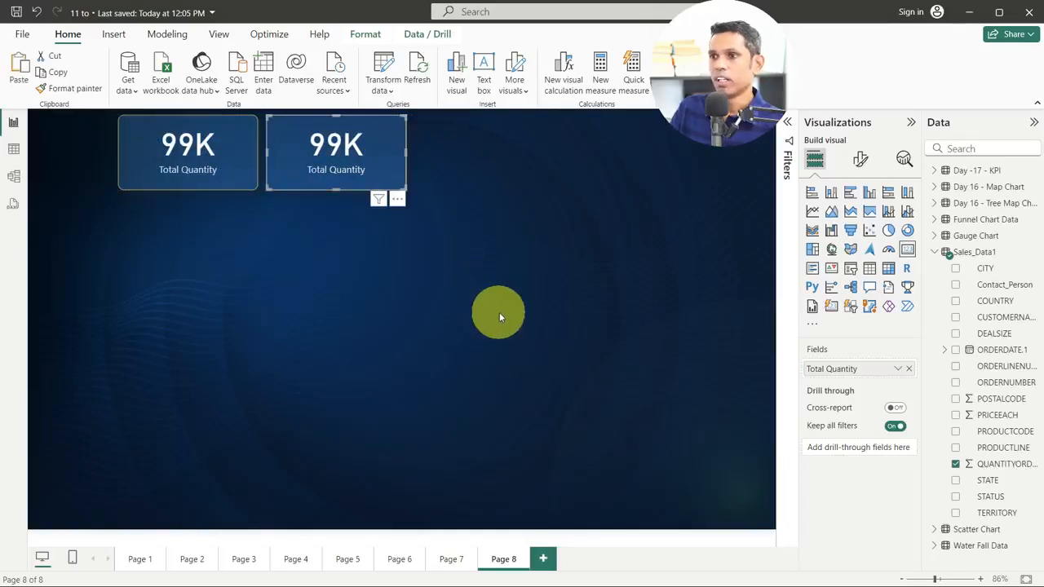
key(Delete)
Step: Add a new card visual near the page's center showing the average of QUANTITYORDERED
click(909, 251)
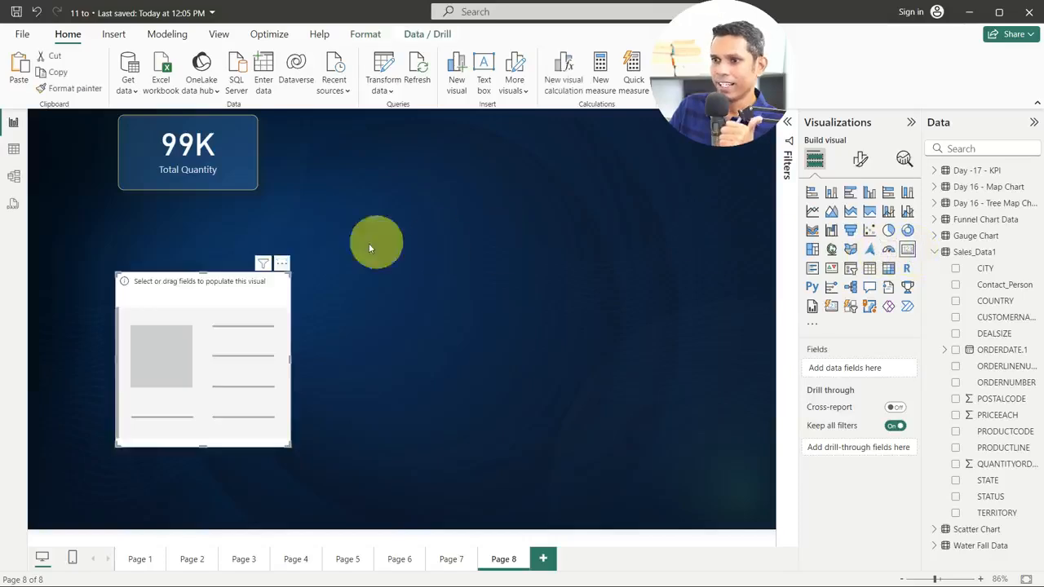
drag(226, 347, 458, 295)
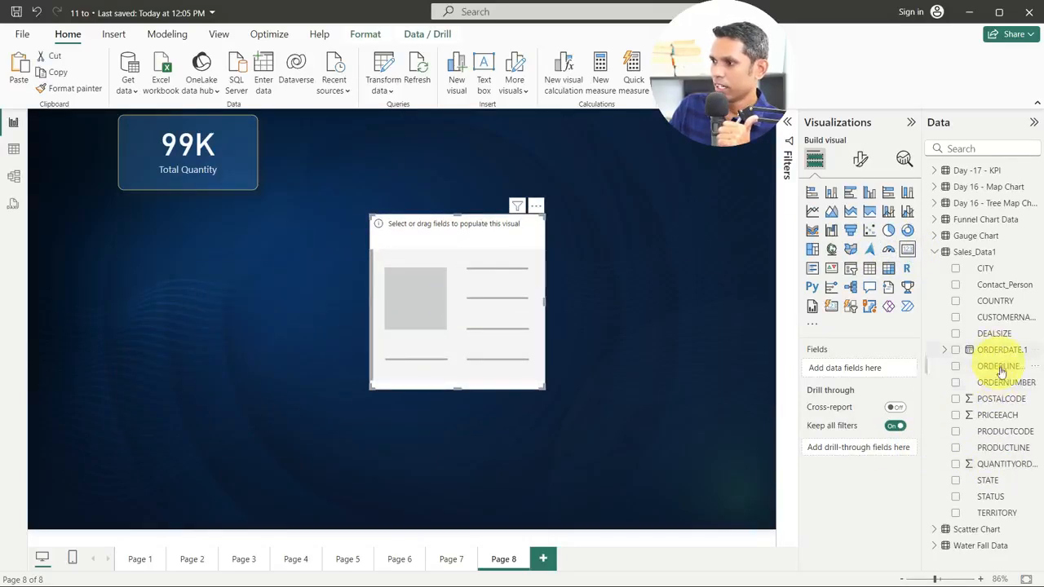
drag(991, 470, 891, 376)
click(897, 371)
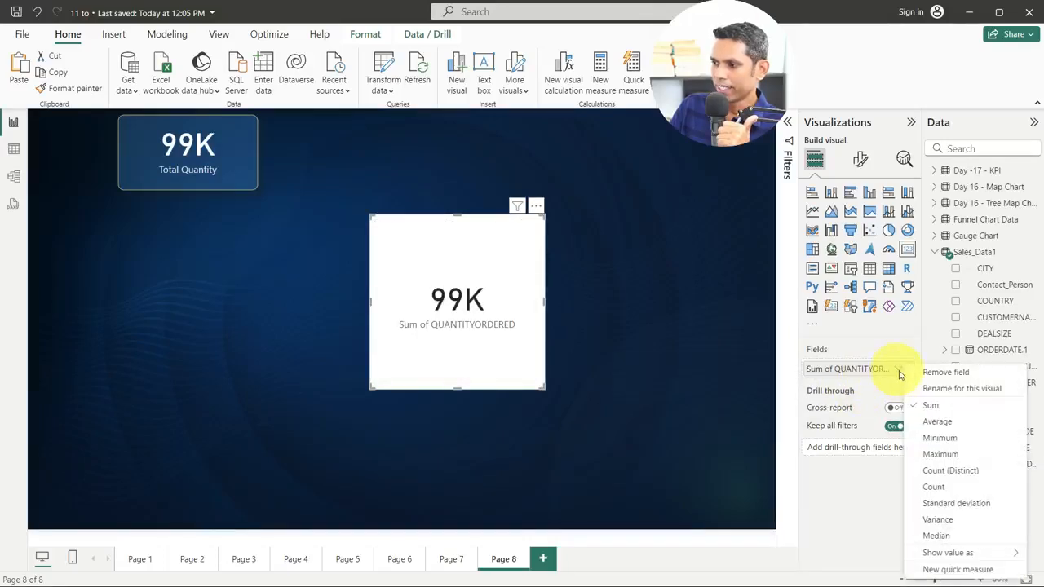
click(936, 424)
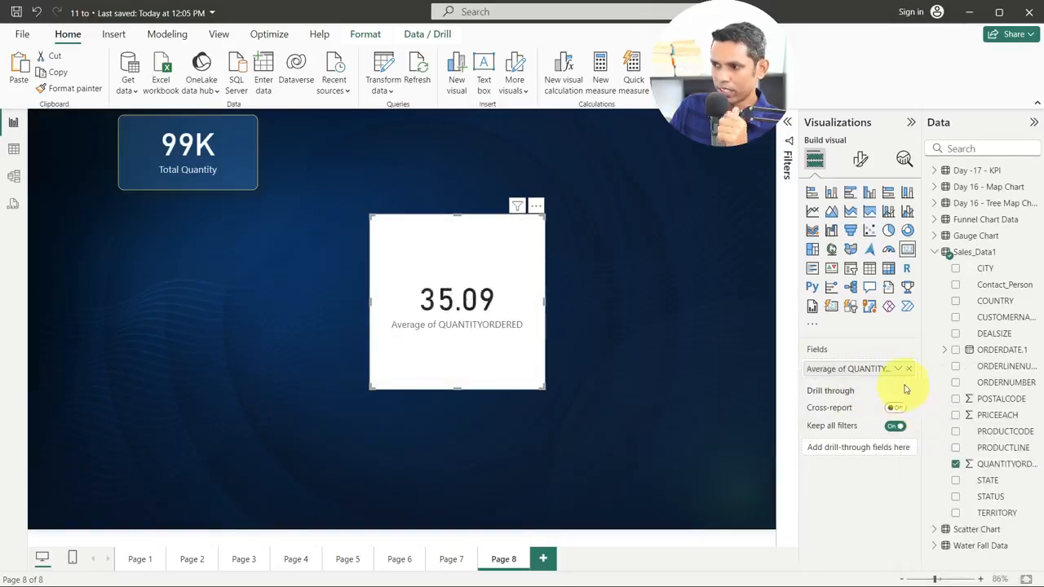
click(897, 371)
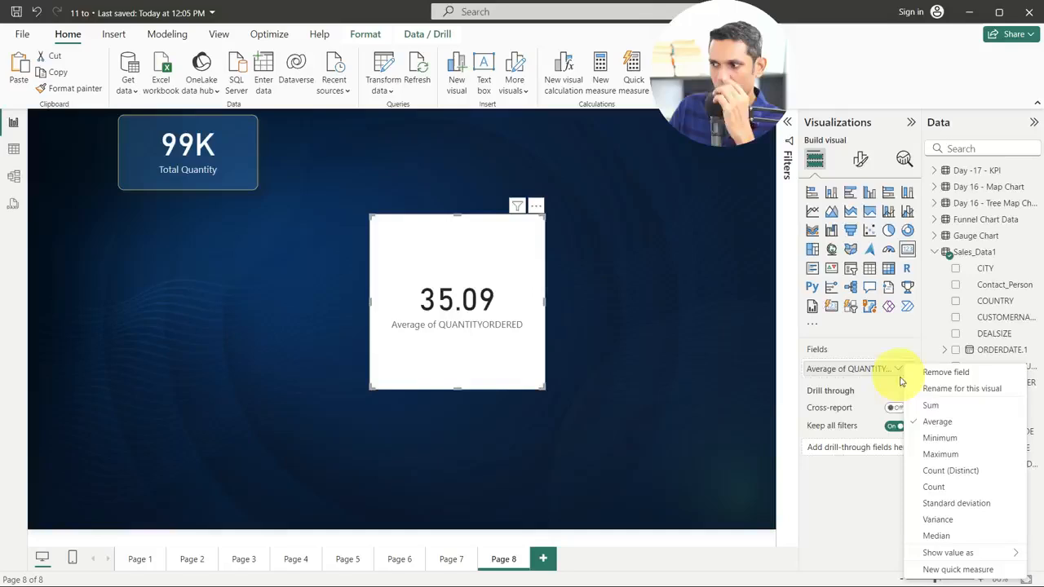
click(937, 422)
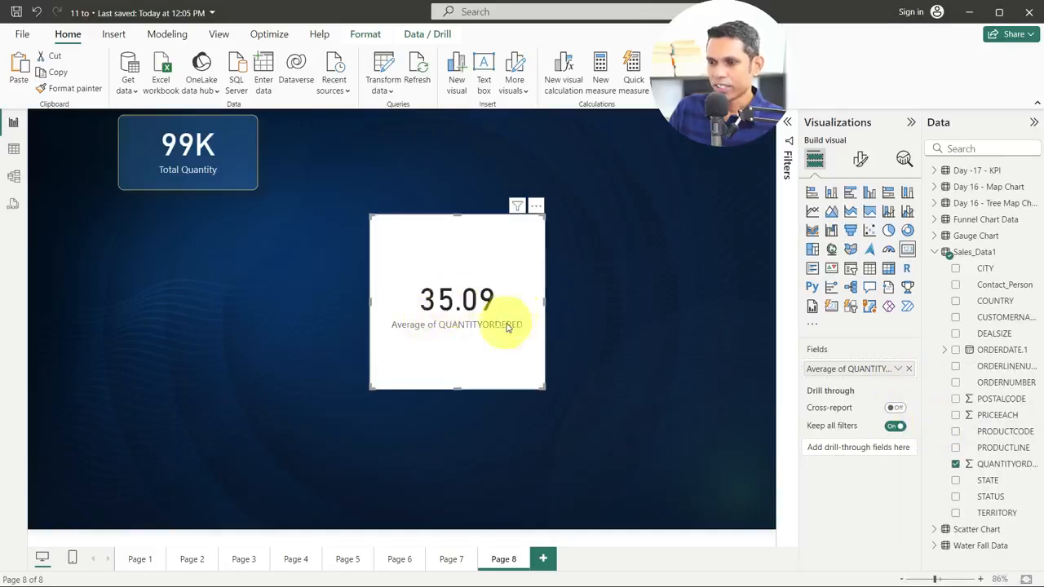
Step: Rename the new card's field for this visual as "Avg. Quantity"
double_click(846, 371)
key(ctrl+a)
text(Av)
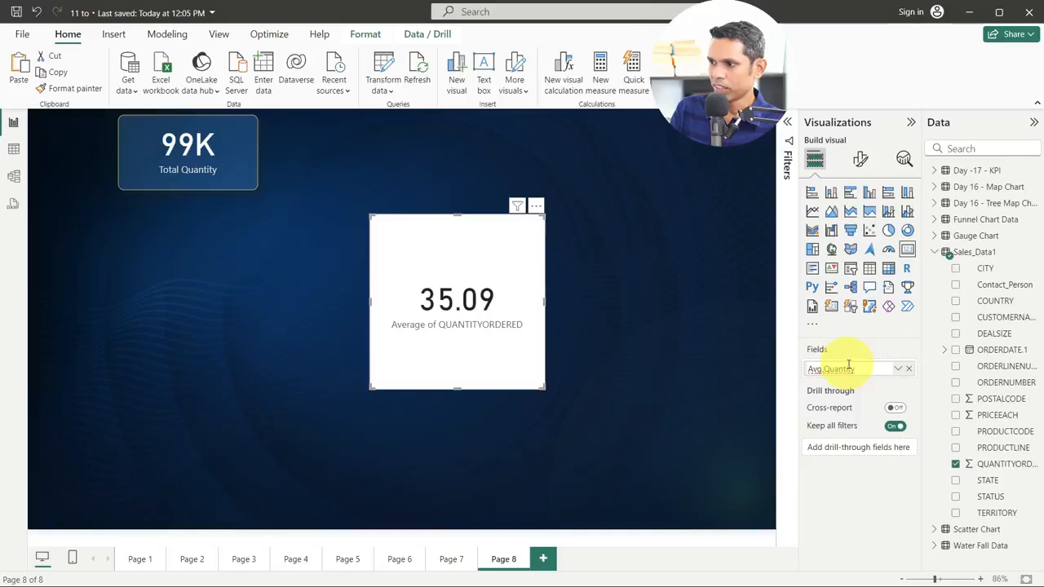
key(Return)
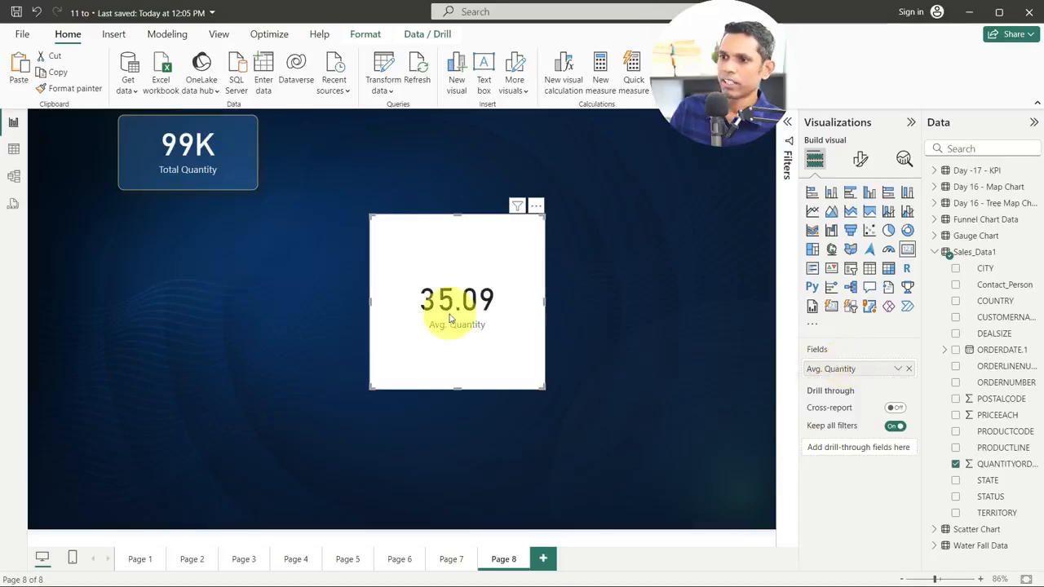
Step: Copy the Total Quantity card's formatting onto the Avg. Quantity card with Format painter and undo it
click(190, 157)
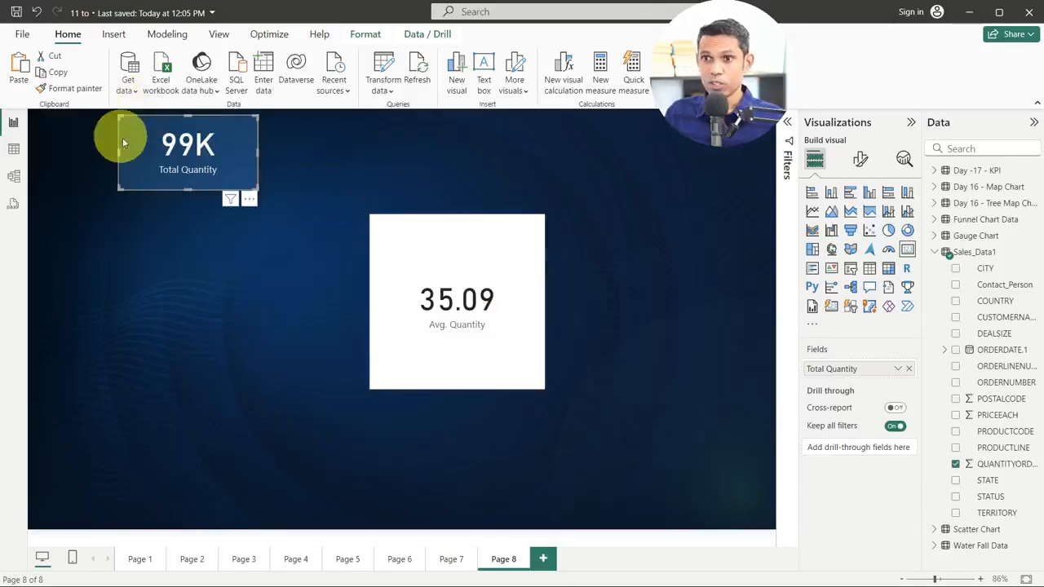
click(70, 88)
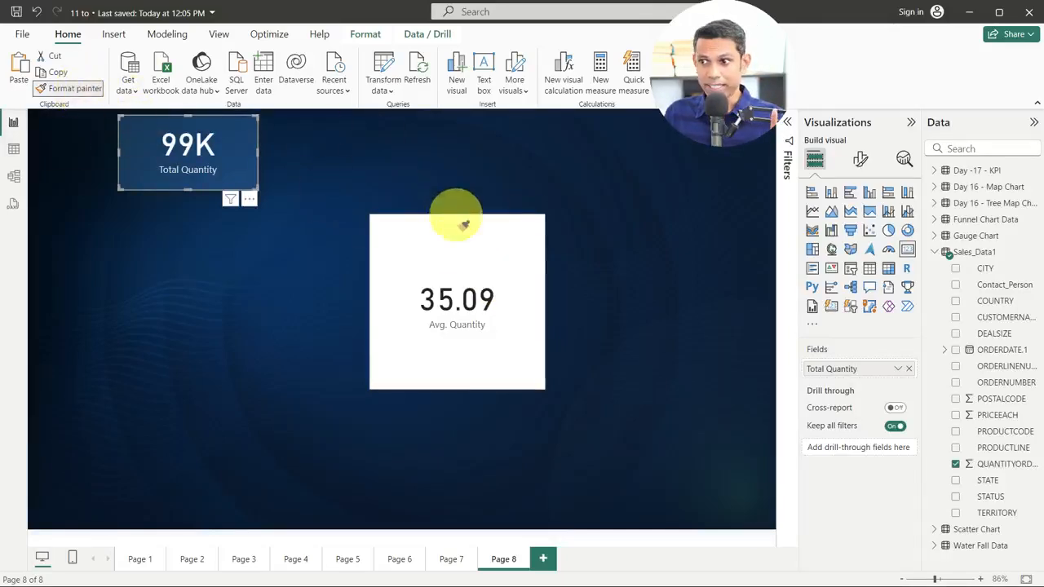
click(452, 253)
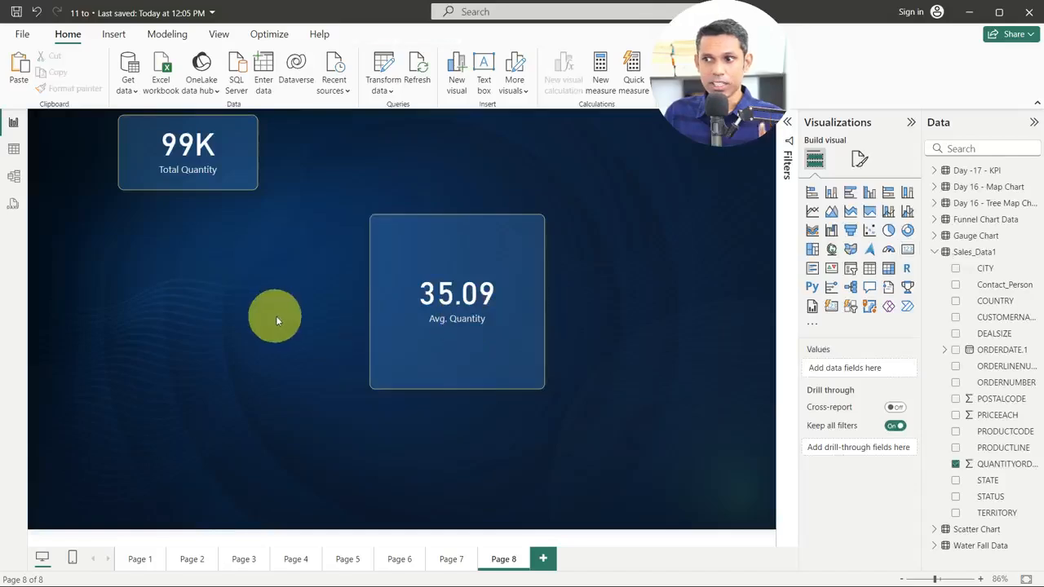
key(ctrl+z)
Step: Reapply the Total Quantity card's formatting to the Avg. Quantity card with Format painter
click(226, 151)
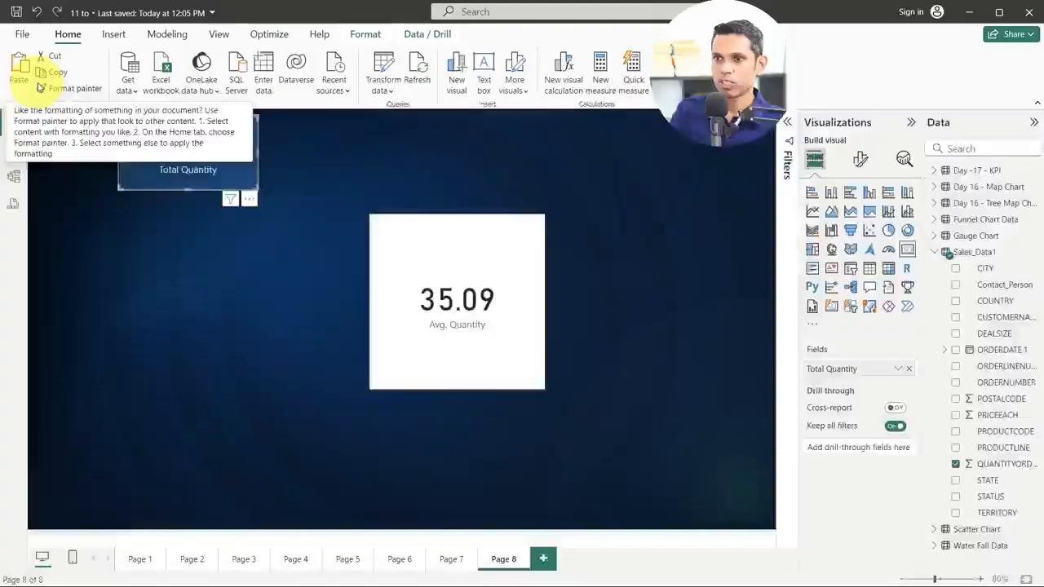
click(41, 87)
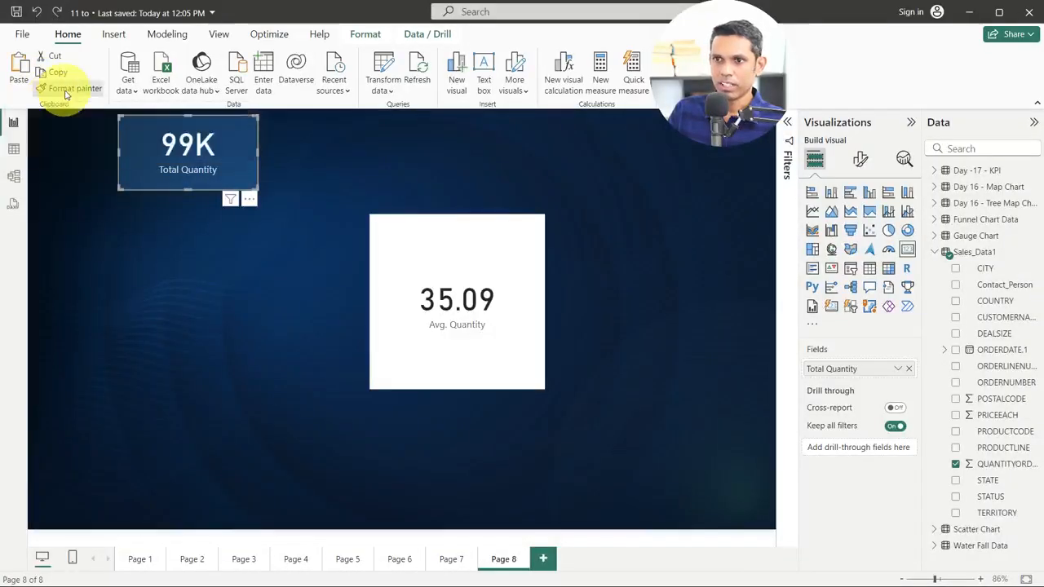
click(483, 325)
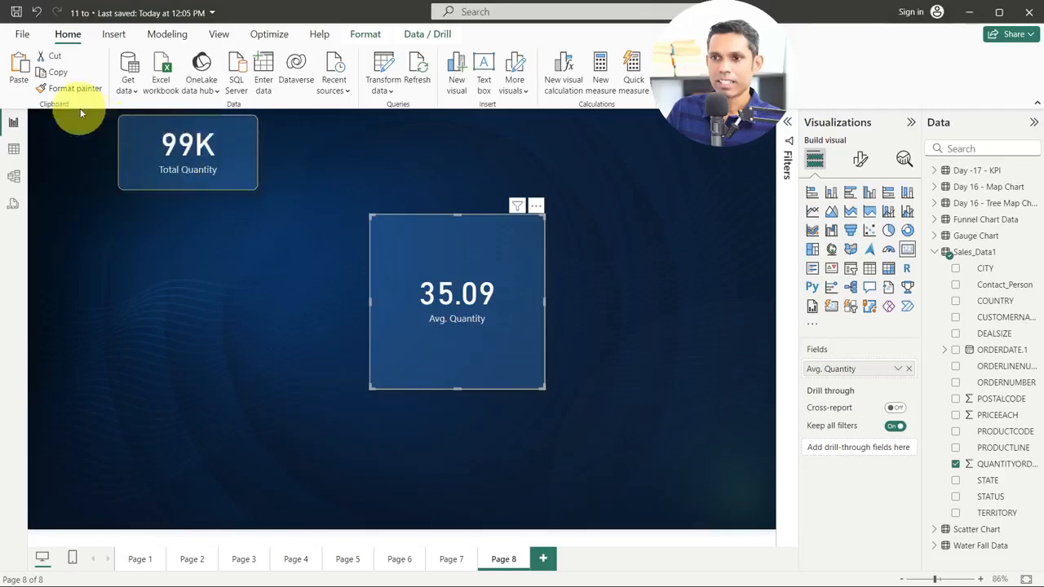
Step: Fit the Avg. Quantity card into the space beside the Total Quantity card and delete it again
drag(453, 383, 357, 191)
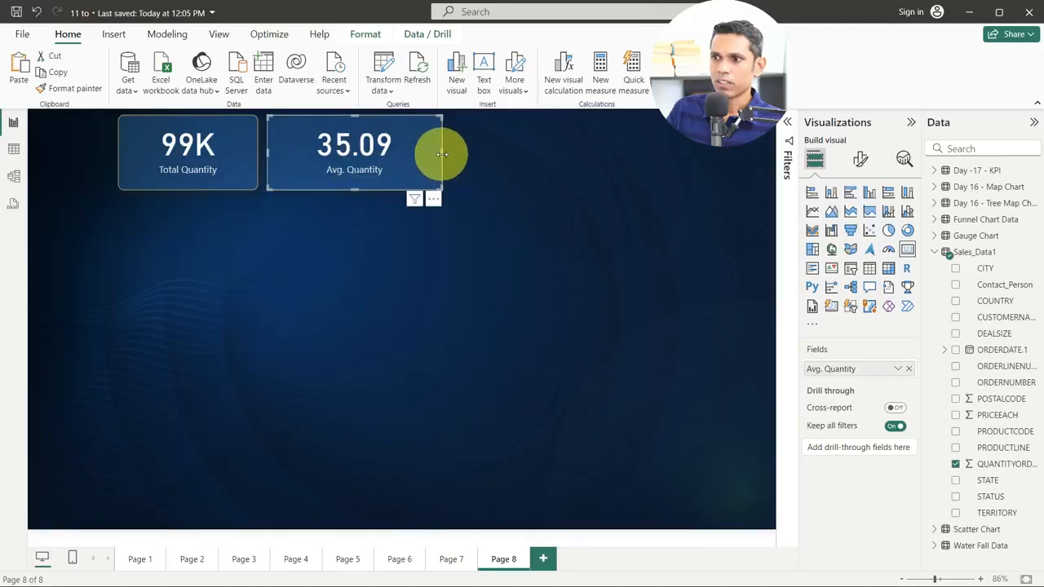
drag(441, 154, 391, 154)
click(442, 185)
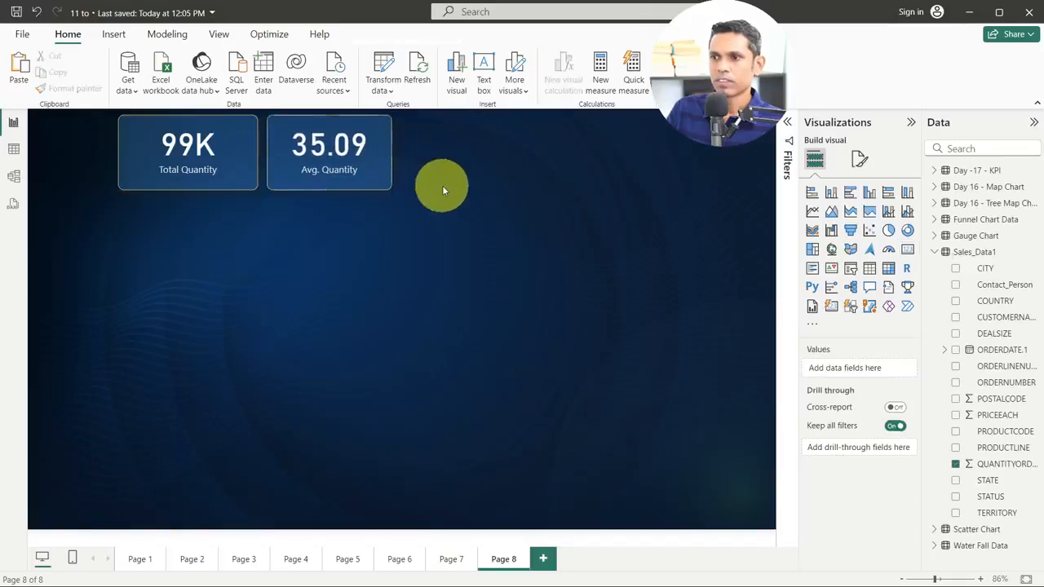
click(373, 186)
key(Delete)
Step: Narrow the Total Quantity card slightly and duplicate it, placing the copy directly beside the original
click(213, 170)
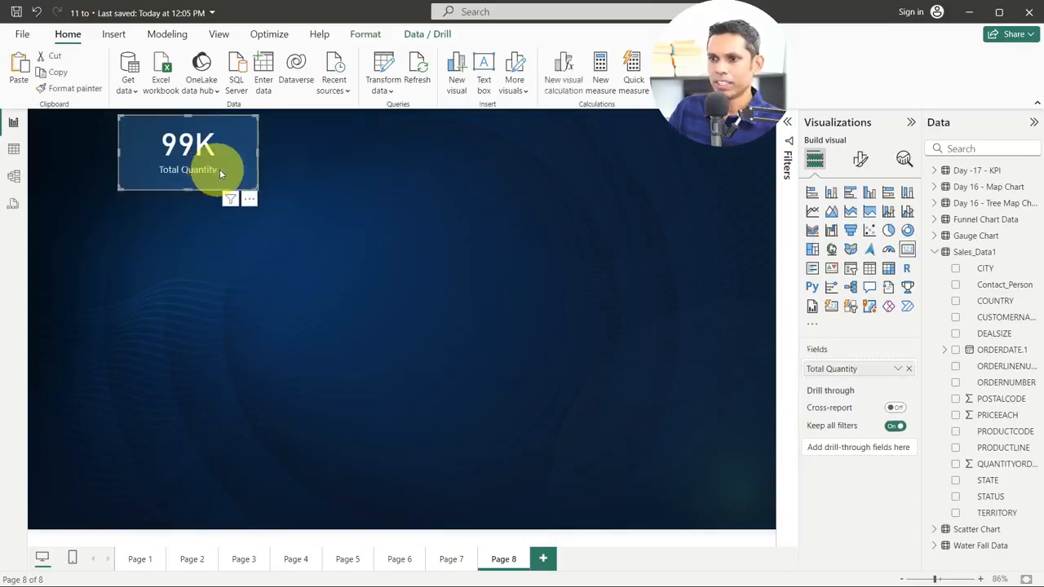
drag(259, 163, 345, 155)
key(ctrl+c)
key(ctrl+v)
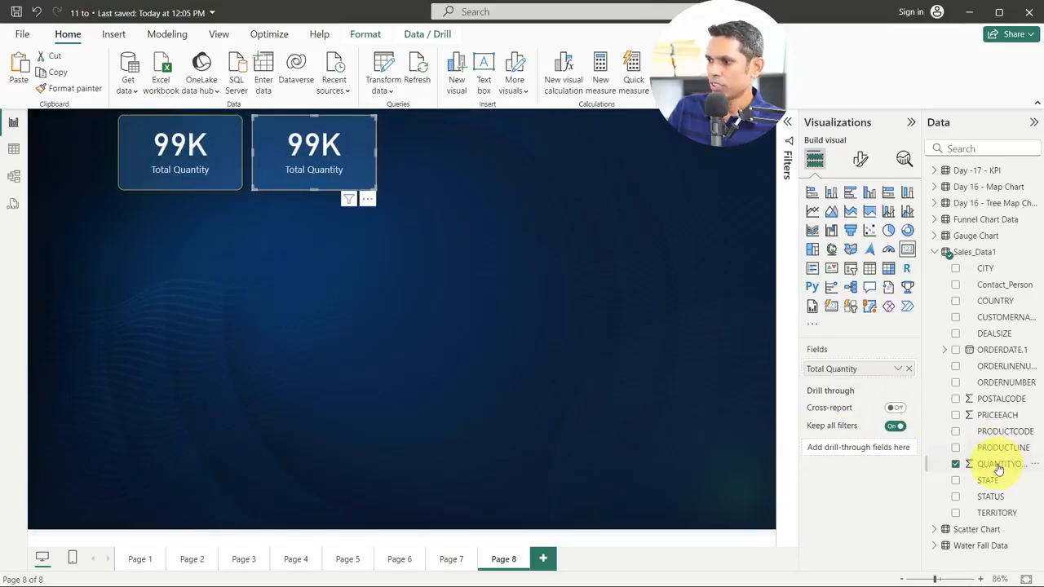
Step: Replace the copied card's field with QUANTITYORDERED and rename it for this visual as "Avg Quantity"
drag(998, 464, 872, 371)
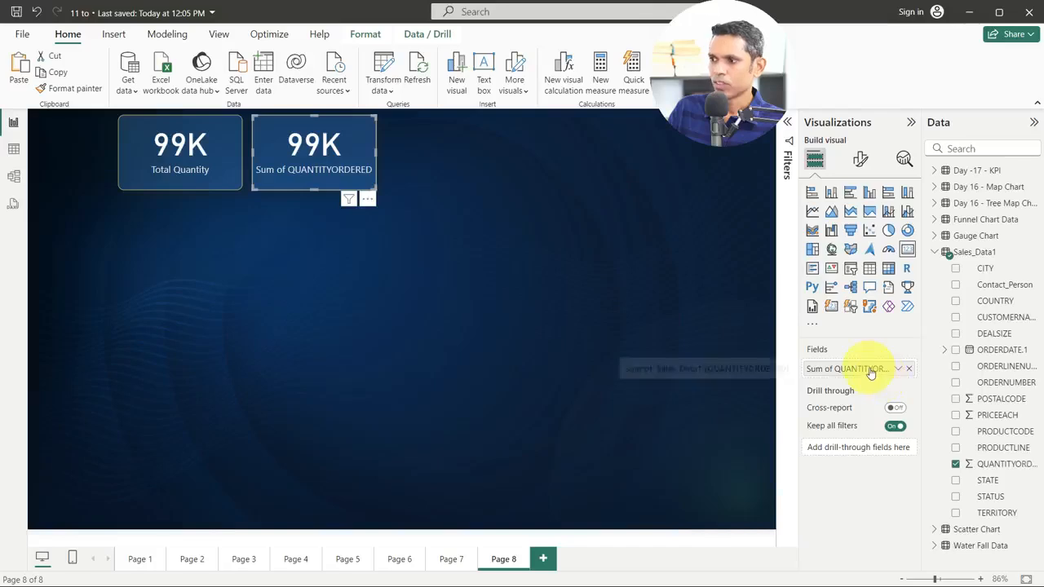
double_click(876, 368)
key(BackSpace)
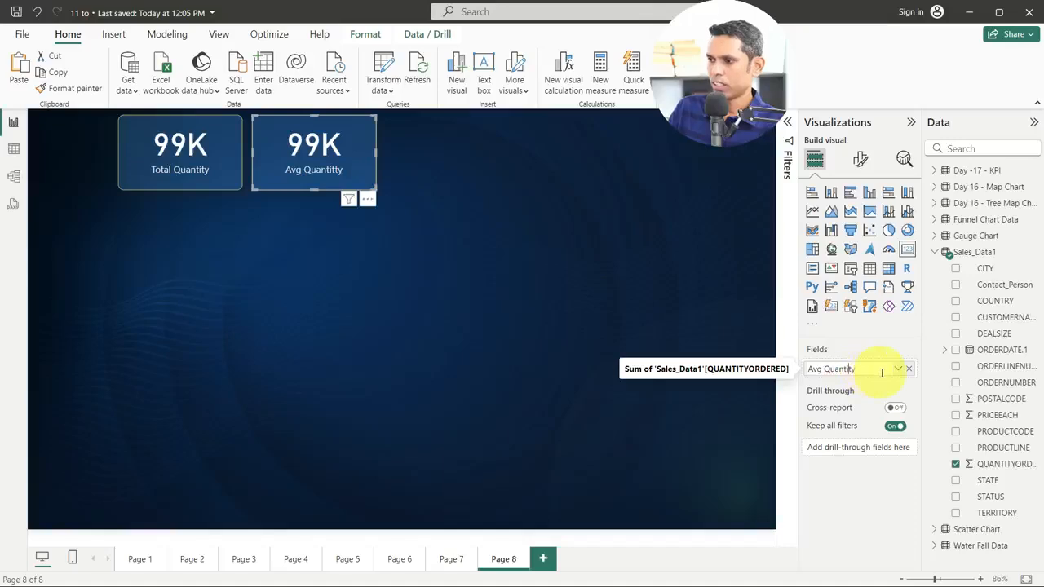
Step: Summarize the Avg Quantity card's field by Average
click(897, 370)
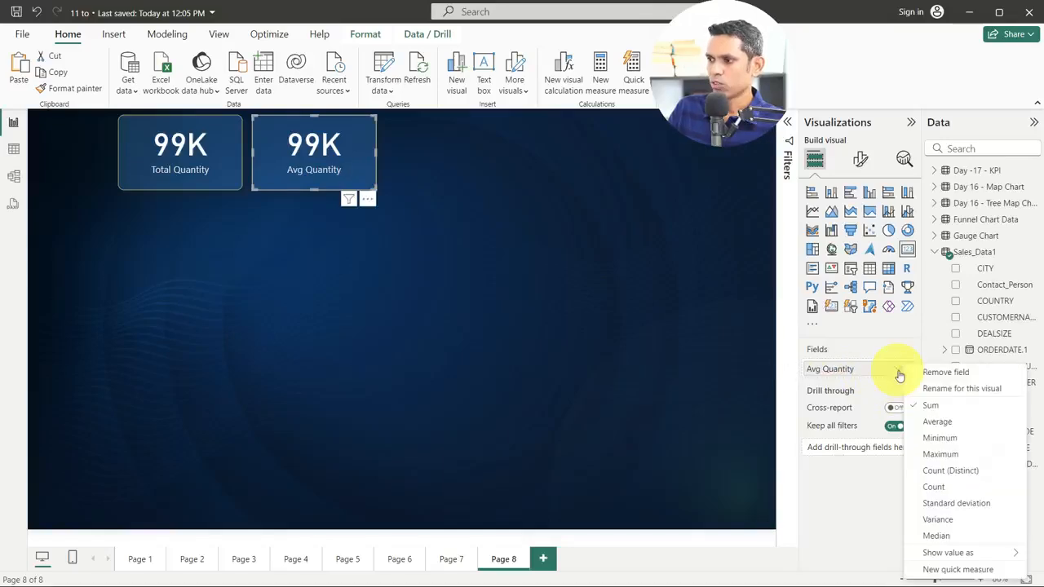
click(937, 423)
click(434, 324)
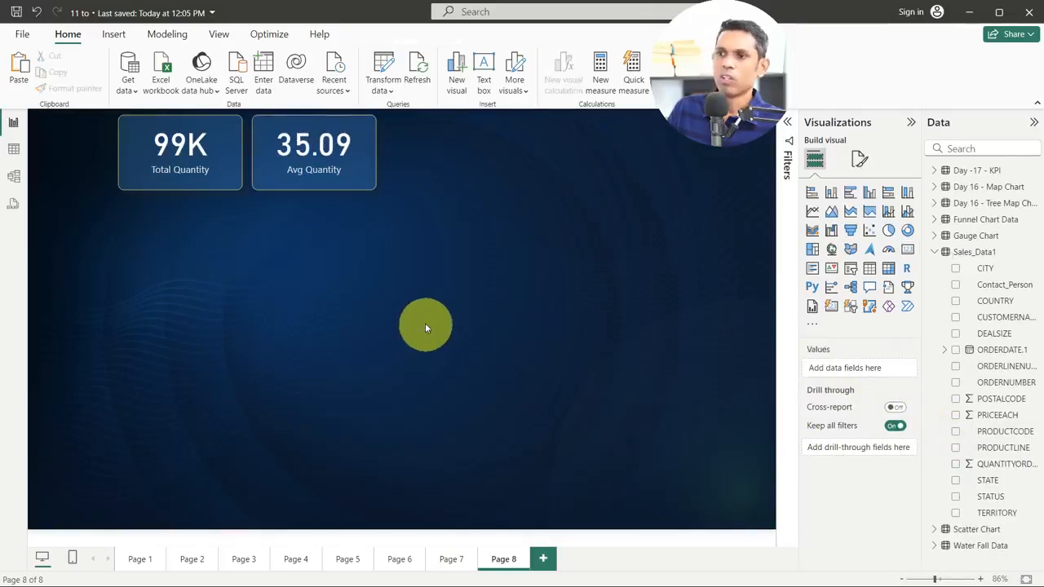
Step: Duplicate the Avg Quantity card as a third card in the row and summarize its field by Maximum
click(305, 120)
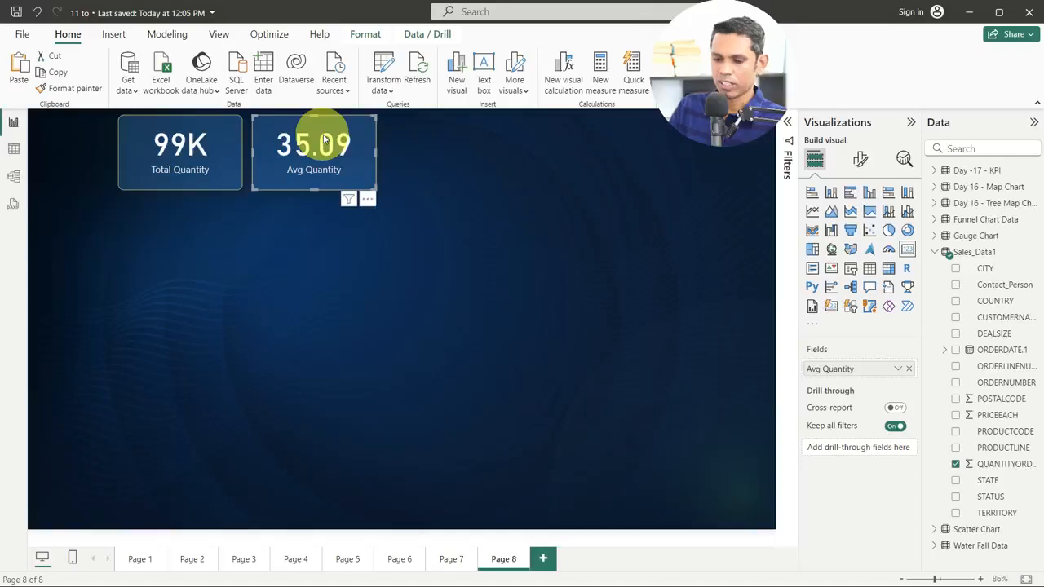
key(ctrl+c)
key(ctrl+v)
drag(346, 153, 471, 150)
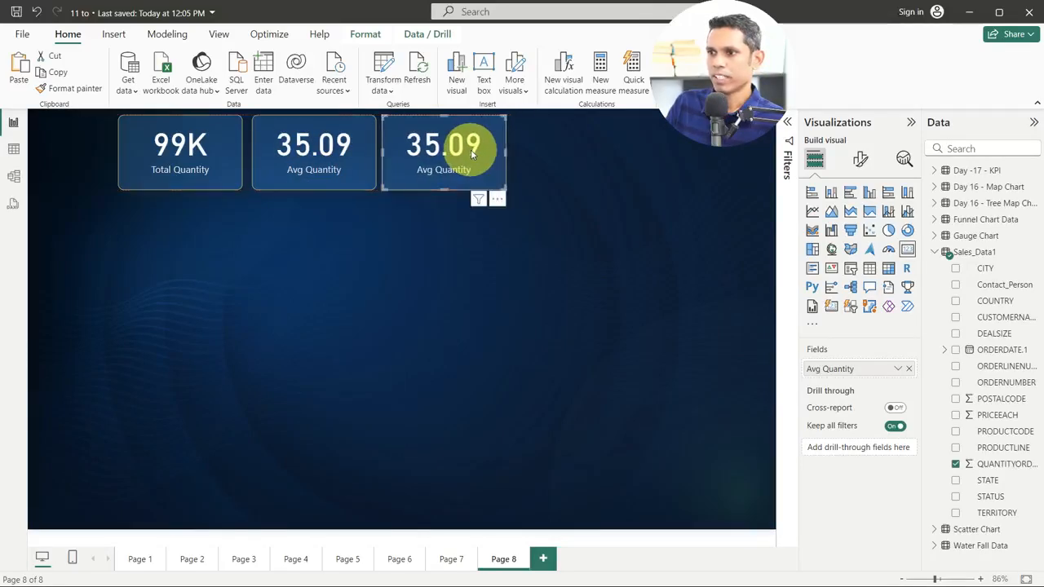
click(896, 369)
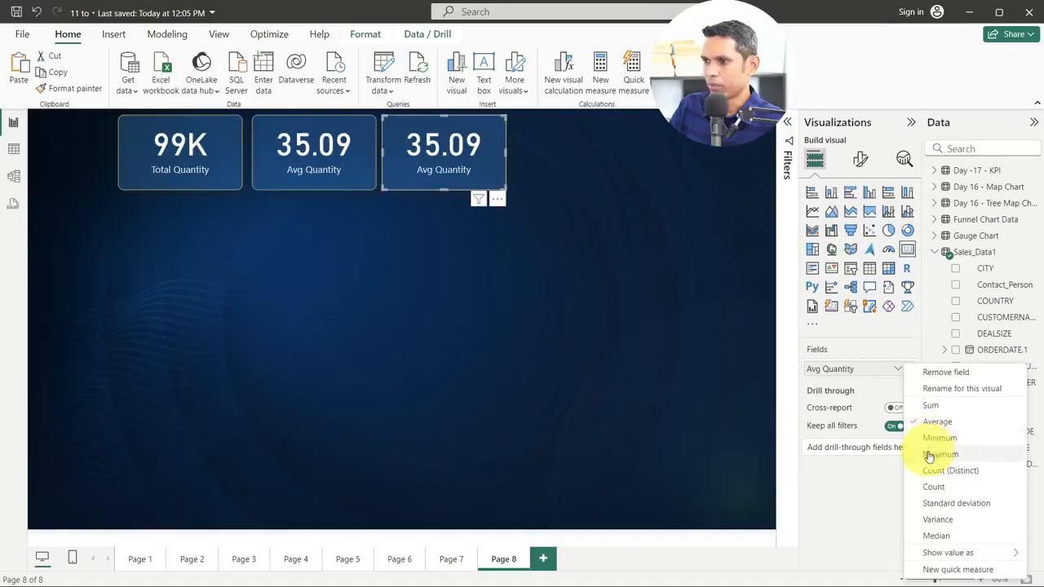
click(936, 453)
click(452, 331)
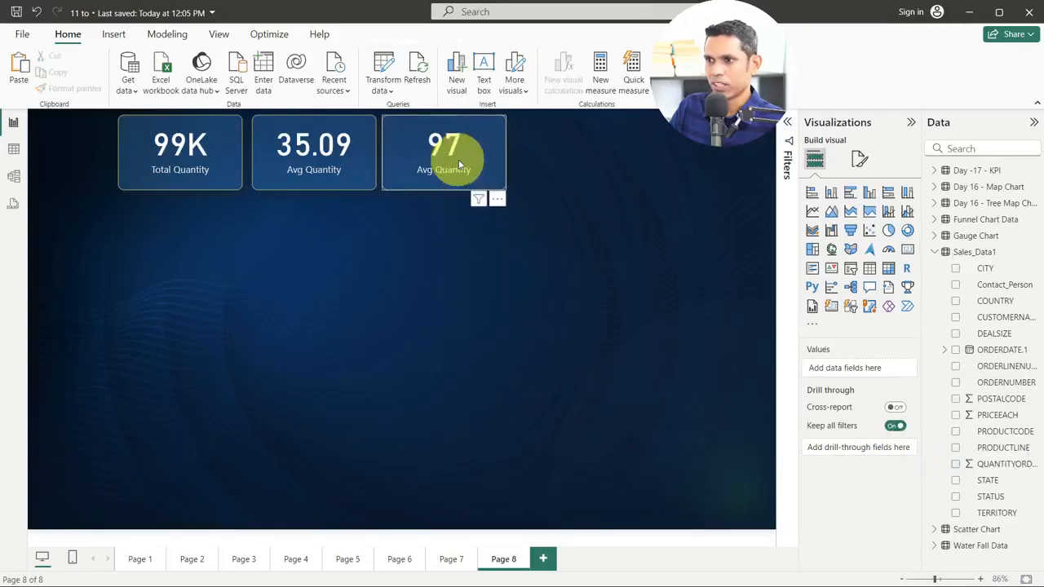
Step: Duplicate the third card as a fourth card at the end of the row and summarize its field by Minimum
click(459, 165)
key(ctrl+c)
key(ctrl+v)
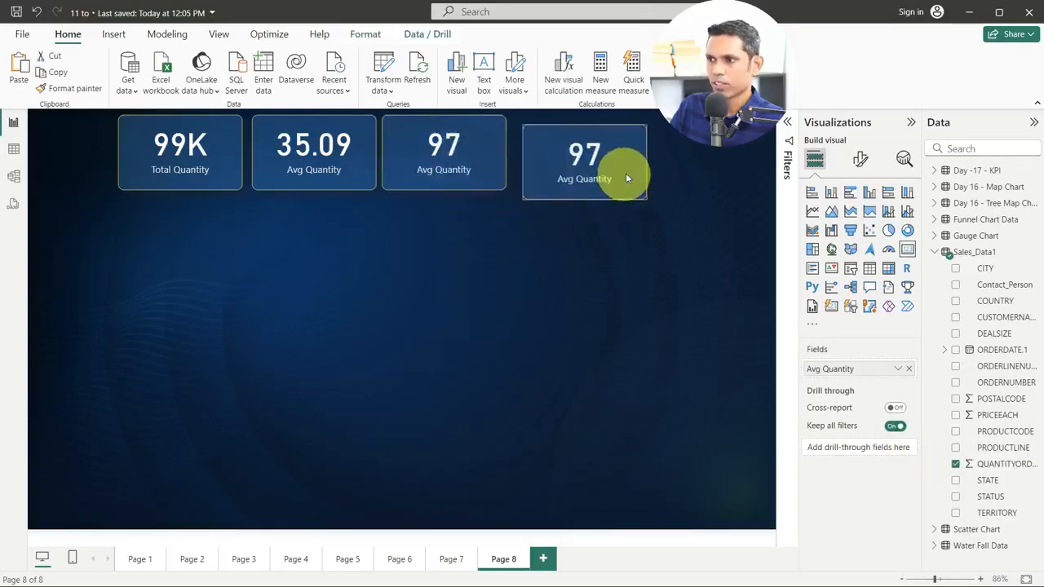
drag(625, 173, 613, 163)
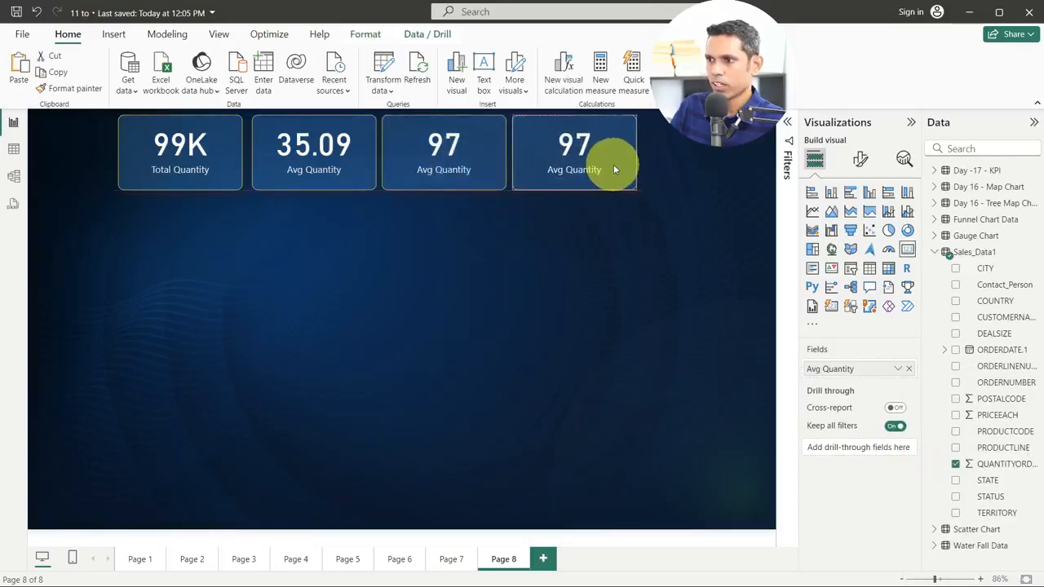
click(896, 369)
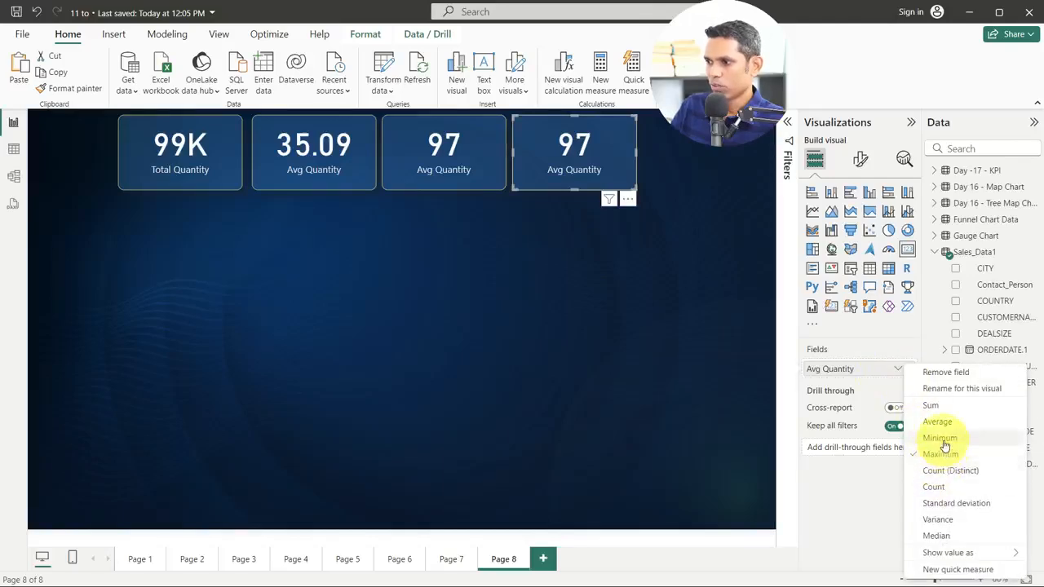
click(939, 439)
Step: Rename the third card's field for this visual as "Max Quantity"
click(421, 166)
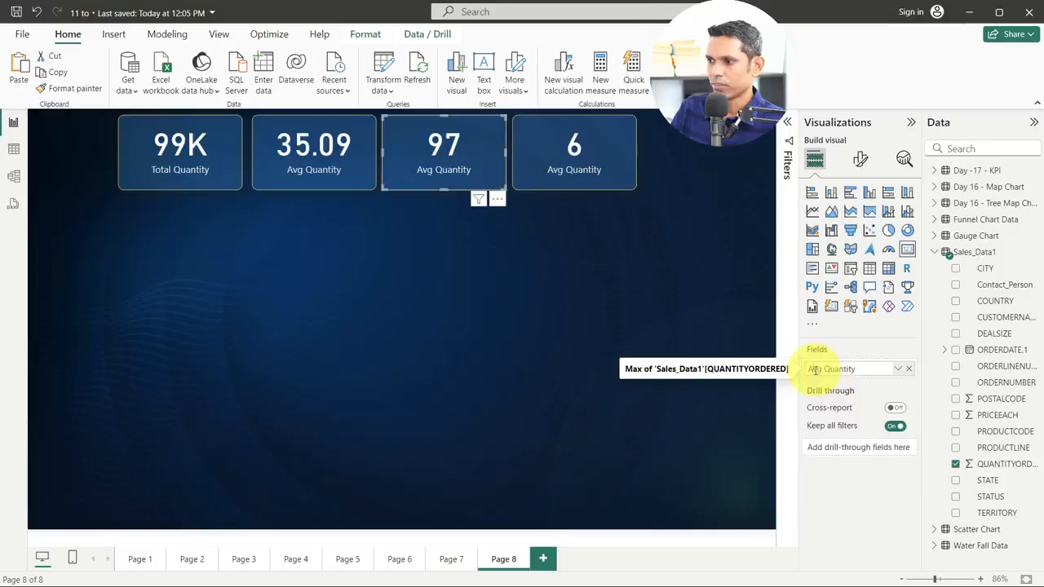
text(x)
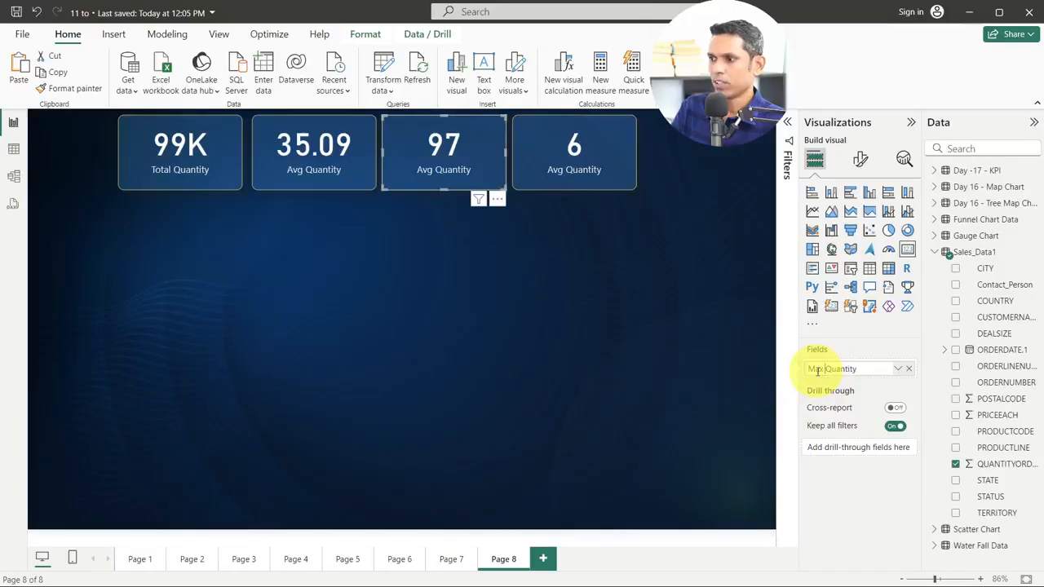
key(Return)
Step: Rename the fourth card's field for this visual as "Min Quantity"
click(594, 142)
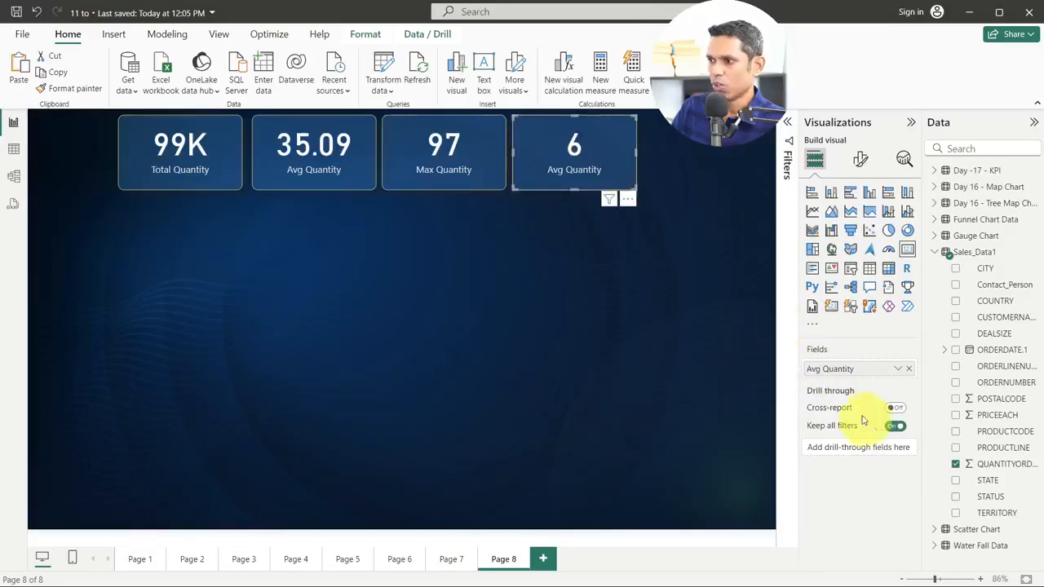
double_click(820, 368)
double_click(815, 368)
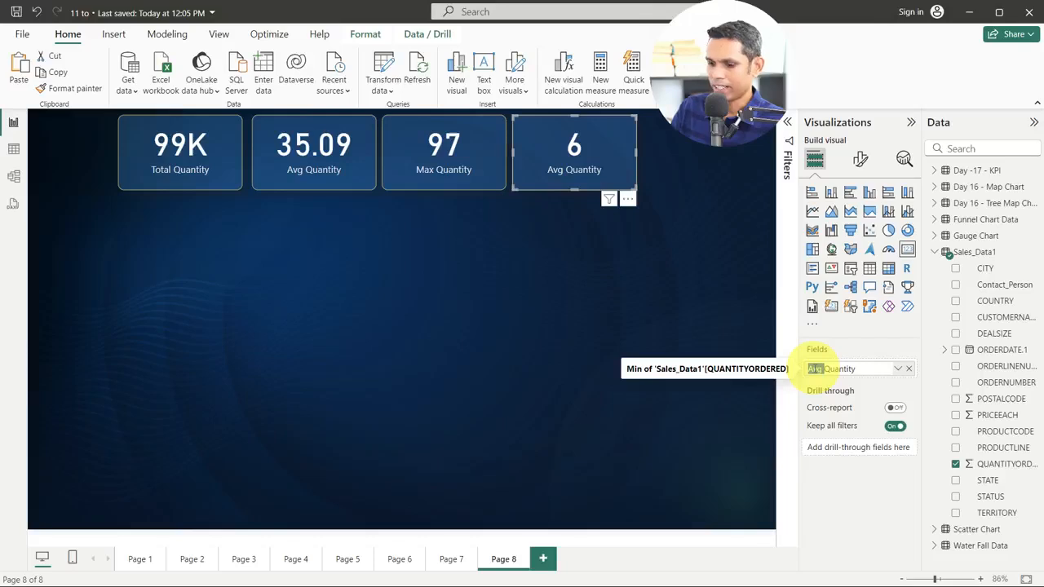
text(Min)
key(Return)
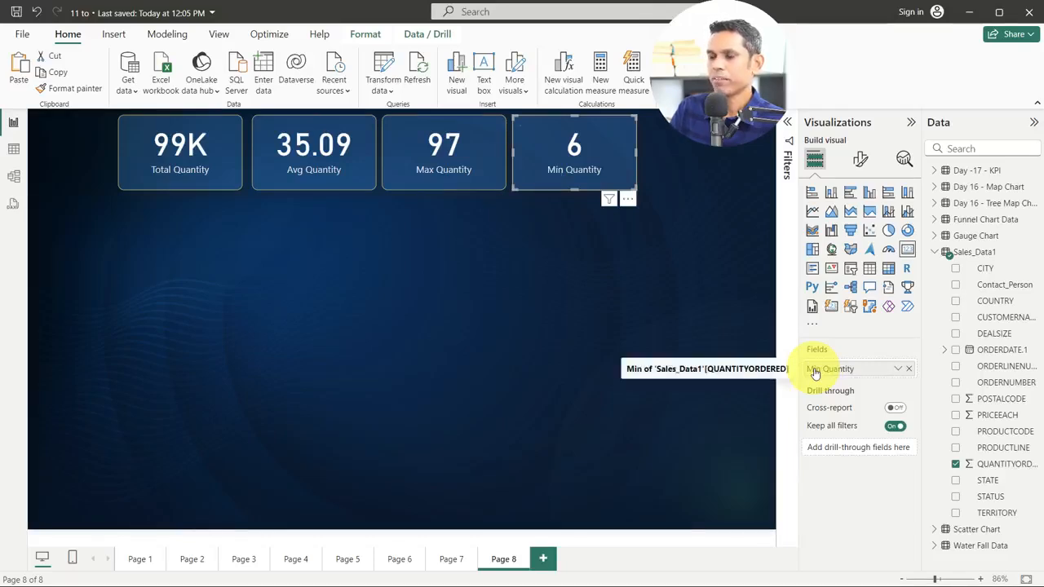
click(612, 328)
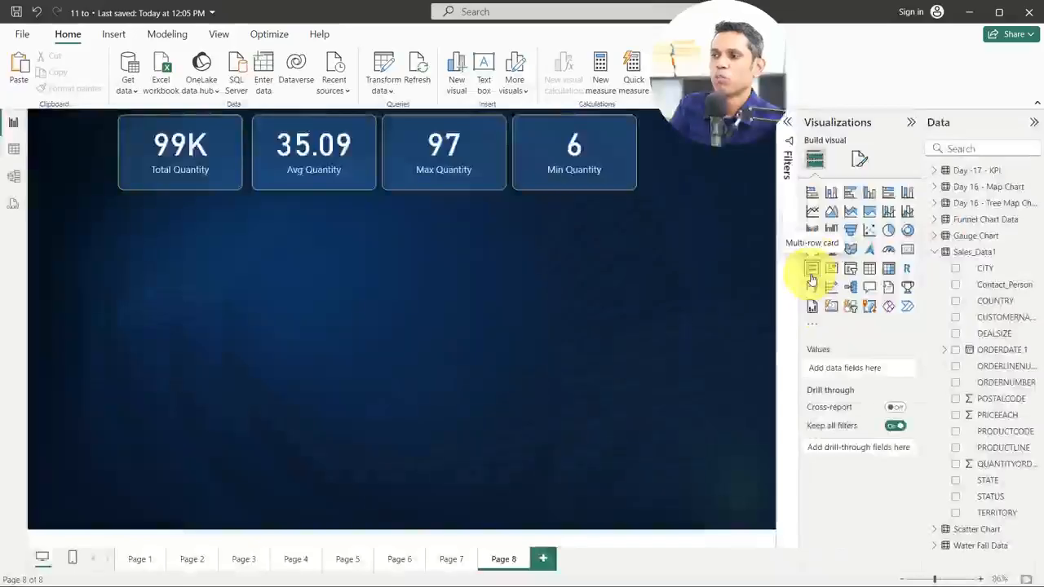
Step: Add a multi-row card below the card row and fill it with QUANTITYORDERED three times
click(811, 274)
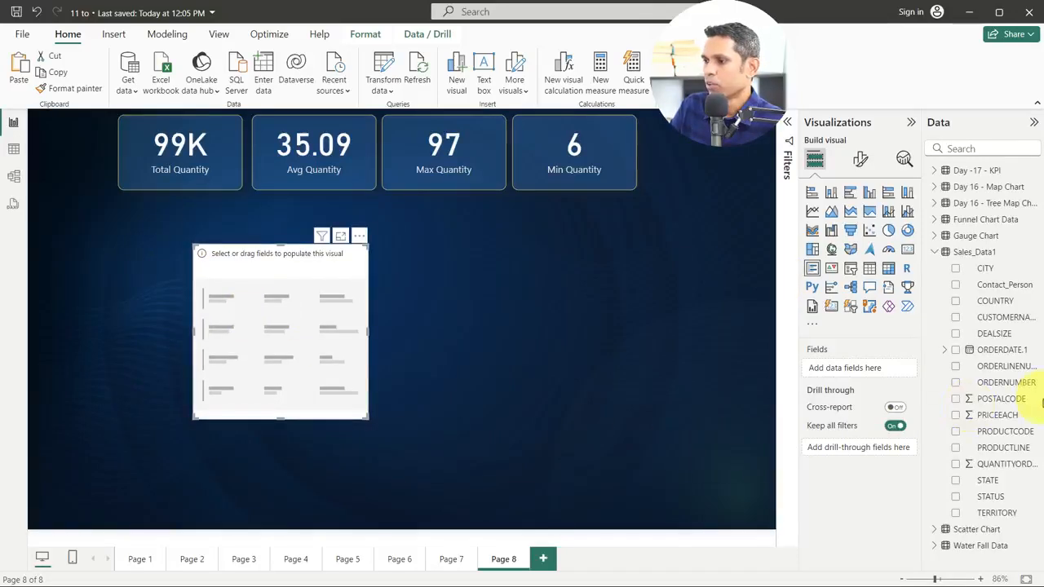
drag(1018, 462, 856, 368)
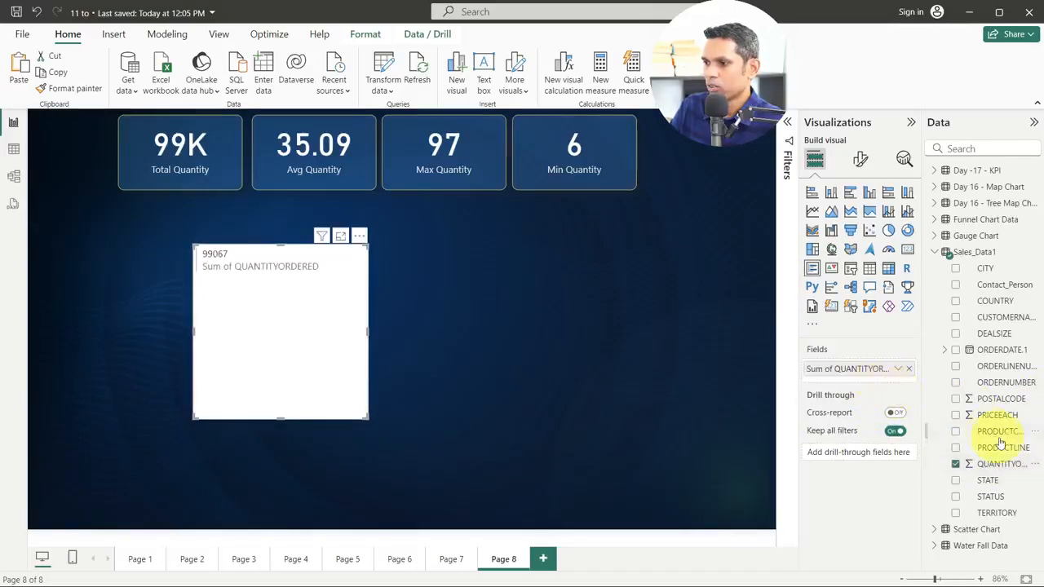
drag(1002, 463, 860, 383)
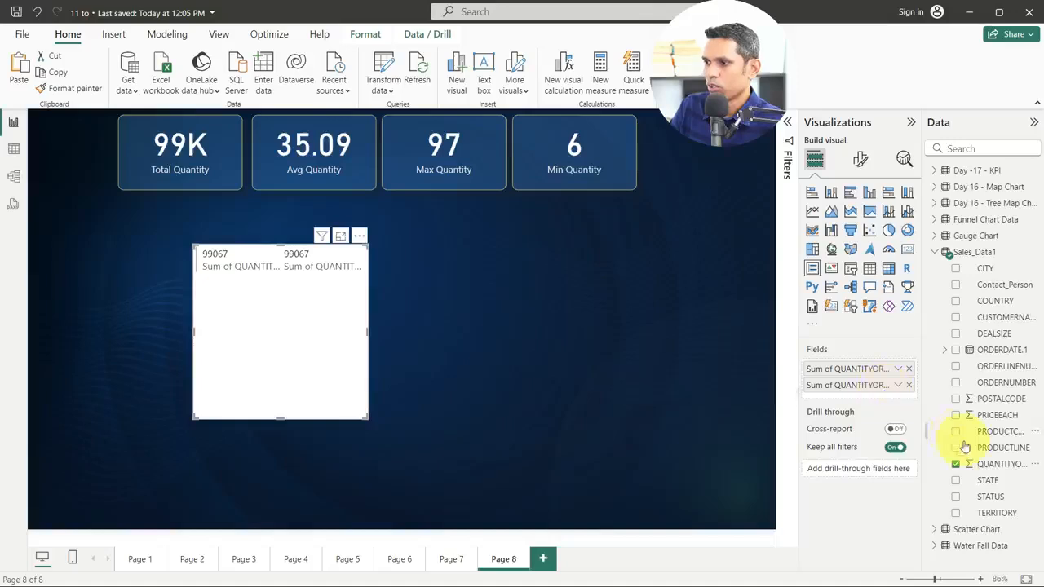
drag(966, 463, 858, 404)
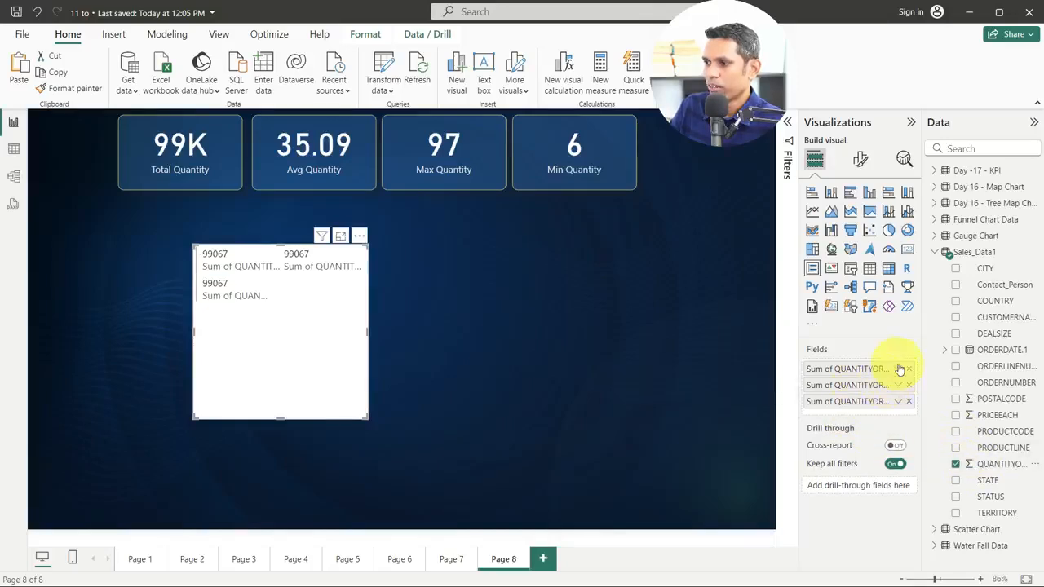
Step: Summarize the multi-row card's second field by Average and its third field by Maximum
click(899, 386)
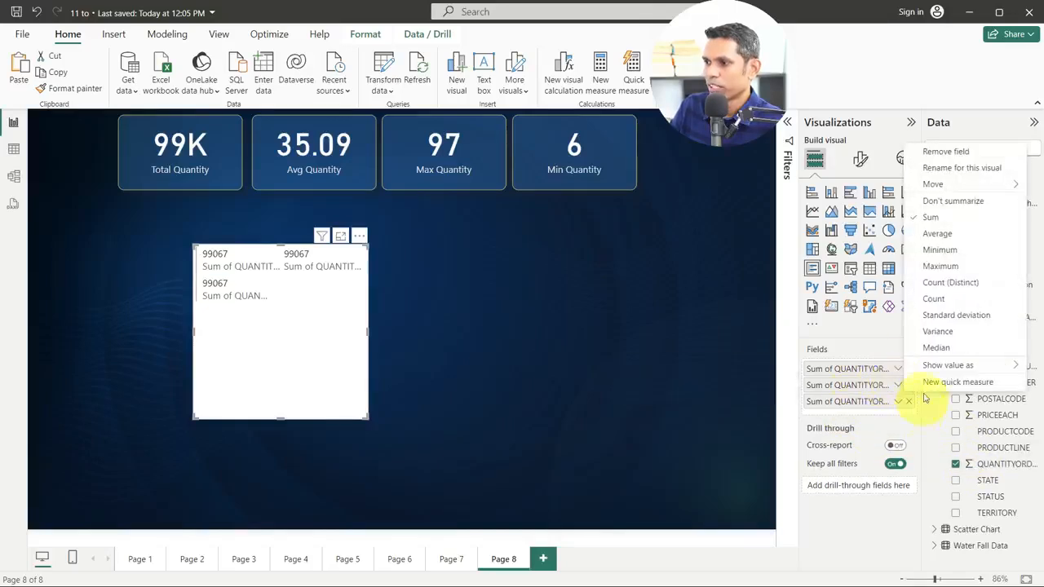
click(937, 234)
click(897, 401)
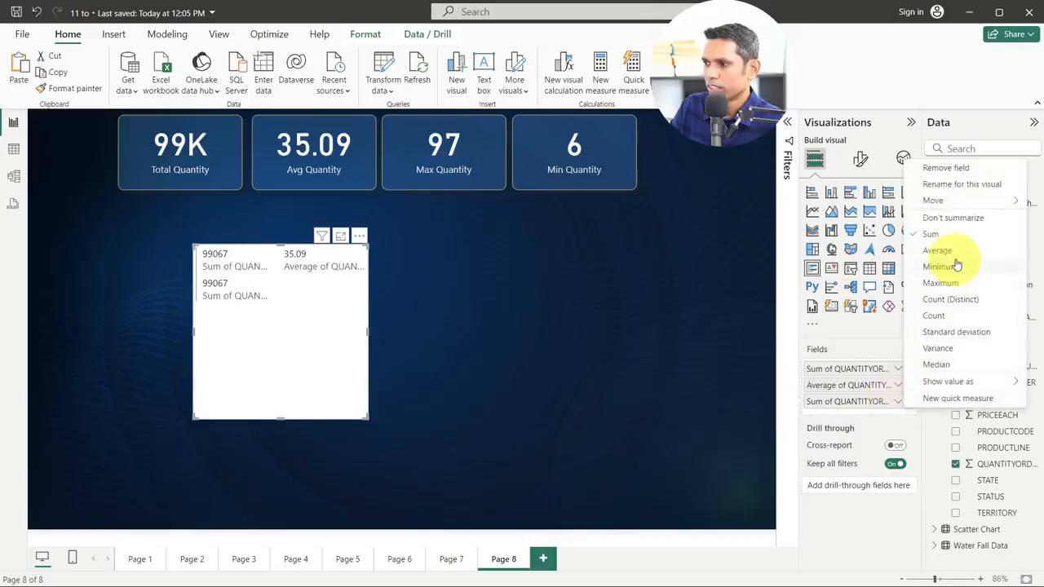
click(948, 282)
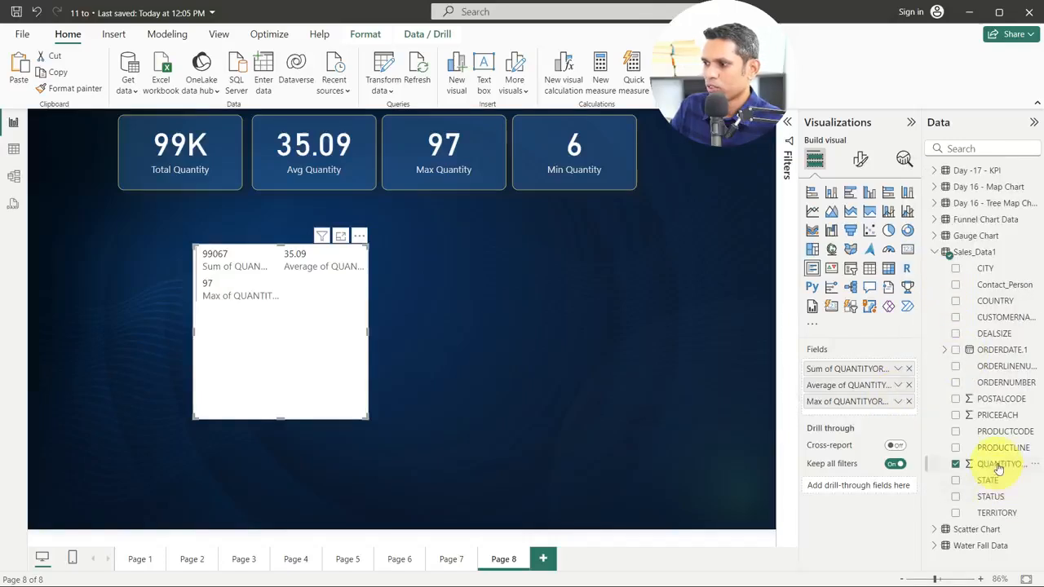
Step: Add QUANTITYORDERED as the multi-row card's fourth field and summarize it by Minimum
drag(999, 464, 890, 416)
click(897, 418)
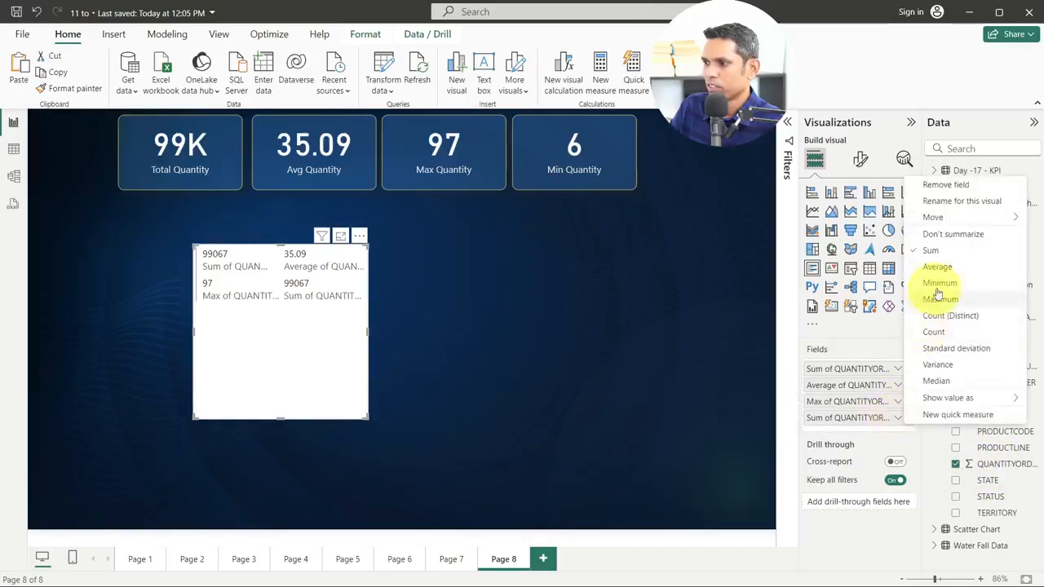
click(940, 283)
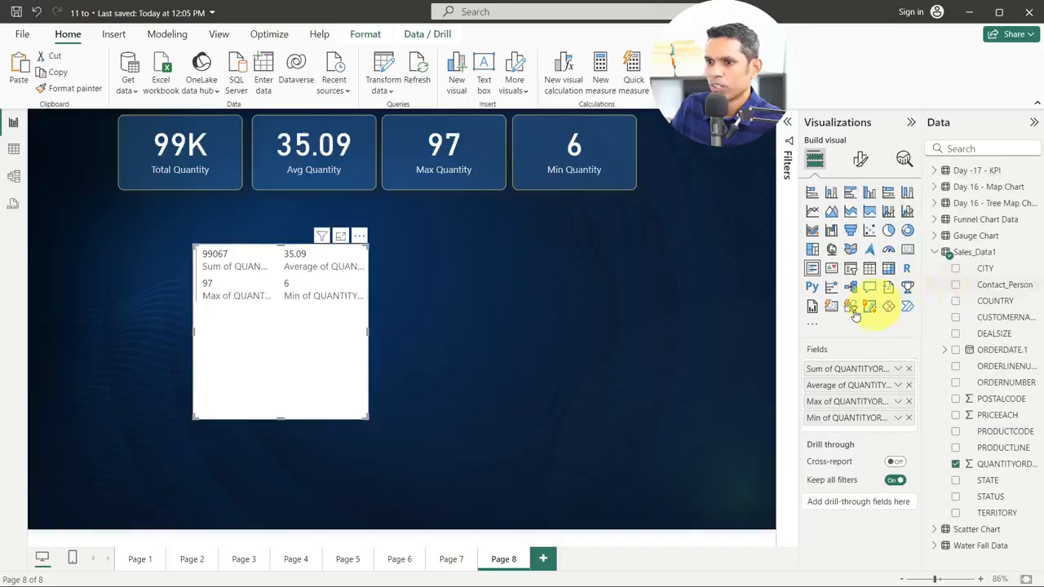
Step: Resize the multi-row card into a wide, short strip below the card row so its four values sit on one line
drag(368, 332, 481, 325)
drag(339, 420, 363, 301)
drag(482, 273, 721, 269)
drag(649, 295, 588, 283)
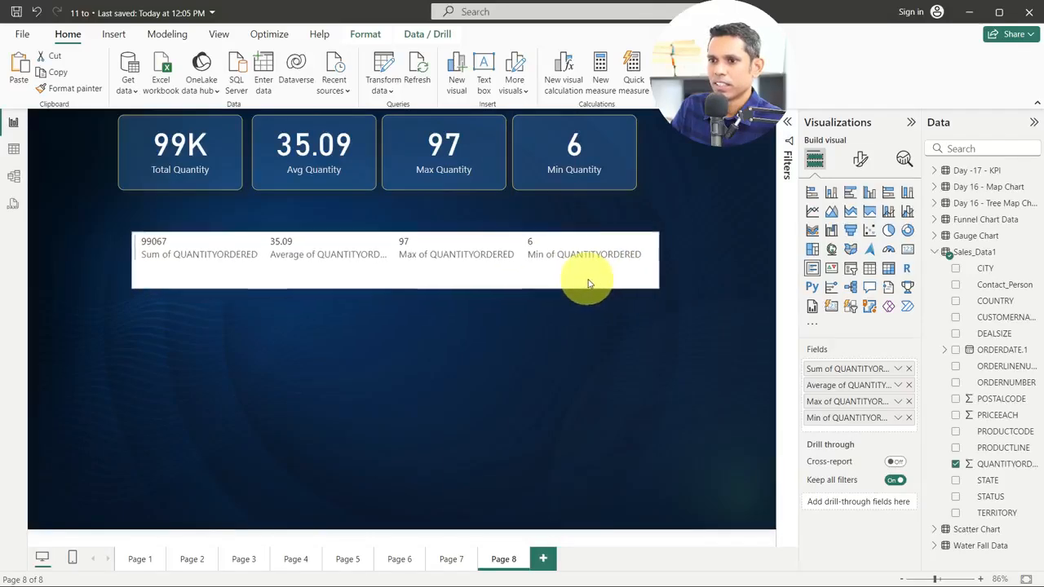
Step: Rename the multi-row card's first field as "Total Quantity" and its second field as "Average Quantity"
double_click(848, 369)
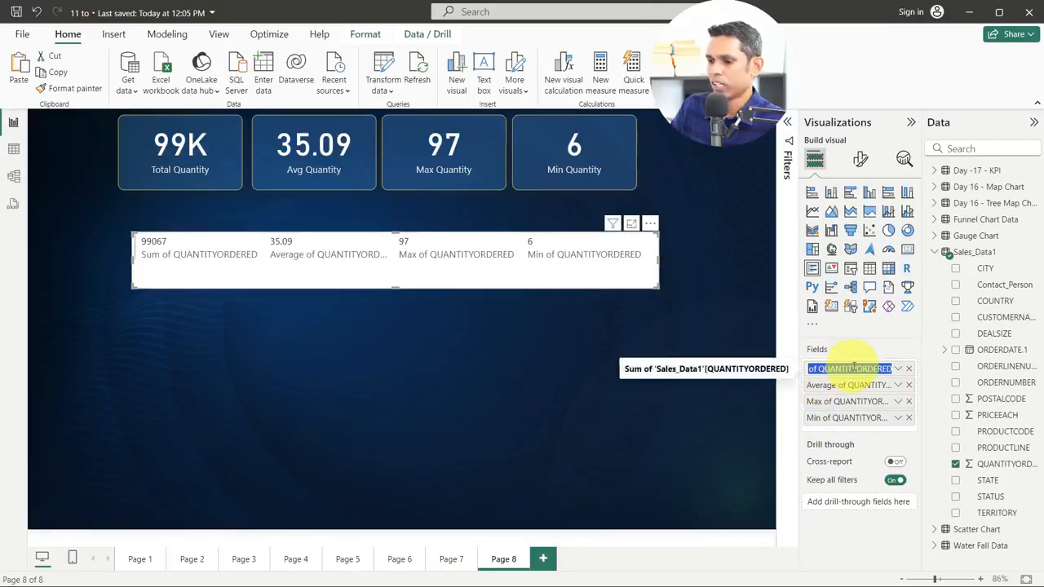
text(tota)
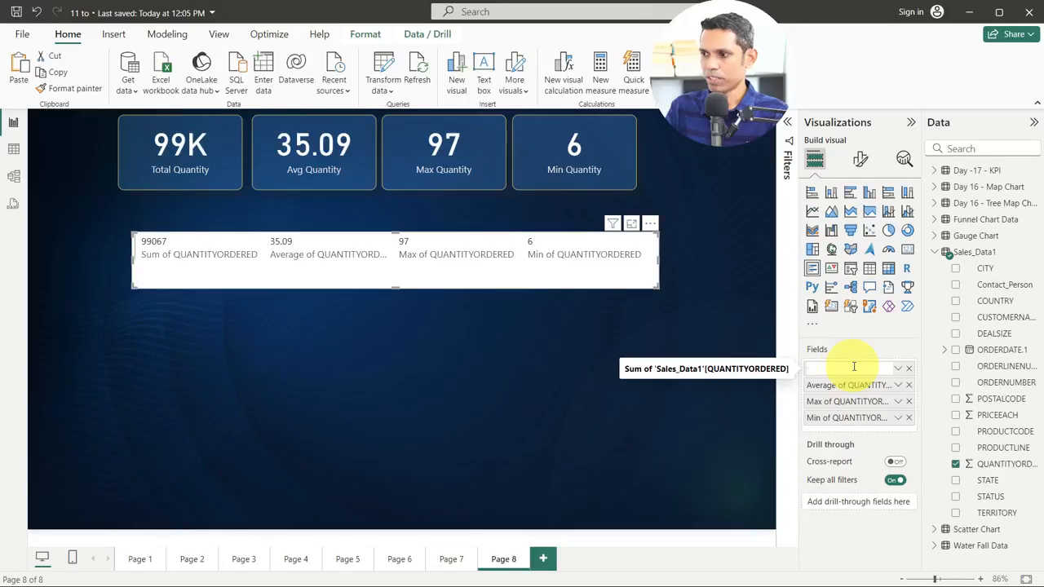
text(l Qua)
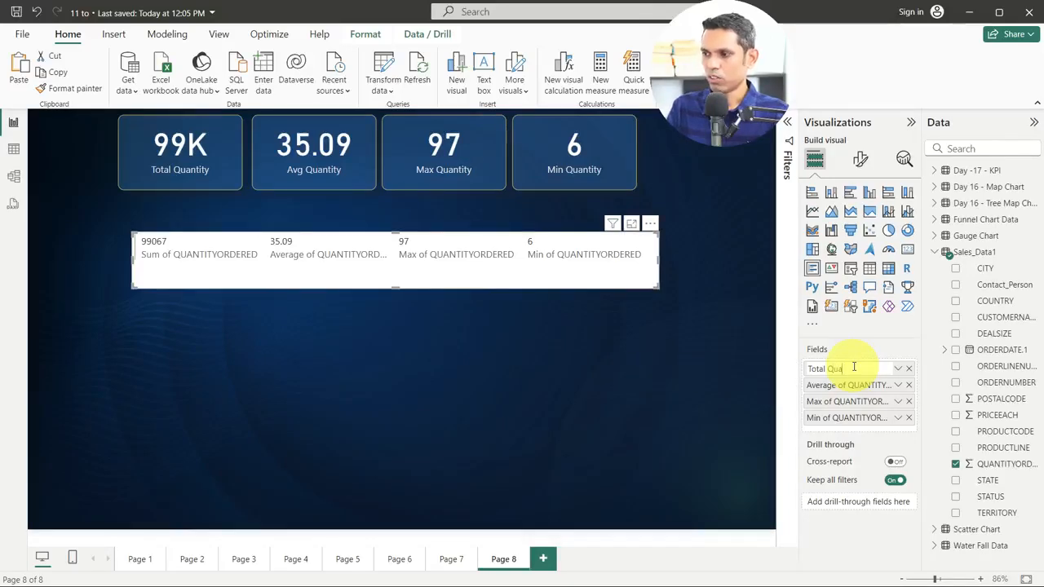
text(ntity)
key(Return)
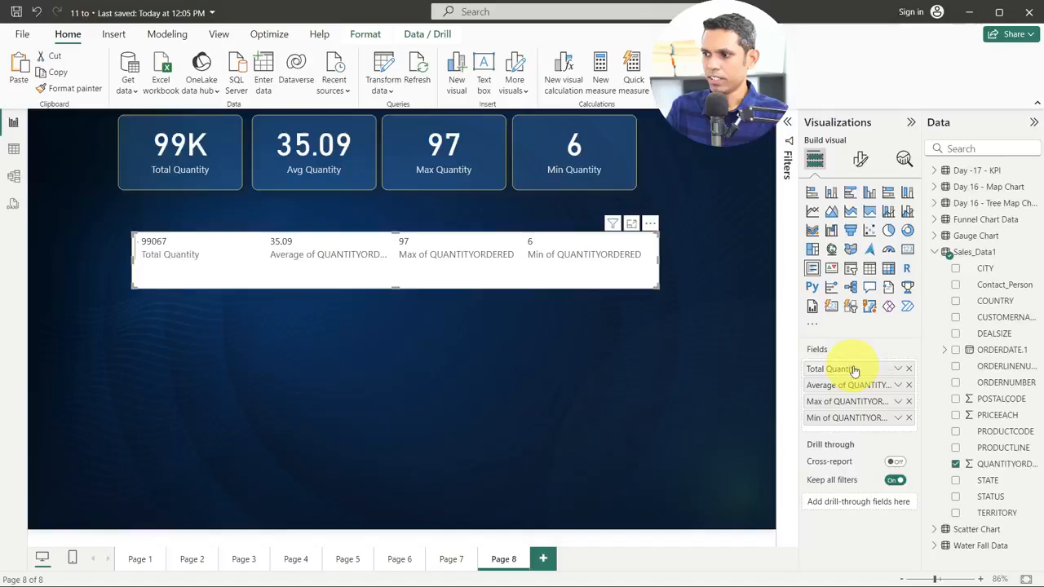
double_click(826, 391)
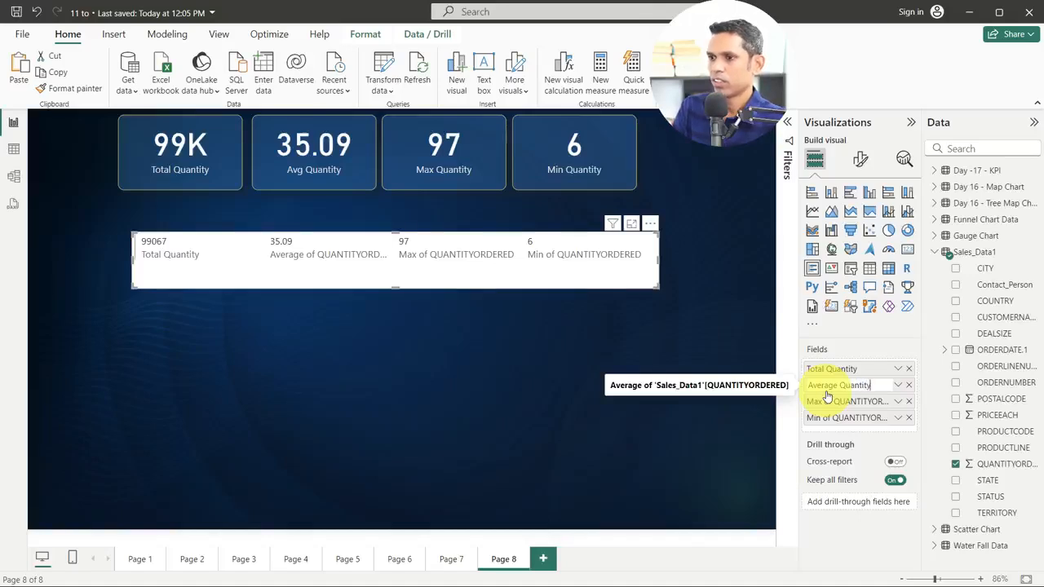
key(Return)
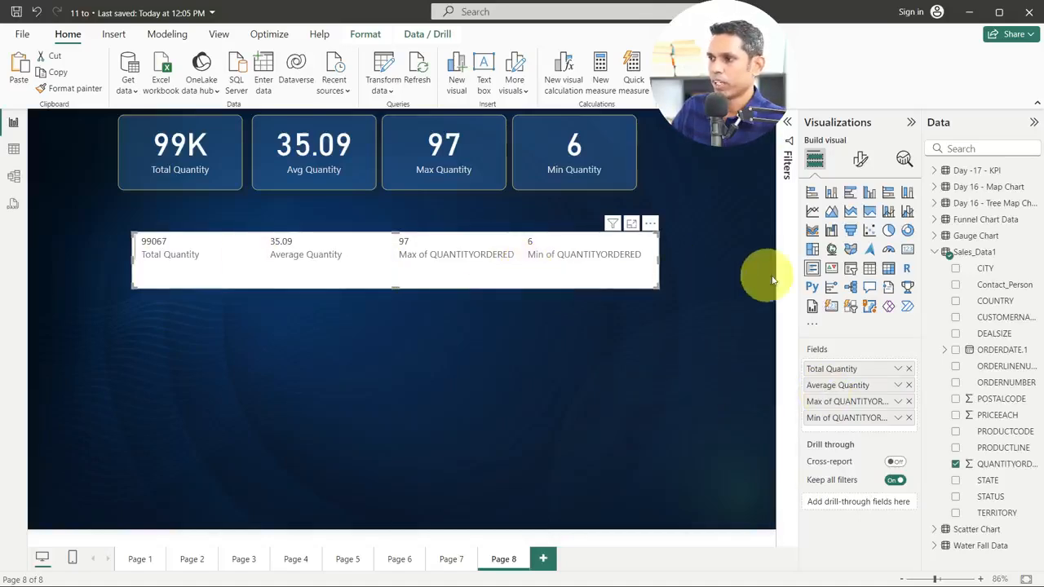
Step: Make the multi-row card's callout values bold
click(860, 159)
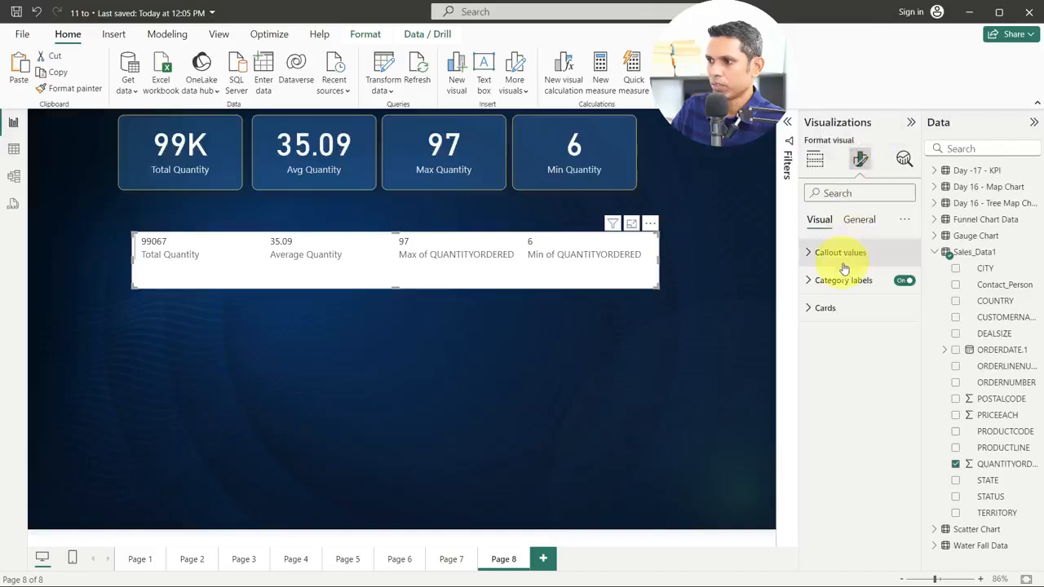
click(841, 254)
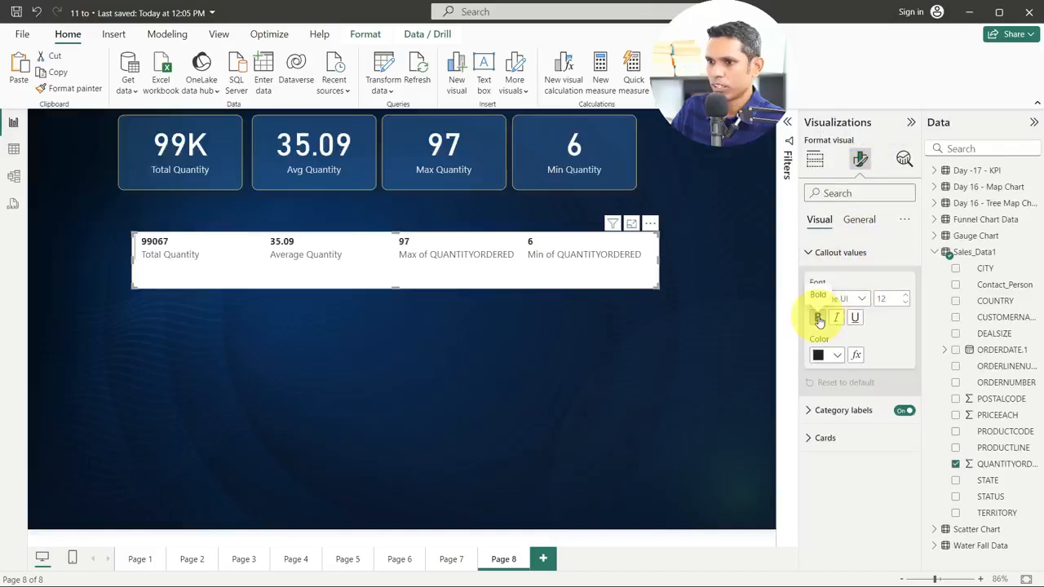
click(813, 253)
Step: Give the multi-row card's cards top and bottom borders and reduce the visual's height
click(824, 308)
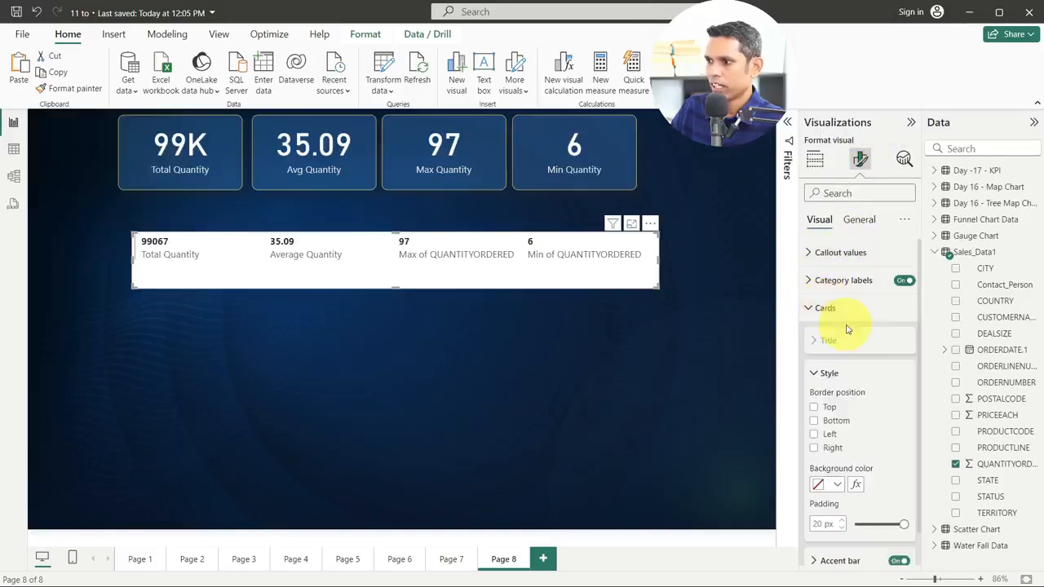
click(813, 407)
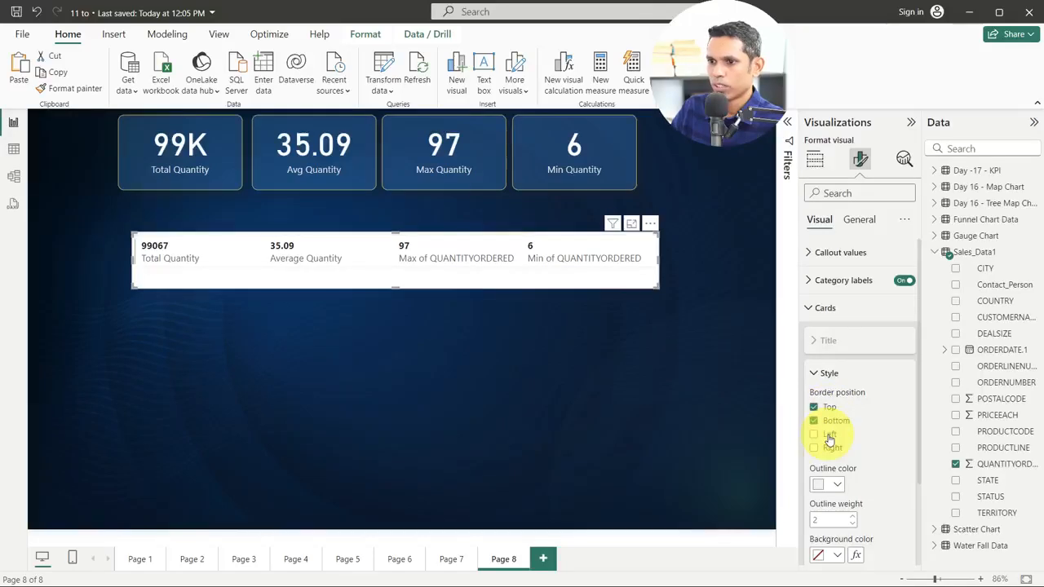
click(398, 275)
click(397, 267)
Step: Set the multi-row card's accent bar to black with a width of 6
scroll(832, 432, down, 3)
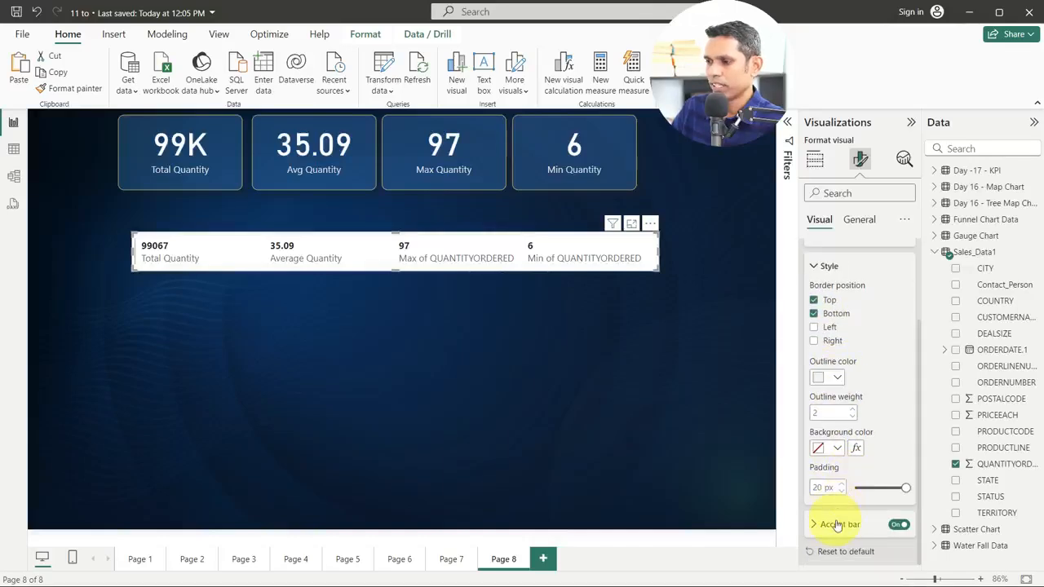
click(840, 524)
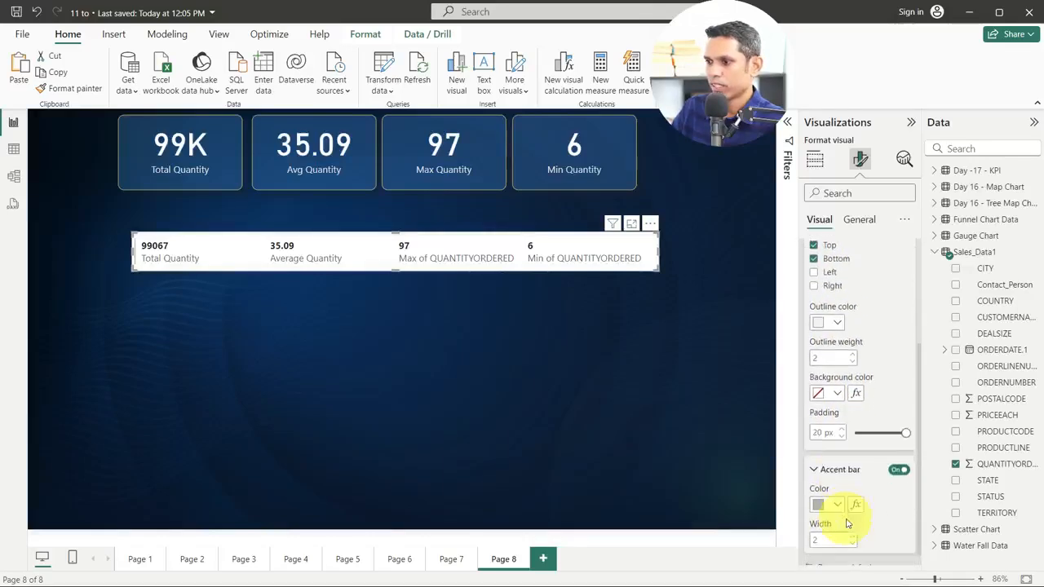
click(838, 493)
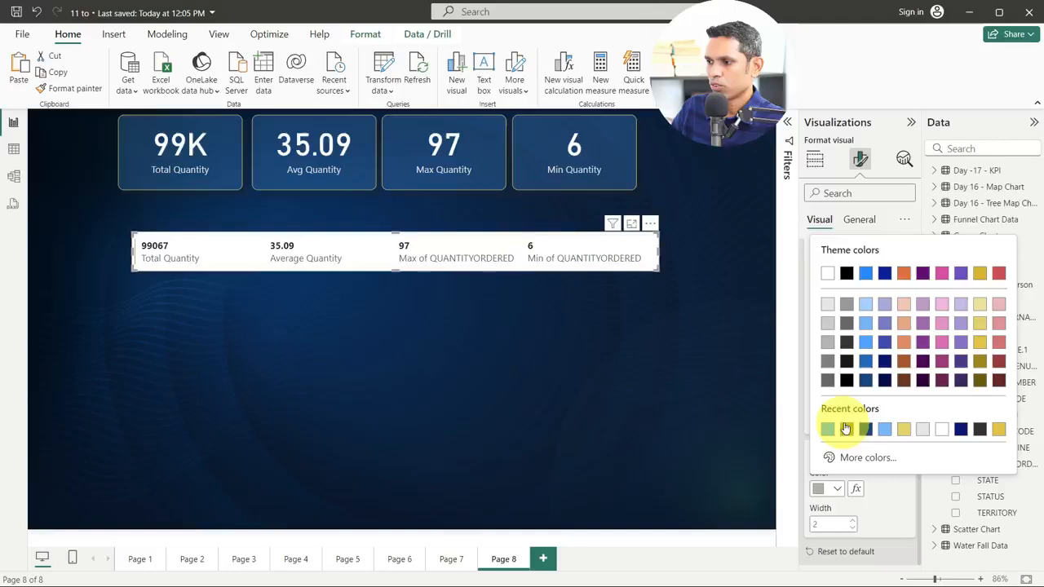
click(845, 377)
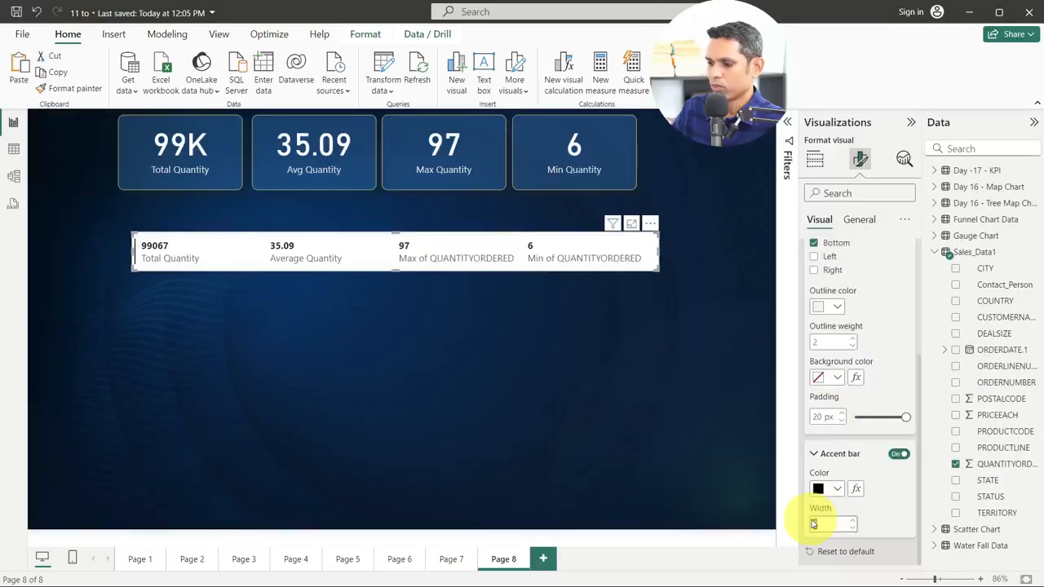
text(6)
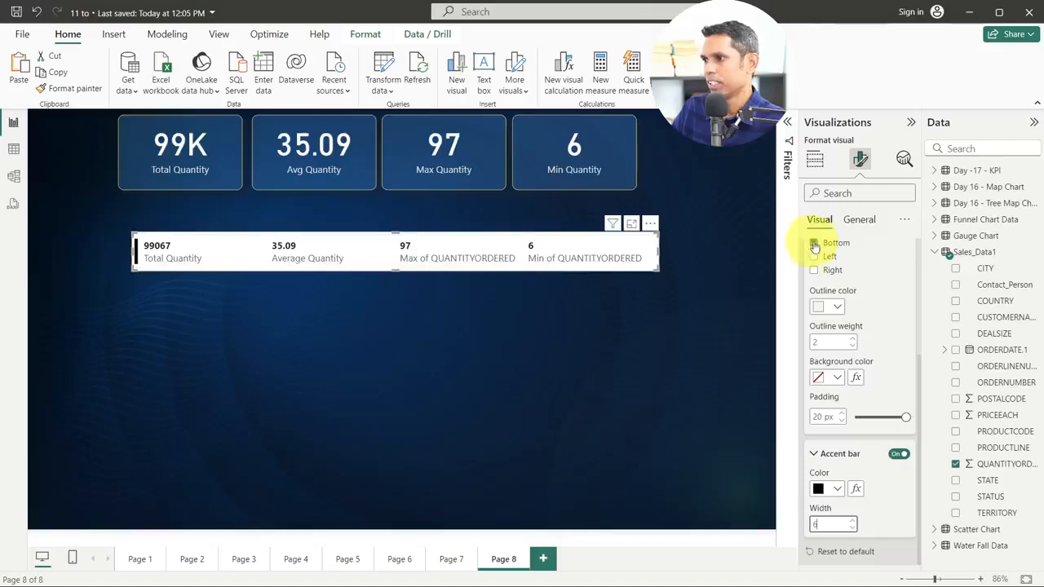
Step: Set the multi-row card's background to light blue with 56% transparency
click(856, 219)
click(853, 307)
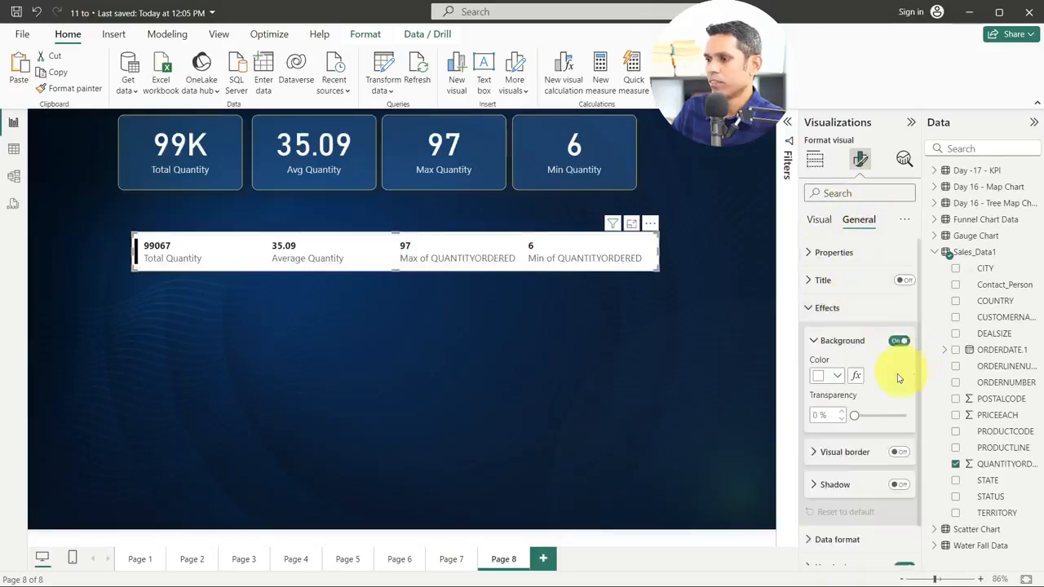
click(839, 380)
click(813, 314)
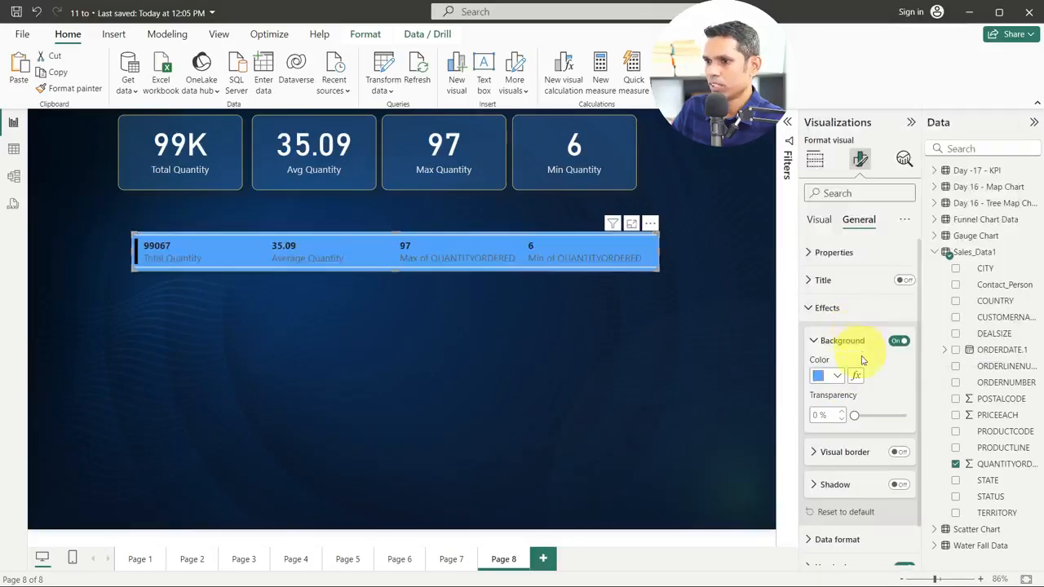
drag(866, 421, 880, 414)
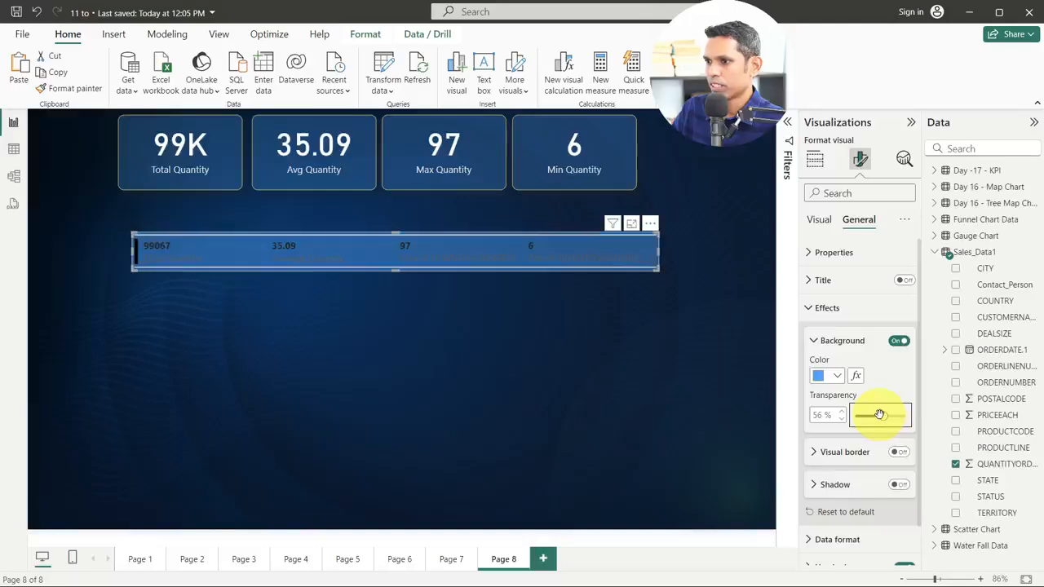
Step: Turn on the multi-row card's visual border with 10 px rounded corners and a yellow colour
click(897, 451)
scroll(860, 456, down, 1)
scroll(860, 456, down, 1)
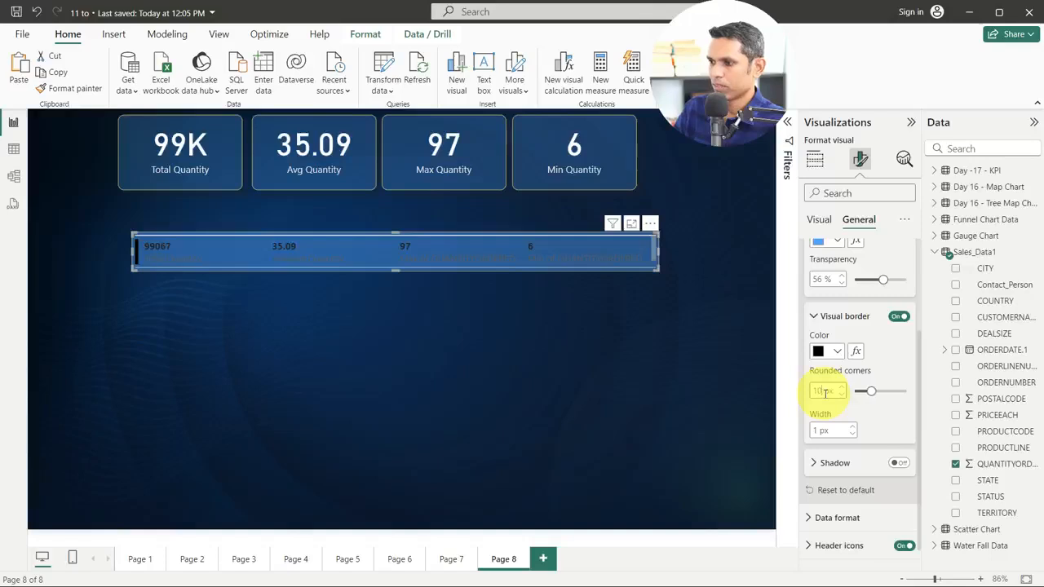
click(838, 362)
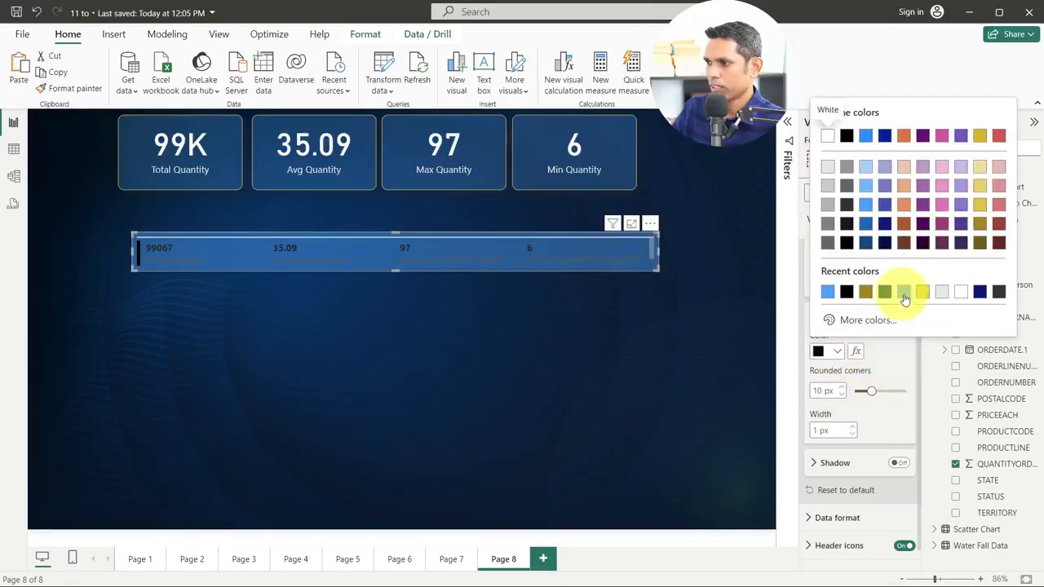
click(927, 291)
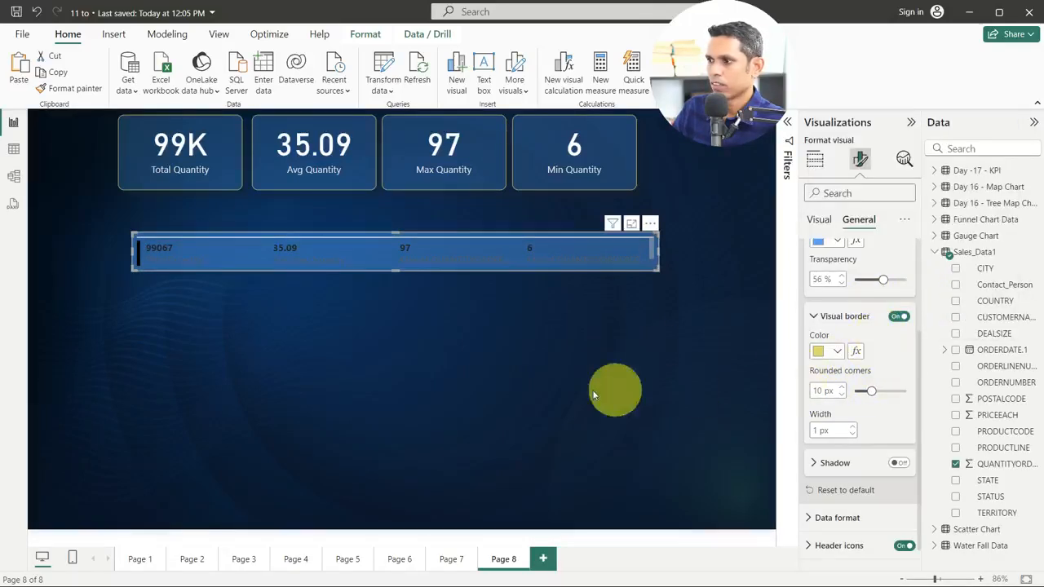
Step: Set the font colour of the multi-row card's callout values and category labels to white
click(825, 222)
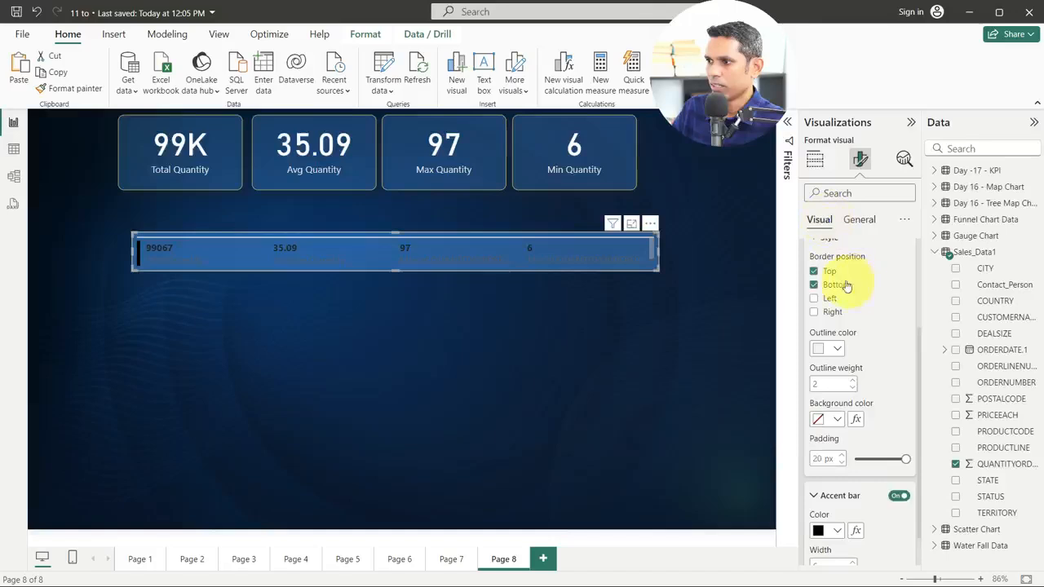
scroll(843, 284, up, 4)
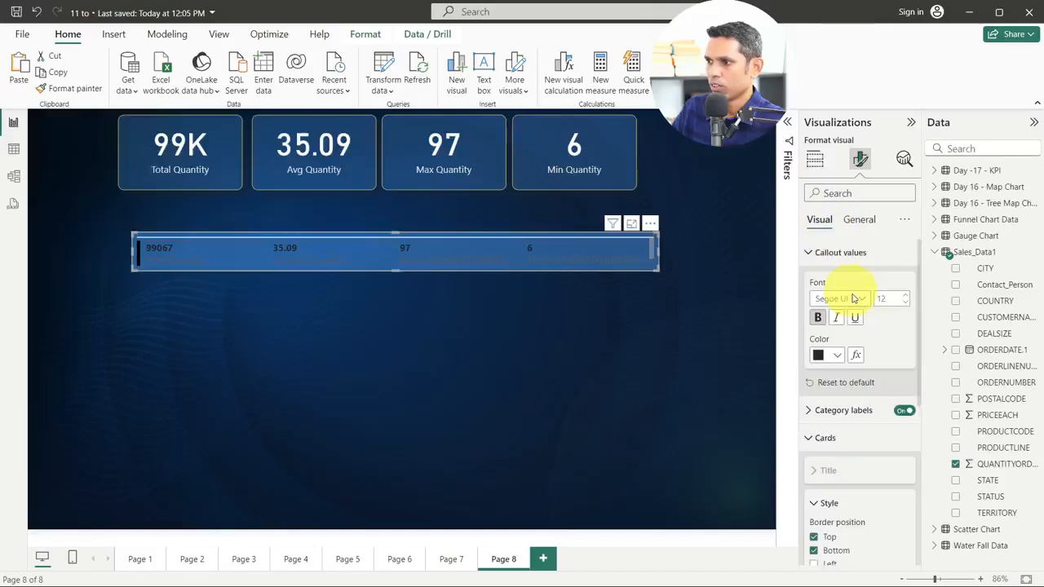
click(836, 355)
click(960, 296)
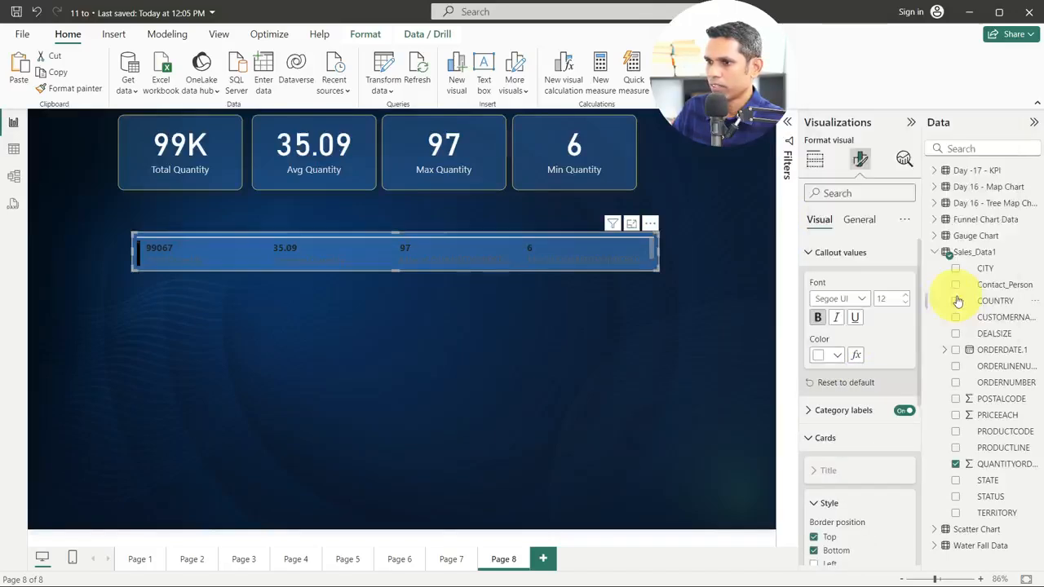
click(840, 410)
click(837, 377)
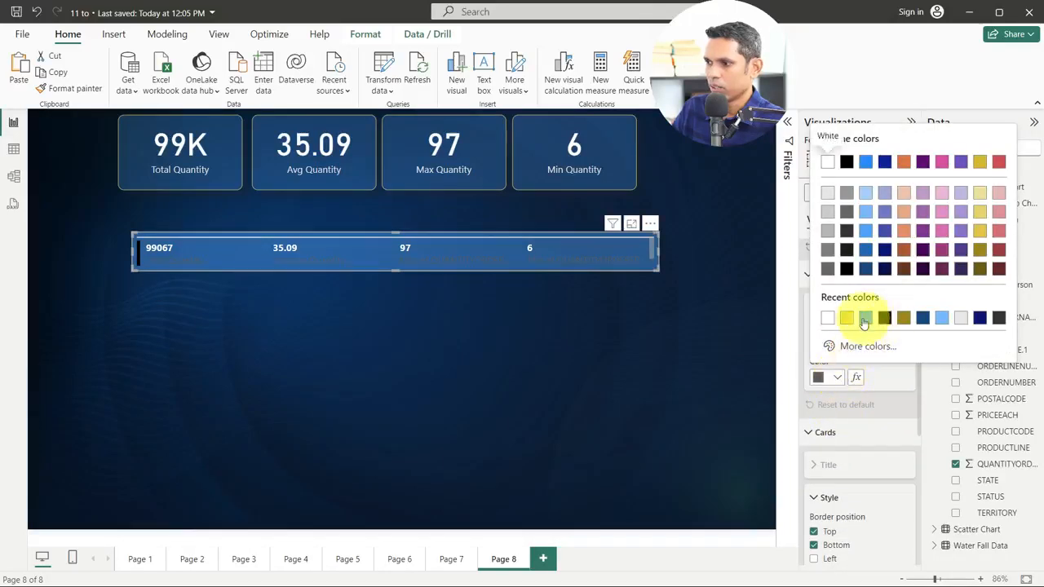
click(827, 317)
click(522, 326)
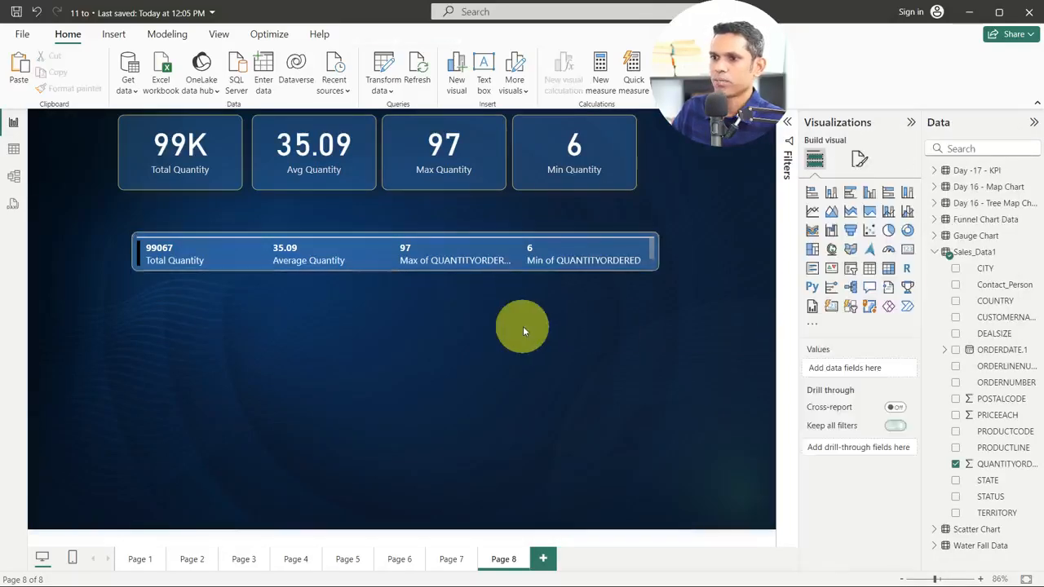
Step: Move the multi-row card directly under the card row and narrow it to match the row's width
drag(514, 262, 500, 228)
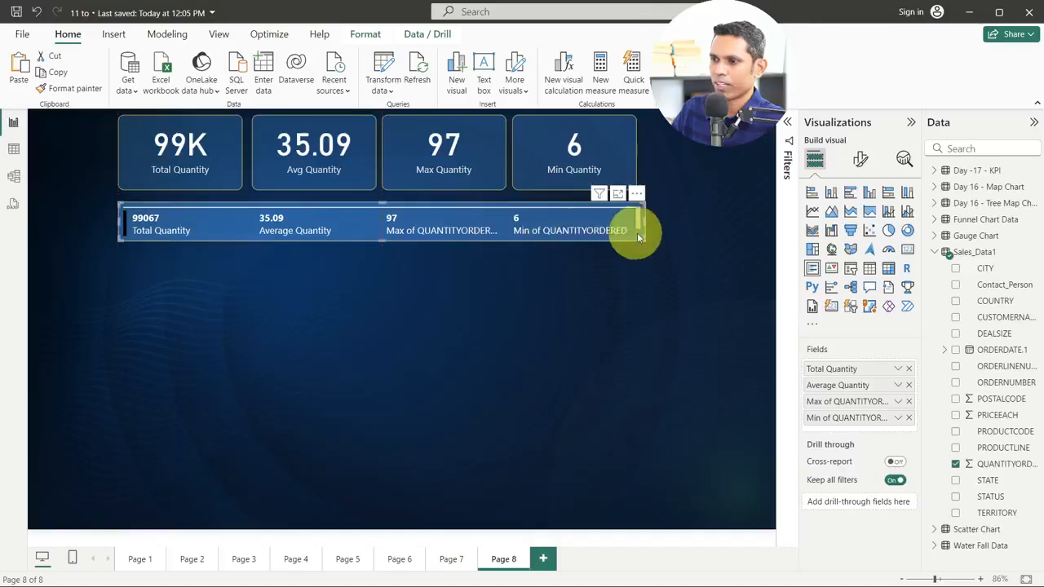
drag(647, 228, 636, 224)
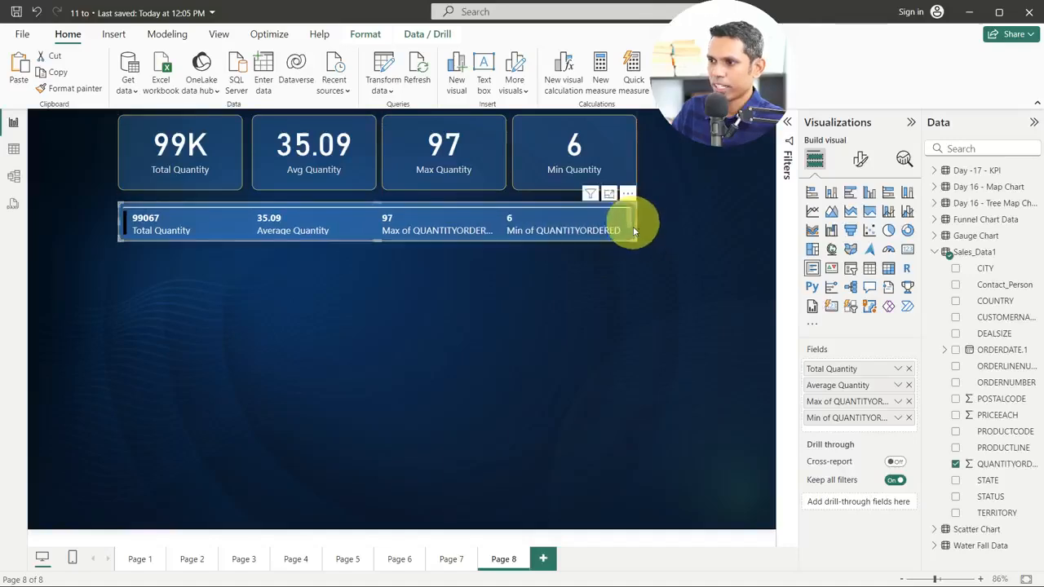
click(593, 330)
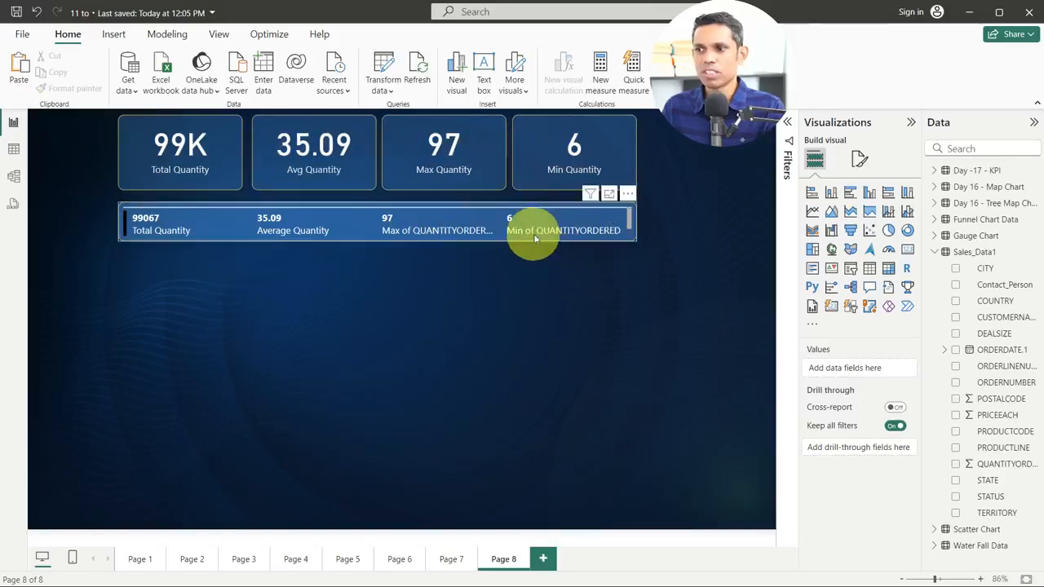
Step: Delete the multi-row card from the page
drag(535, 236, 534, 275)
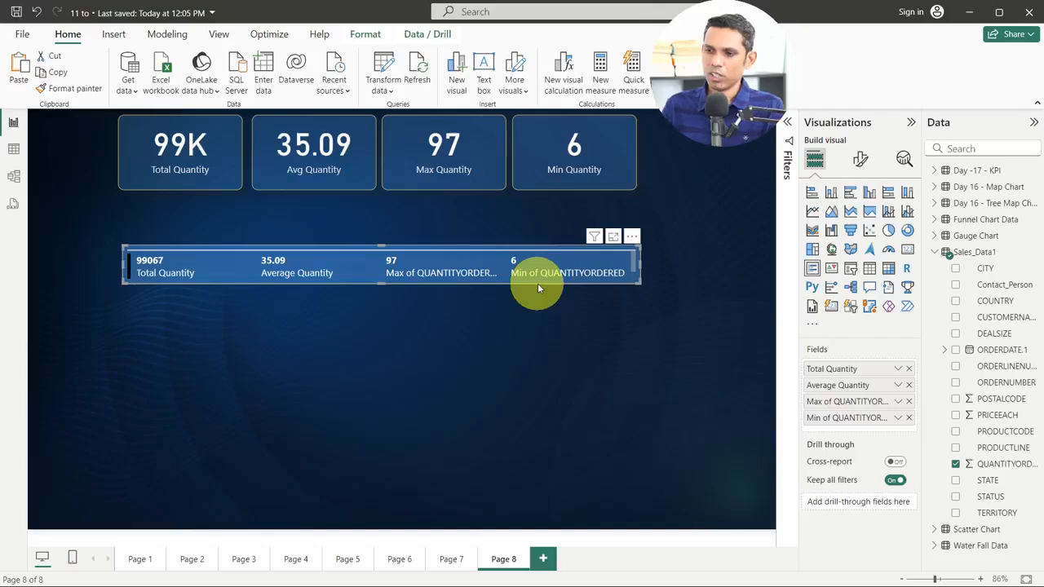
key(Delete)
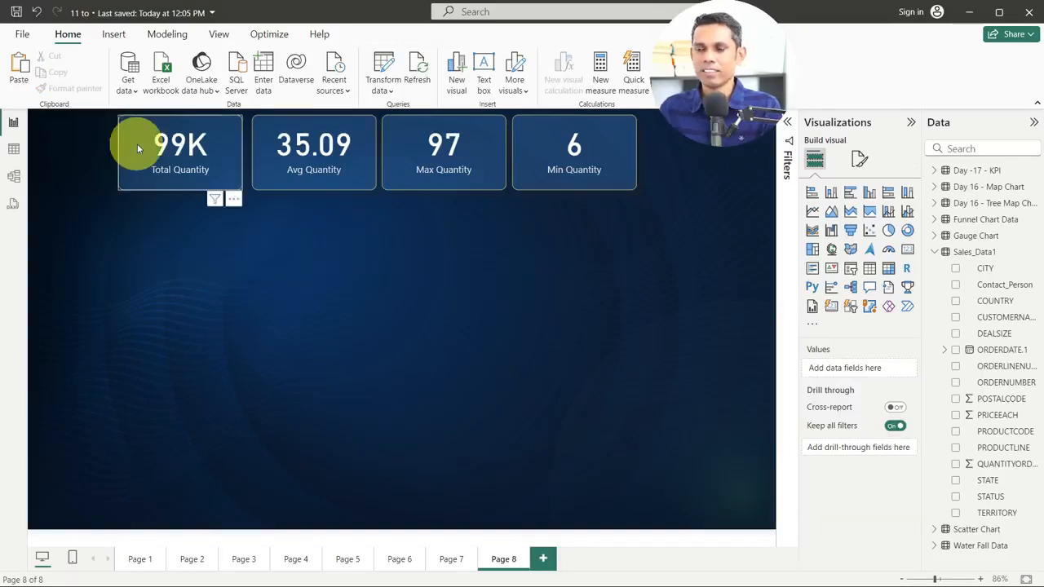